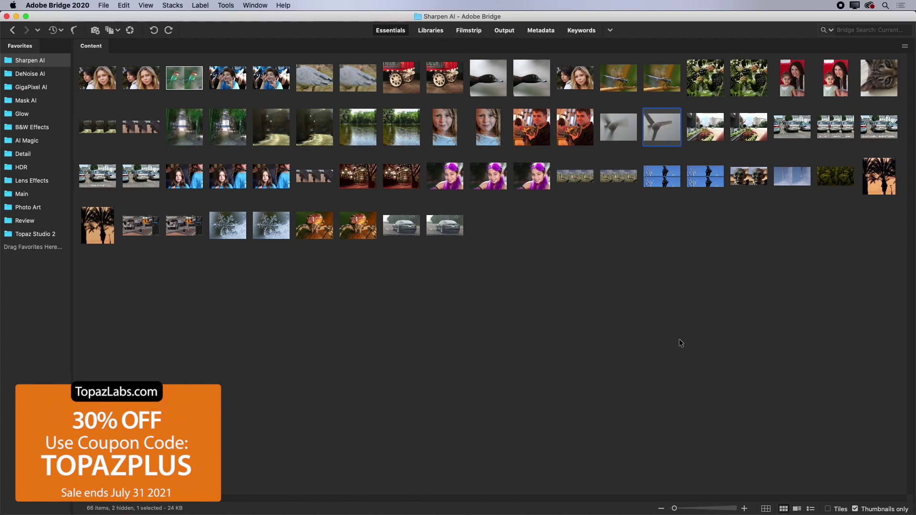
# - Preview the blurry and sharpened photos of the girl and the man holding cards at full-screen size
pyautogui.click(531, 140)
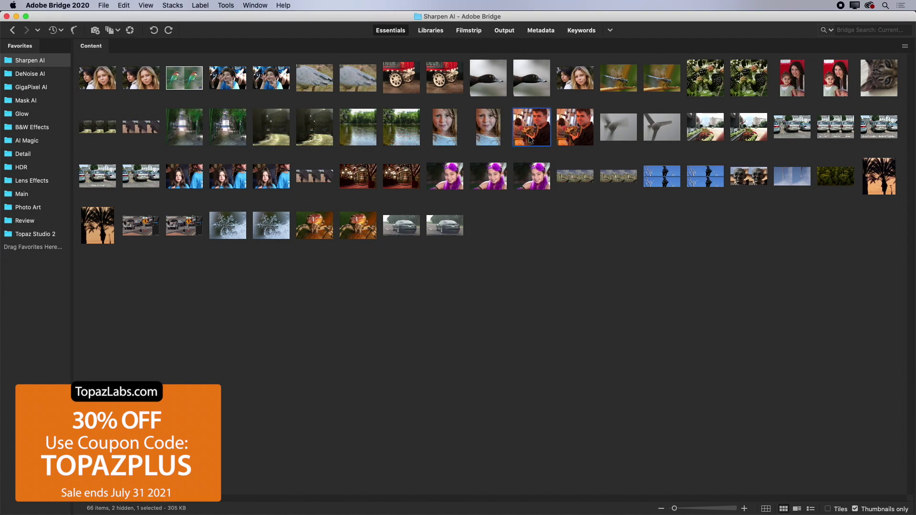
pyautogui.click(439, 134)
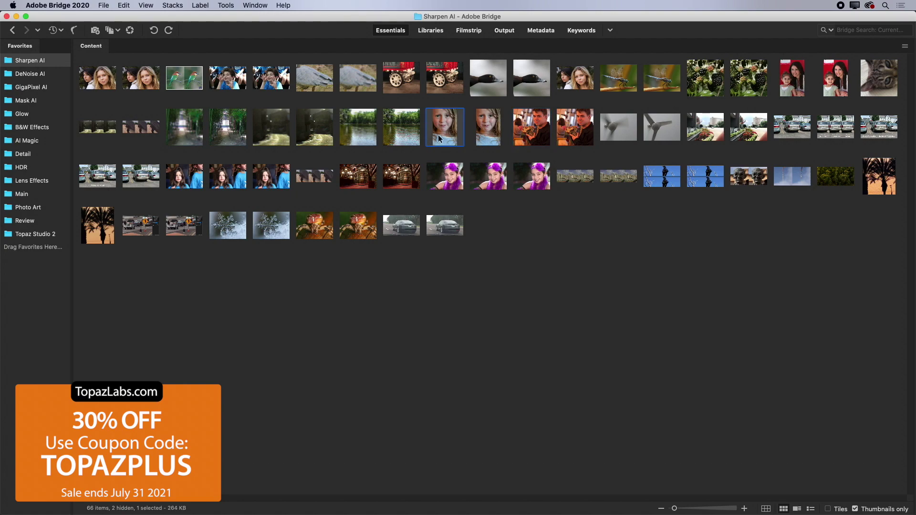
pyautogui.press('space')
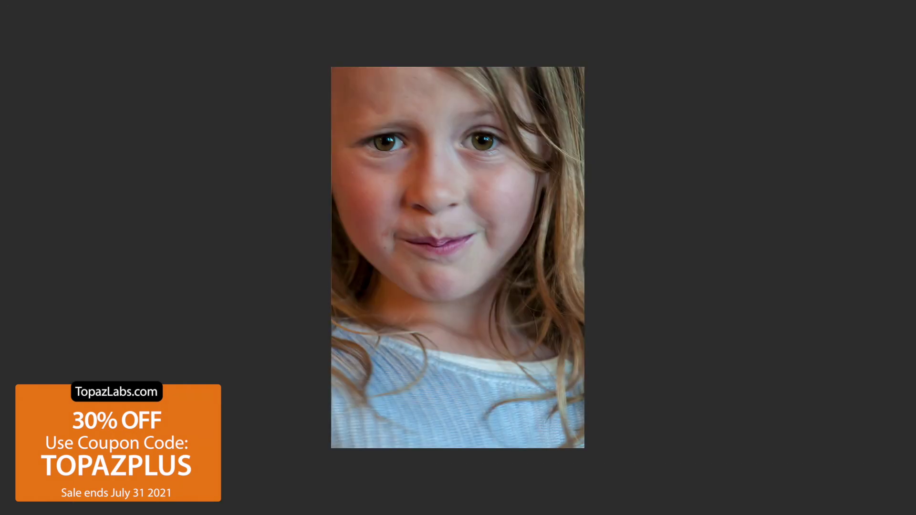
pyautogui.press('Right')
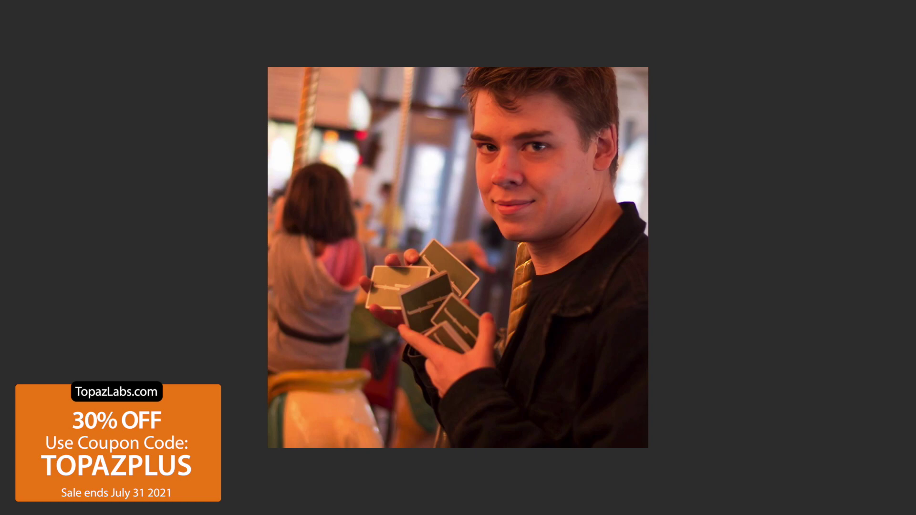
pyautogui.press('space')
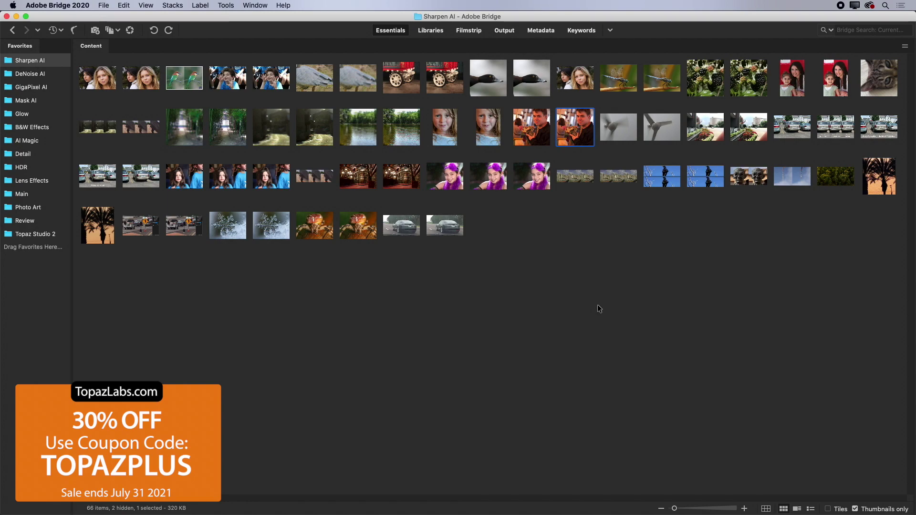
# - Open the DeNoise AI folder and preview the before and after photos of the bearded stone statue full screen
pyautogui.click(18, 76)
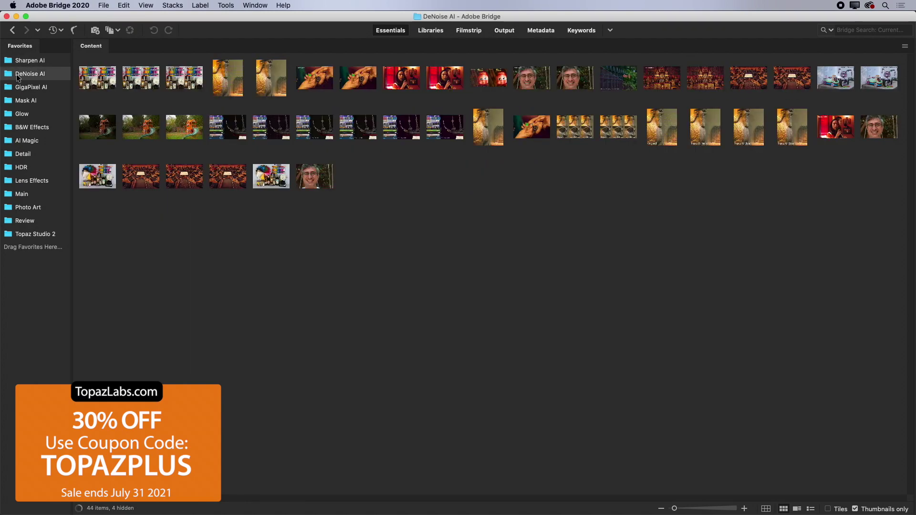
pyautogui.click(226, 80)
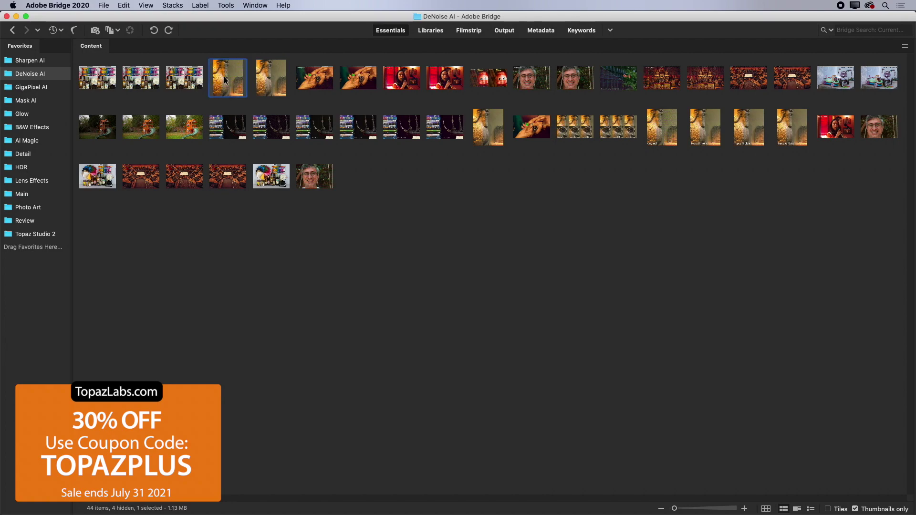
pyautogui.press('space')
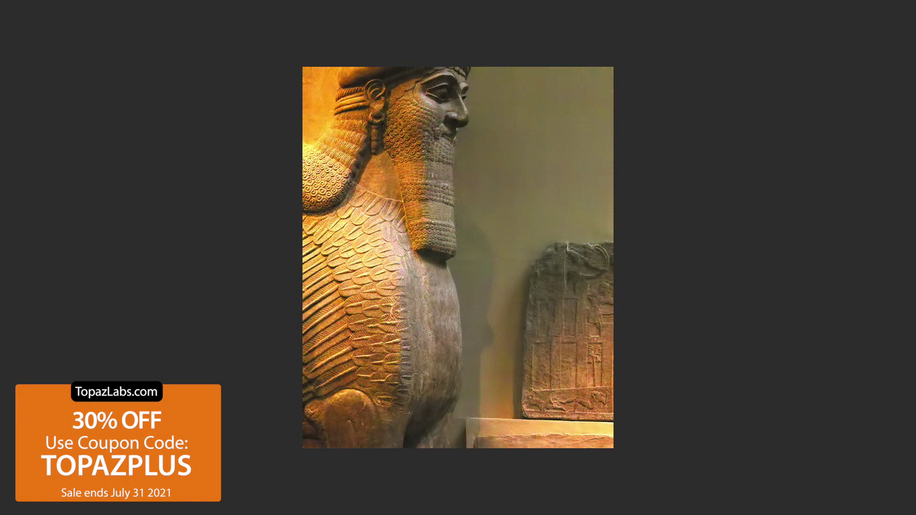
pyautogui.press('space')
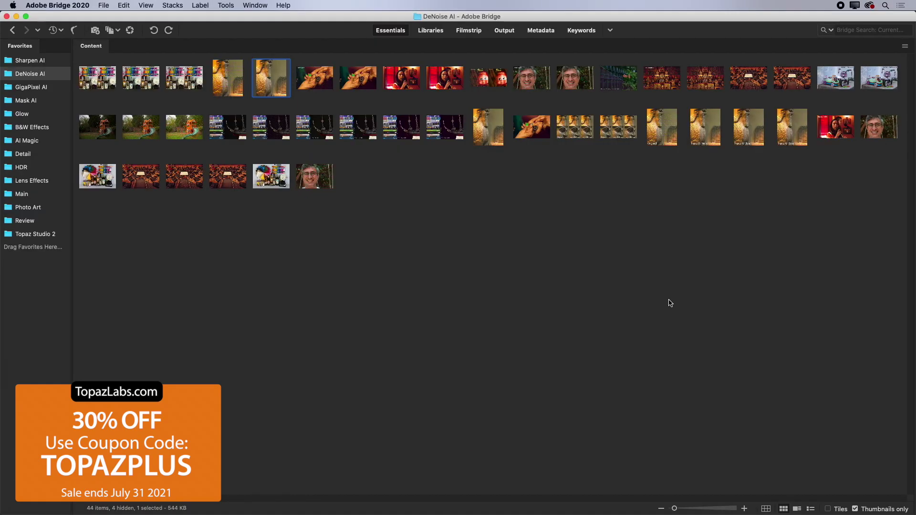
pyautogui.click(611, 277)
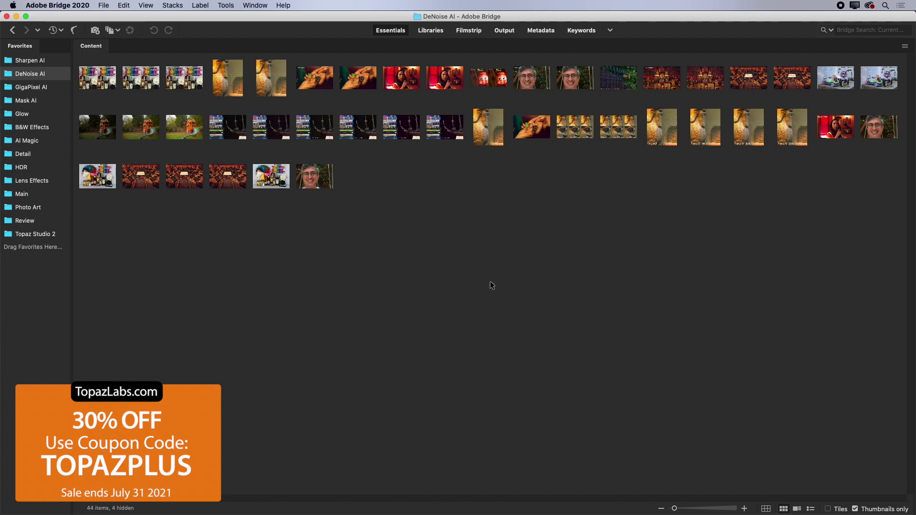
# - Open the last image, the smiling man's portrait, in Photoshop and zoom to 200% on the eye behind the glasses
pyautogui.moveTo(322, 186); pyautogui.dragTo(210, 493)
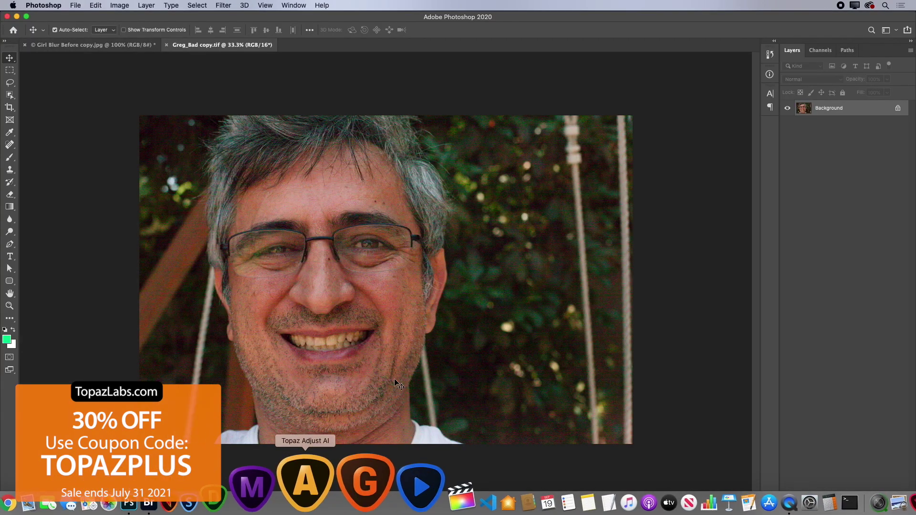
pyautogui.keyDown('super'); pyautogui.click(363, 256); pyautogui.keyUp('super')
pyautogui.keyDown('super'); pyautogui.click(363, 256); pyautogui.keyUp('super')
pyautogui.keyDown('super'); pyautogui.click(403, 286); pyautogui.keyUp('super')
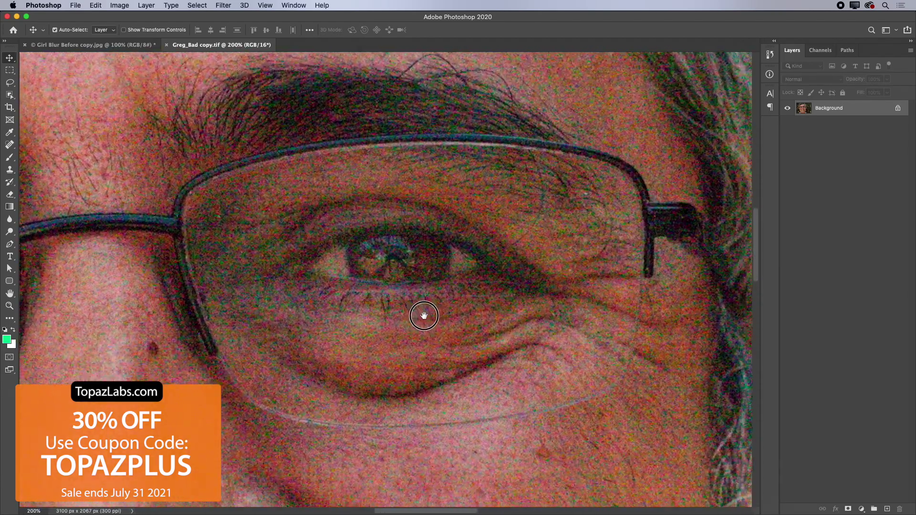
pyautogui.moveTo(424, 315); pyautogui.dragTo(418, 314)
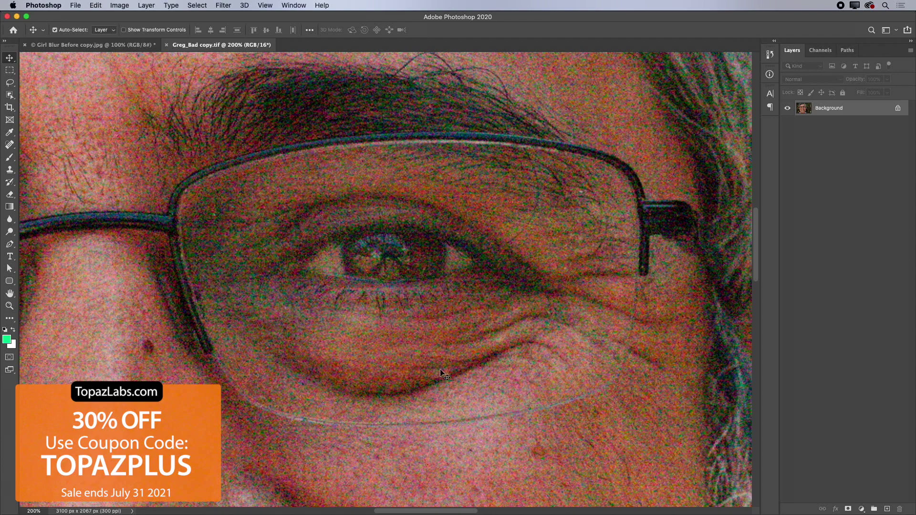
# - Open the portrait in the Topaz DeNoise AI filter and turn off automatic preview updates
pyautogui.click(224, 6)
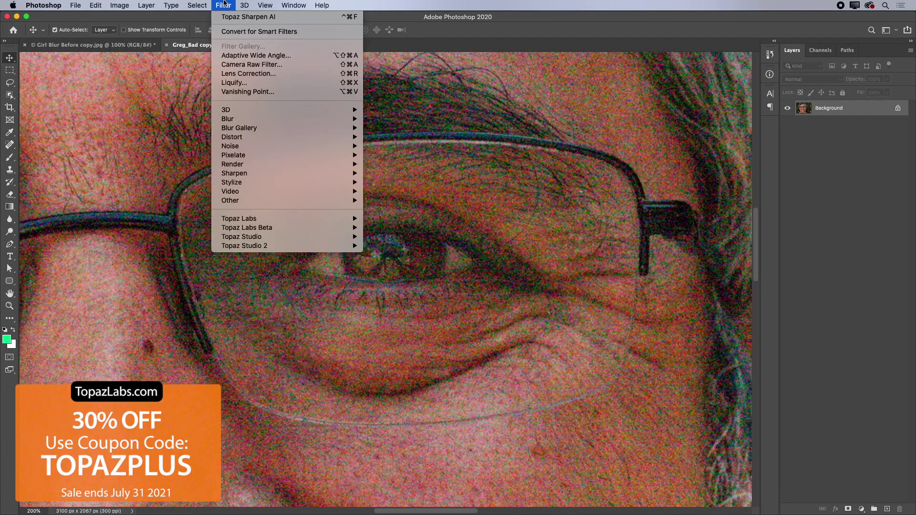
pyautogui.moveTo(301, 219)
pyautogui.click(404, 246)
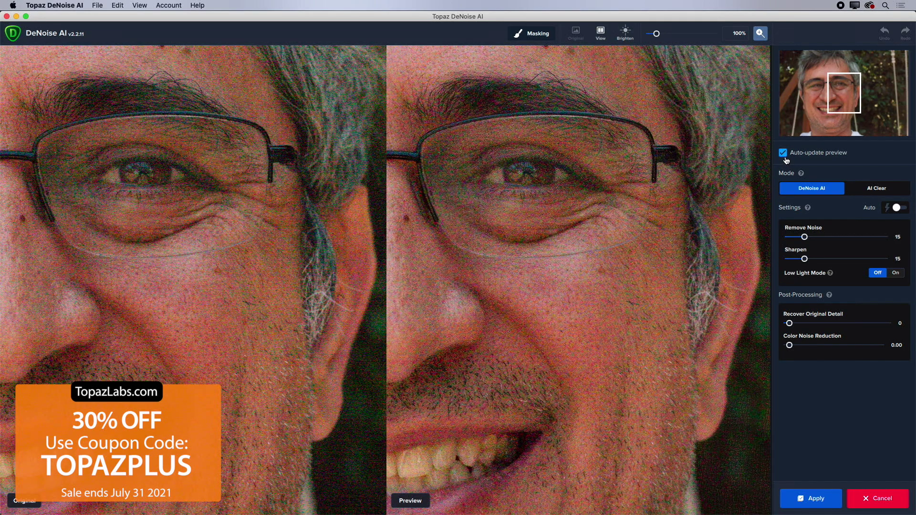
pyautogui.click(783, 152)
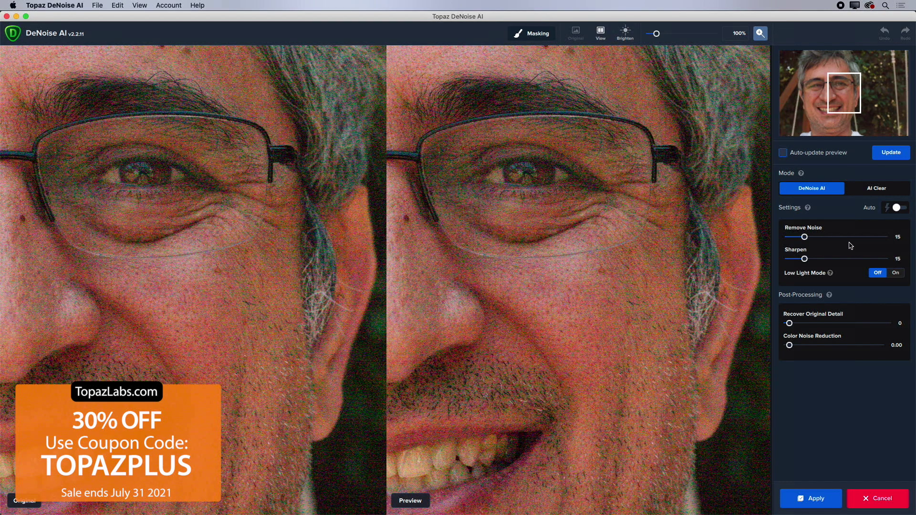
# - Set the portrait's noise reduction to AI Clear mode with automatic settings and update the preview
pyautogui.click(877, 189)
pyautogui.click(901, 209)
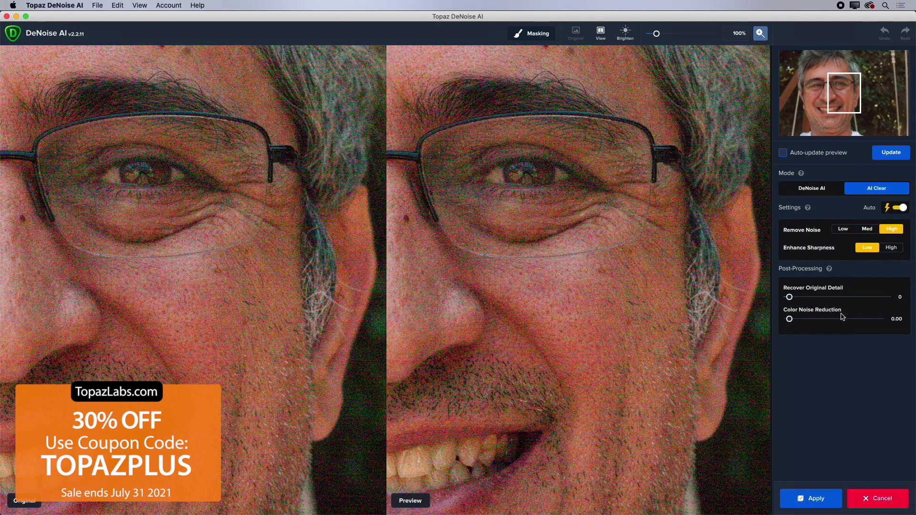
pyautogui.click(895, 153)
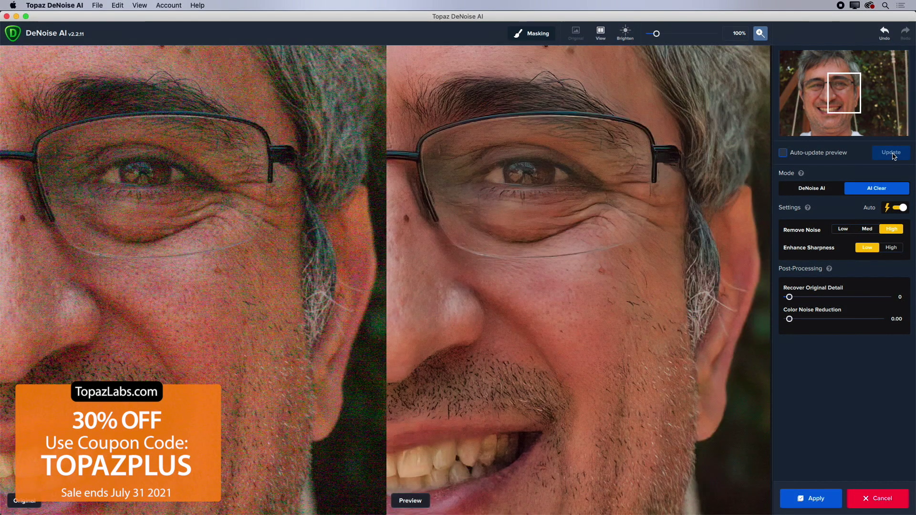
# - Update the denoised preview around the eye and forehead to compare it with the original
pyautogui.moveTo(165, 178); pyautogui.dragTo(209, 274)
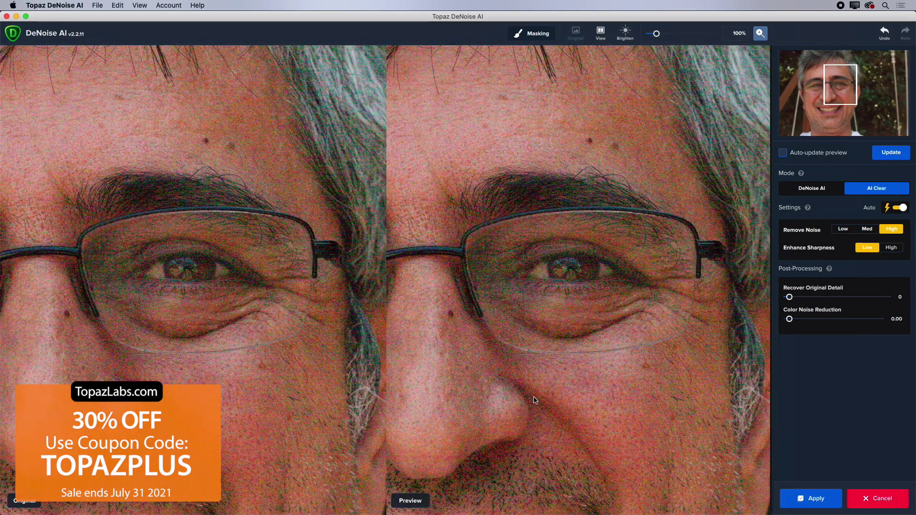
pyautogui.click(890, 156)
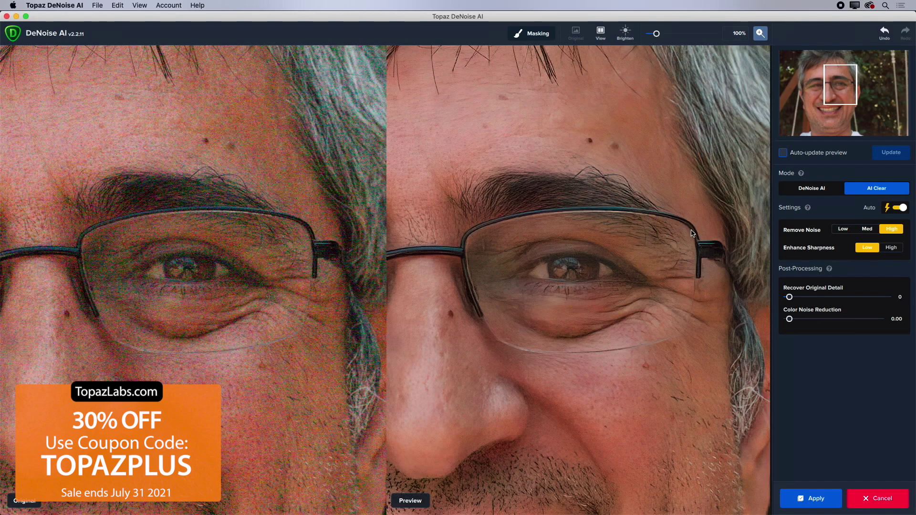
pyautogui.moveTo(94, 166); pyautogui.dragTo(270, 259)
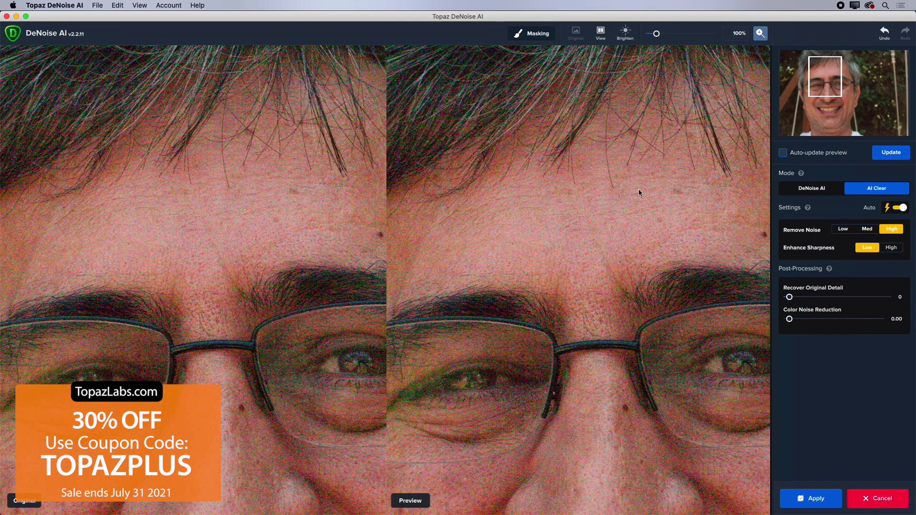
pyautogui.click(897, 154)
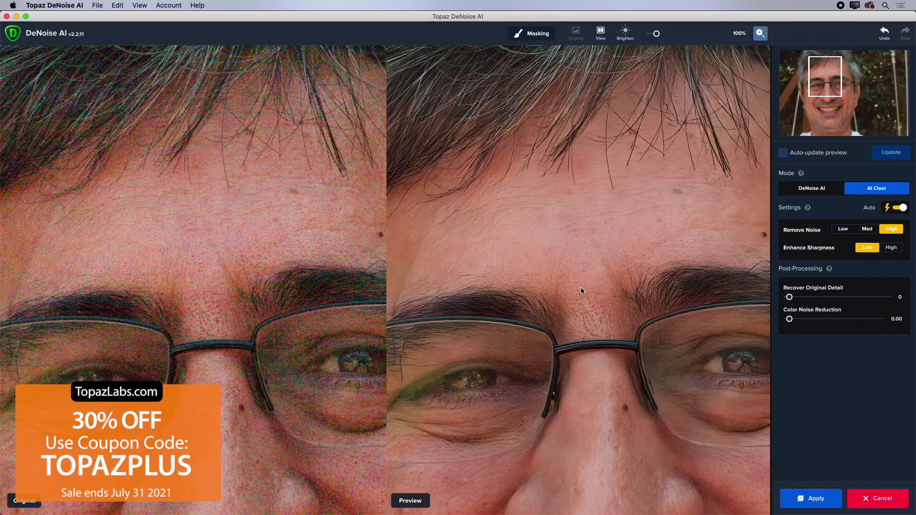
# - Cancel the noise reduction and close both open images, discarding the changes to Girl Blur Before copy.jpg
pyautogui.click(878, 498)
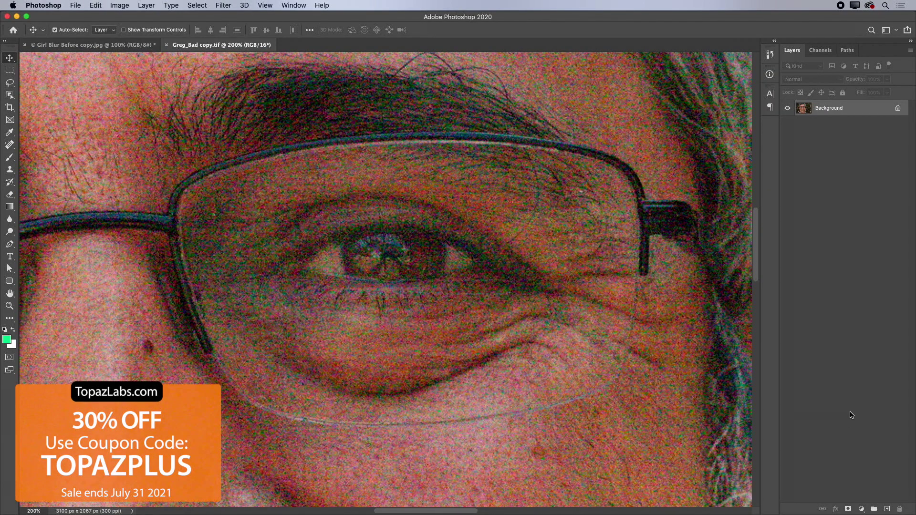
pyautogui.press('super+w')
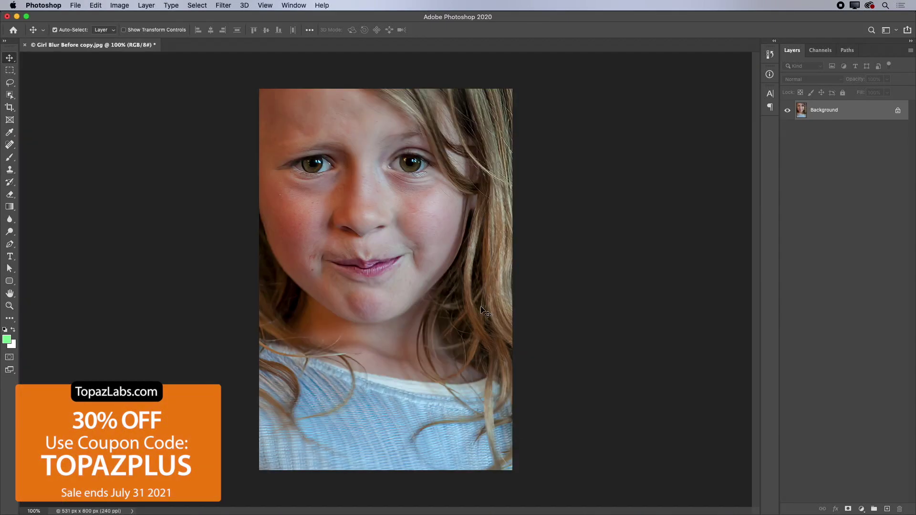
pyautogui.press('super+w')
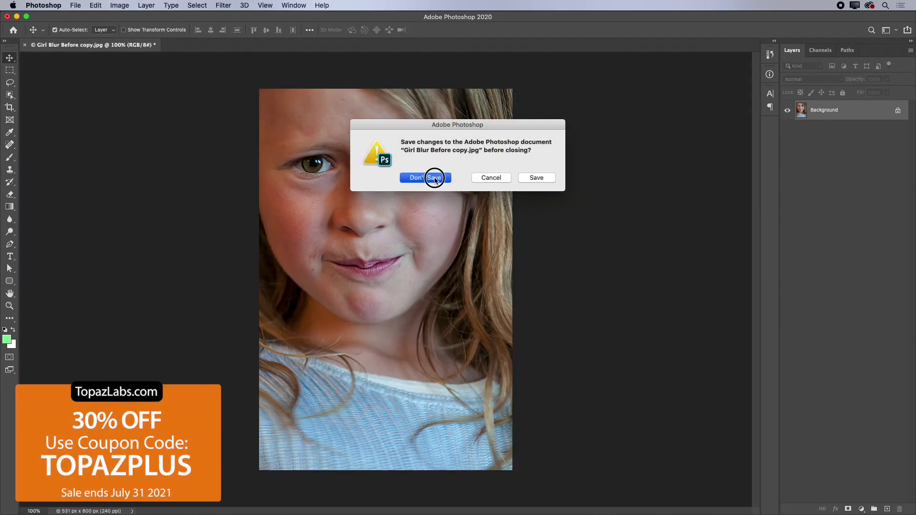
pyautogui.click(415, 178)
# - Switch to Adobe Bridge and open the orchestra image VeniceNoiseSK.jpg in Photoshop
pyautogui.press('super+Tab')
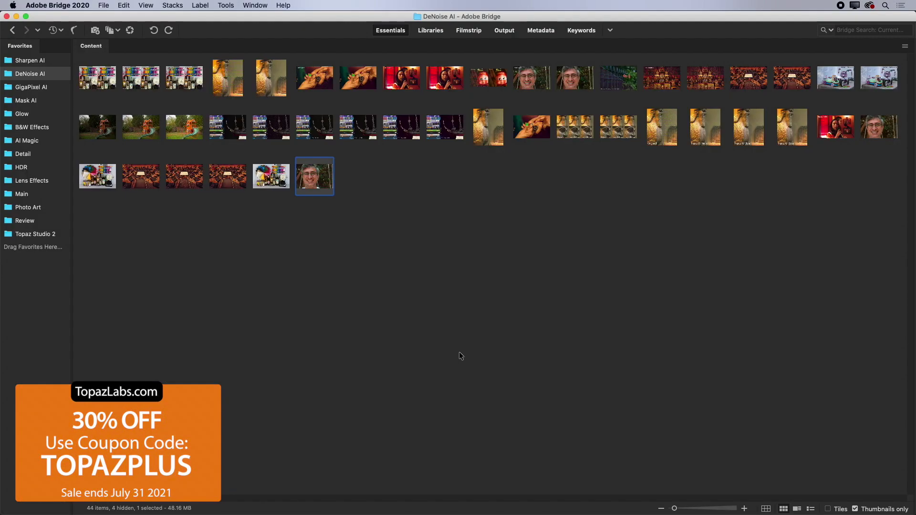
pyautogui.click(186, 176)
pyautogui.doubleClick(186, 177)
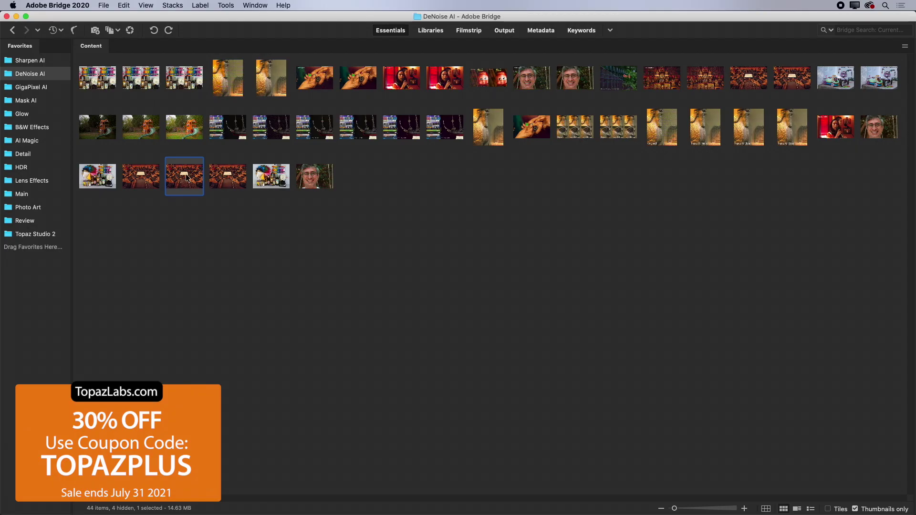
# - Examine the noise around the sheet music and conductor's stand at 100% and 200% magnification
pyautogui.scroll(3, 381, 279)
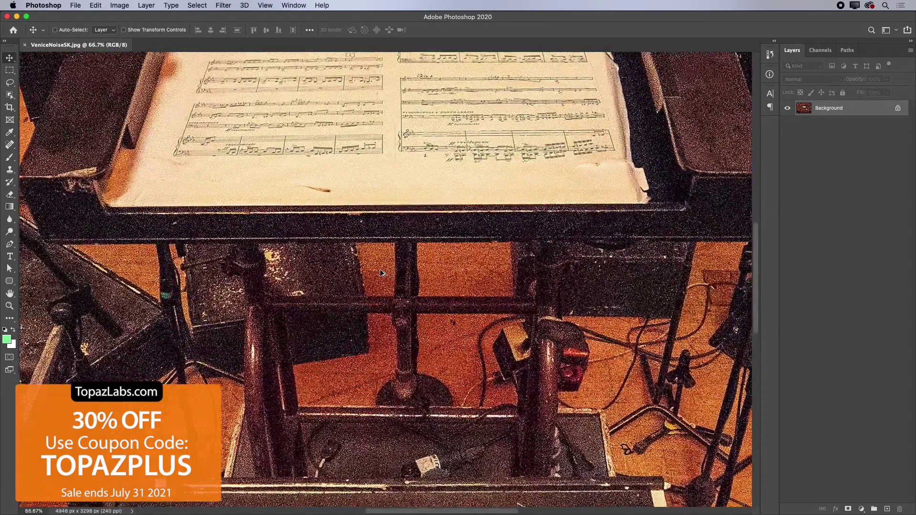
pyautogui.moveTo(413, 259); pyautogui.dragTo(413, 325)
pyautogui.moveTo(509, 320); pyautogui.dragTo(327, 351)
pyautogui.moveTo(394, 205); pyautogui.dragTo(520, 335)
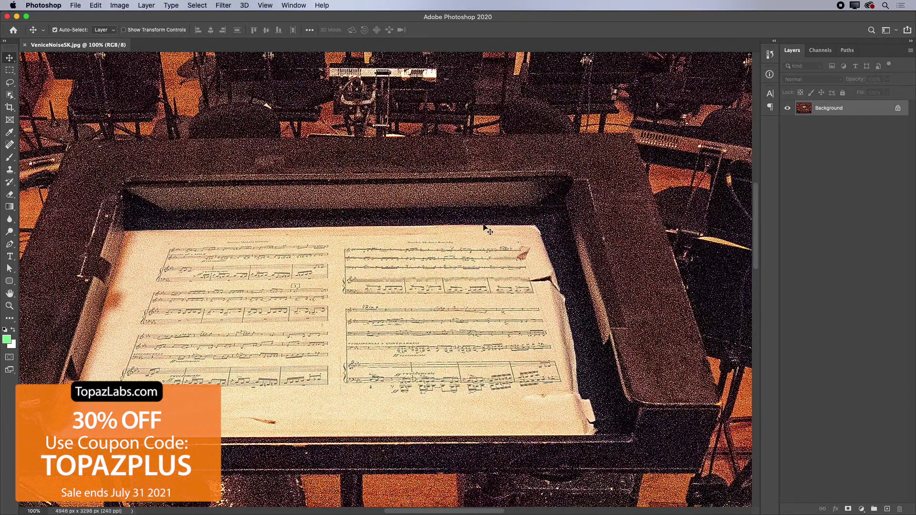
pyautogui.keyDown('super'); pyautogui.click(435, 187); pyautogui.keyUp('super')
pyautogui.scroll(5, 436, 187)
pyautogui.hscroll(-5, 471, 256)
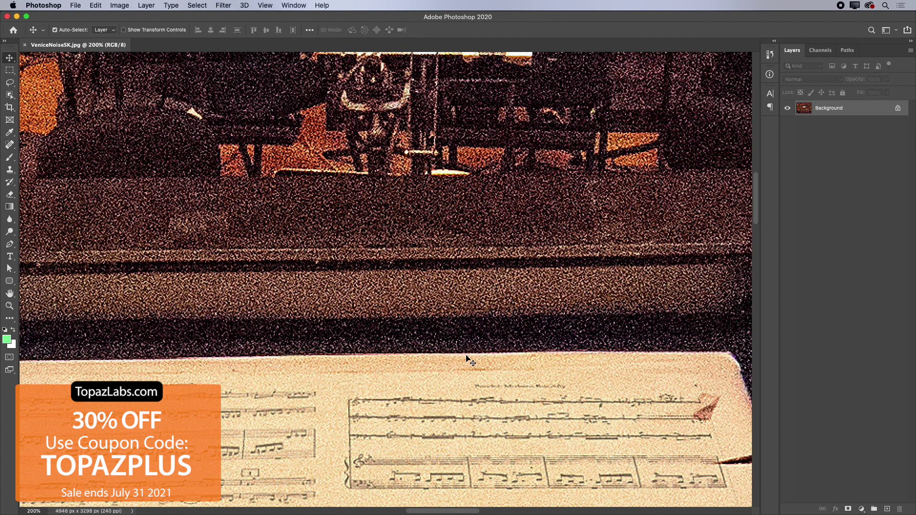
pyautogui.press('super+minus')
pyautogui.moveTo(468, 358); pyautogui.dragTo(487, 246)
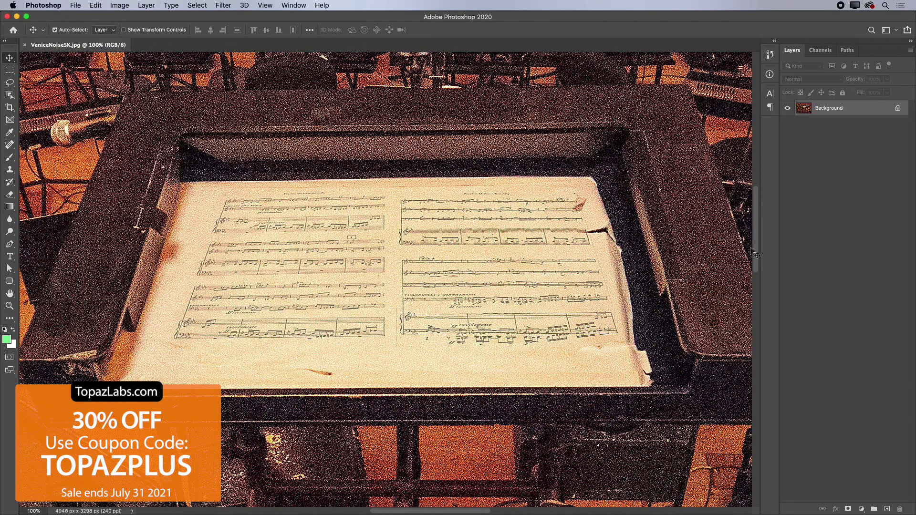
# - Duplicate the background layer and open the copy in the Topaz DeNoise AI filter
pyautogui.press('super+j')
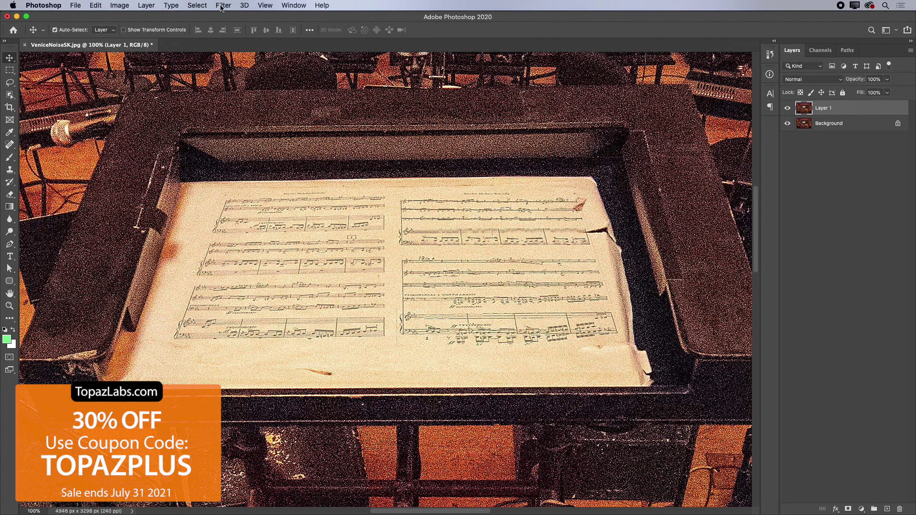
pyautogui.click(223, 6)
pyautogui.moveTo(296, 218)
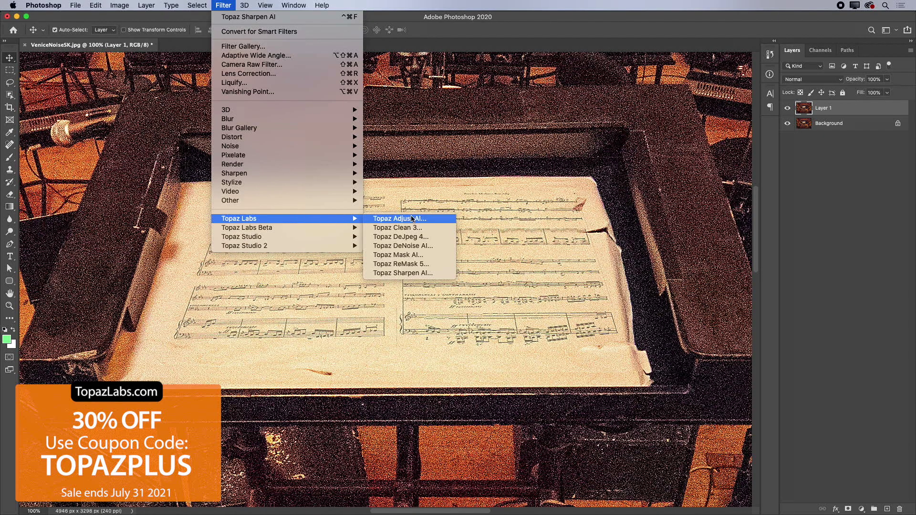
pyautogui.click(401, 246)
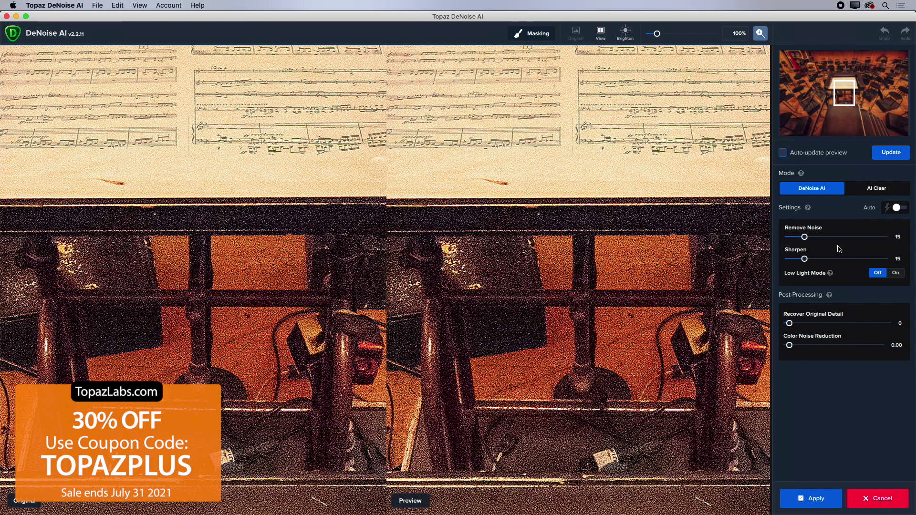
# - Turn on Low Light Mode and automatic settings, refresh the preview, and enable automatic preview updates
pyautogui.click(896, 273)
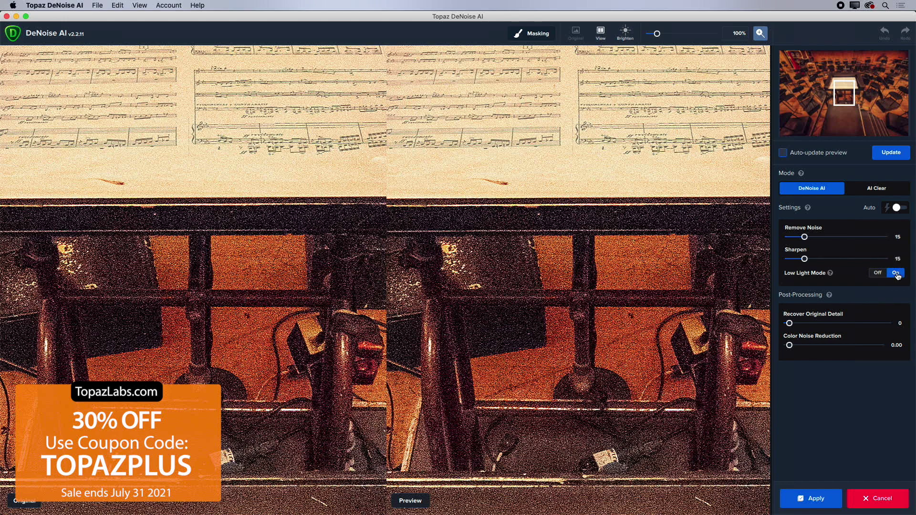
pyautogui.click(899, 210)
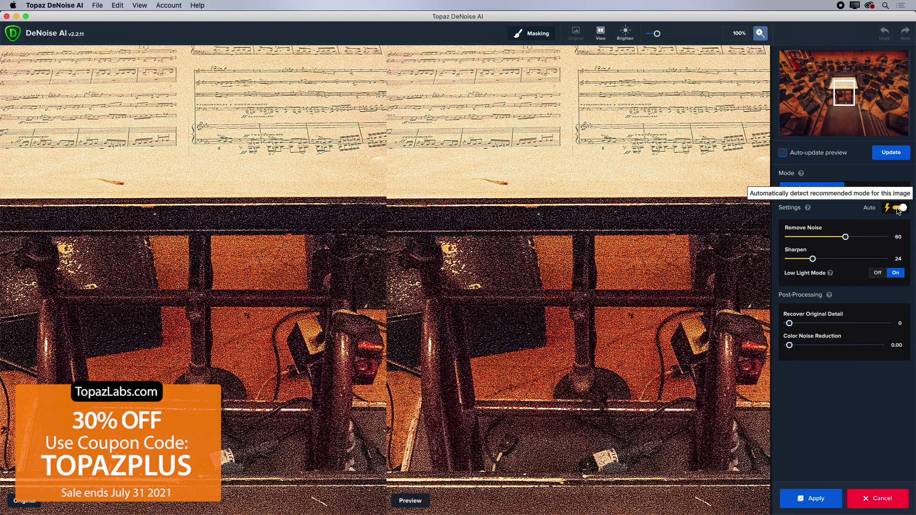
pyautogui.click(889, 153)
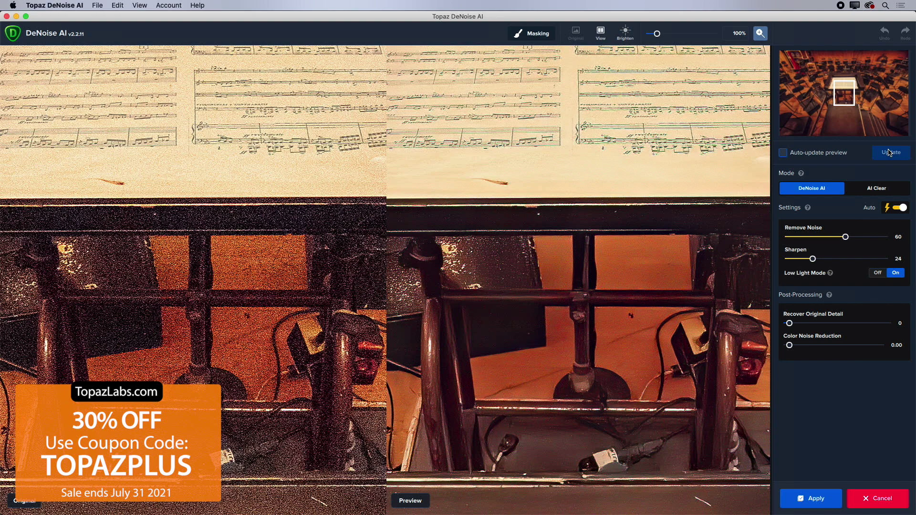
pyautogui.click(784, 154)
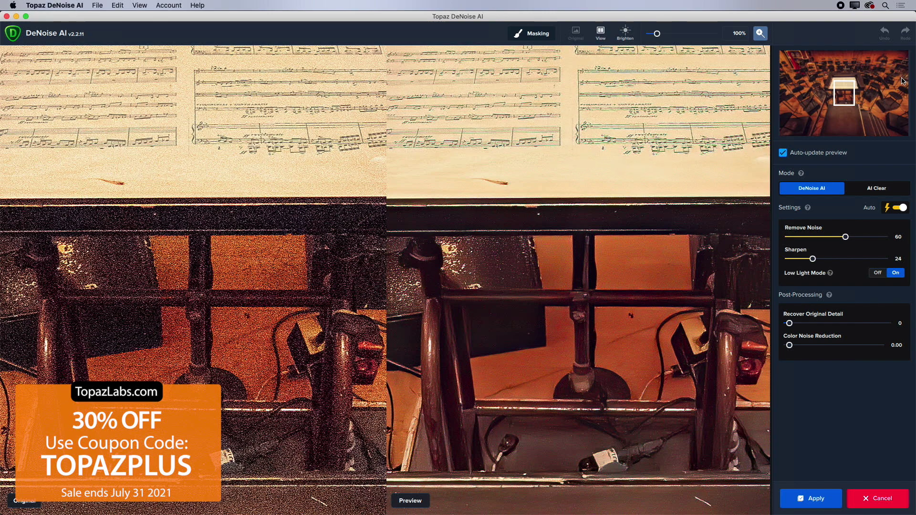
# - Compare the original and denoised preview around the sheet music and both sides of the conductor's stand, and cancel the filter
pyautogui.click(851, 90)
pyautogui.moveTo(851, 90); pyautogui.dragTo(850, 85)
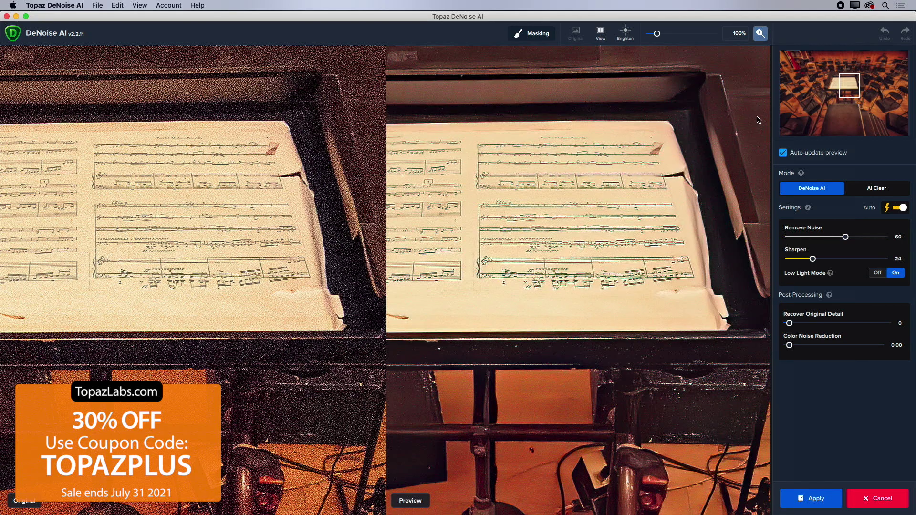
pyautogui.moveTo(843, 96); pyautogui.dragTo(827, 89)
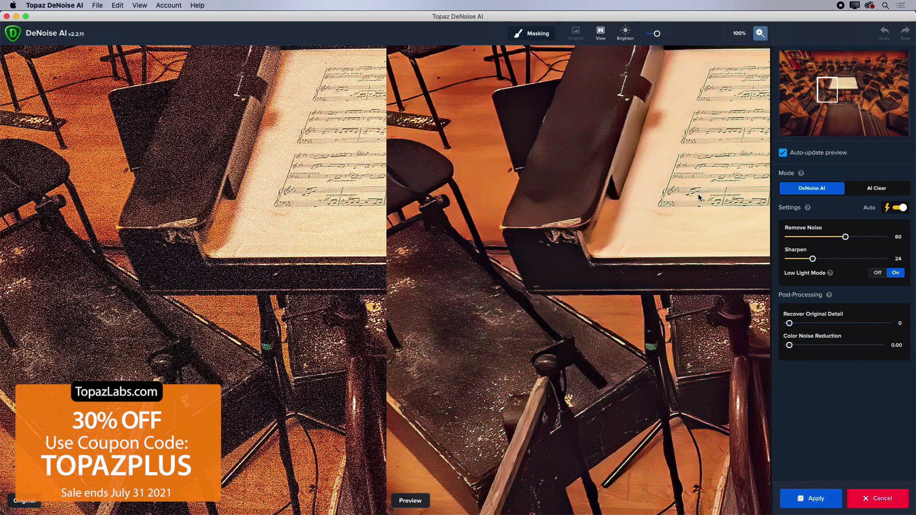
pyautogui.click(869, 503)
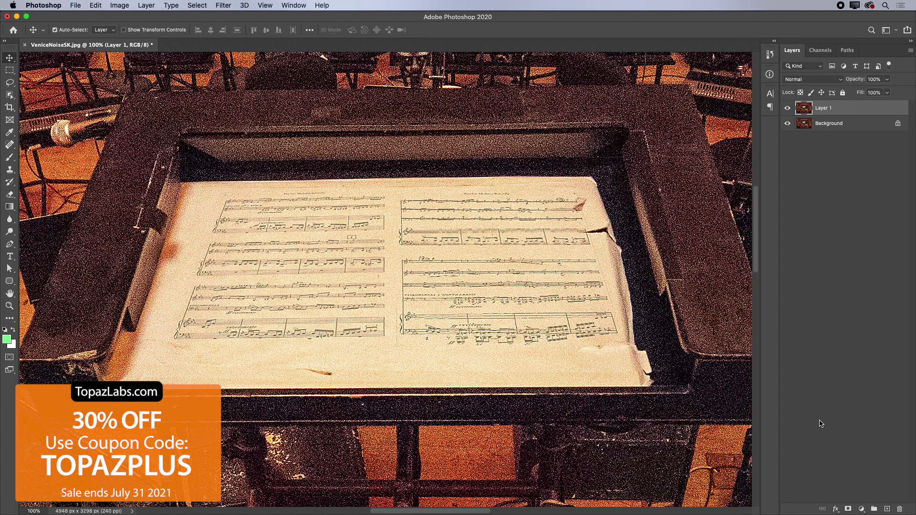
# - Reopen Layer 1 in Topaz DeNoise AI and apply the noise reduction with Low Light Mode on and automatic settings
pyautogui.click(223, 5)
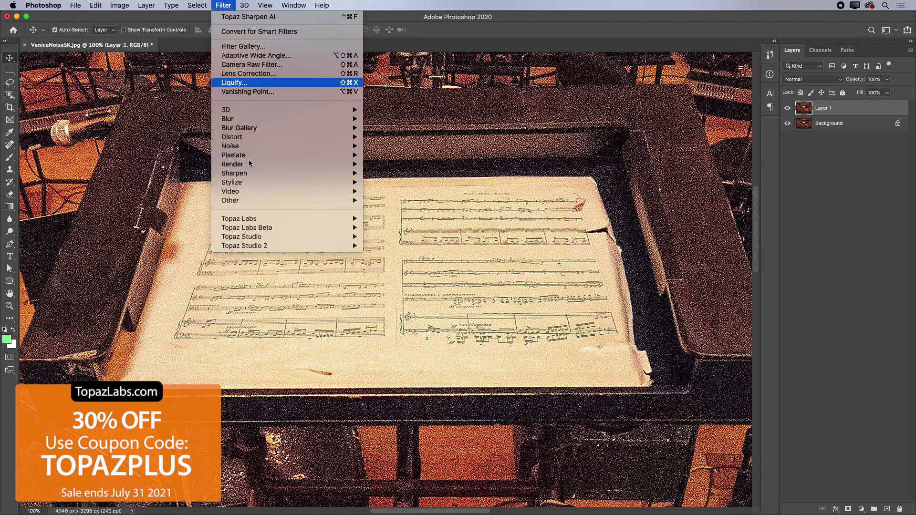
pyautogui.moveTo(334, 218)
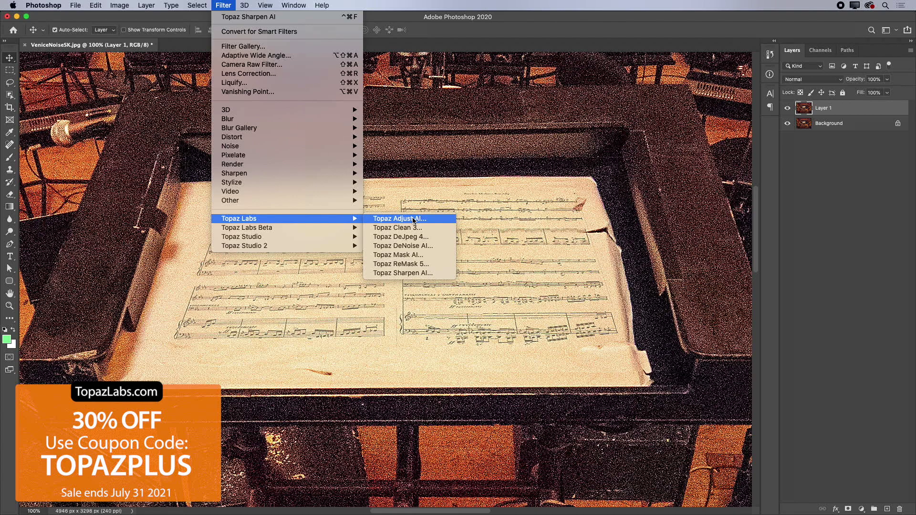
pyautogui.click(403, 246)
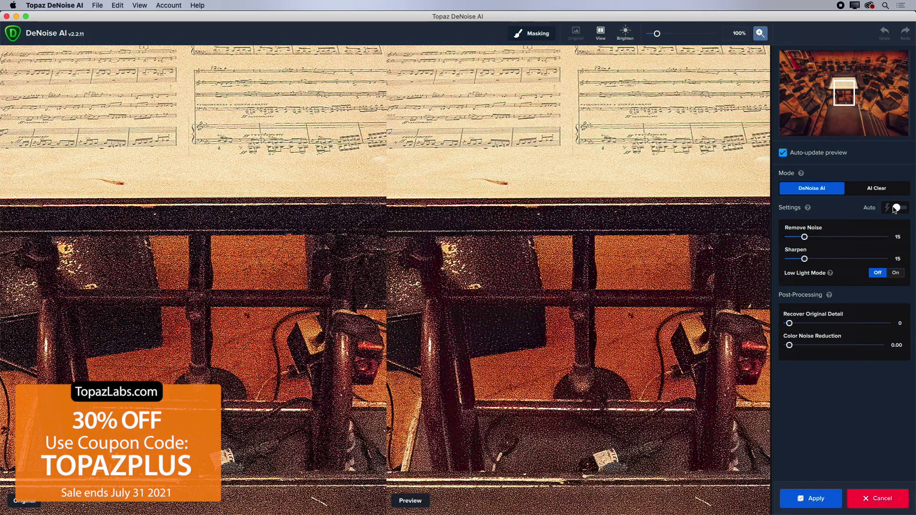
pyautogui.click(897, 277)
pyautogui.click(900, 207)
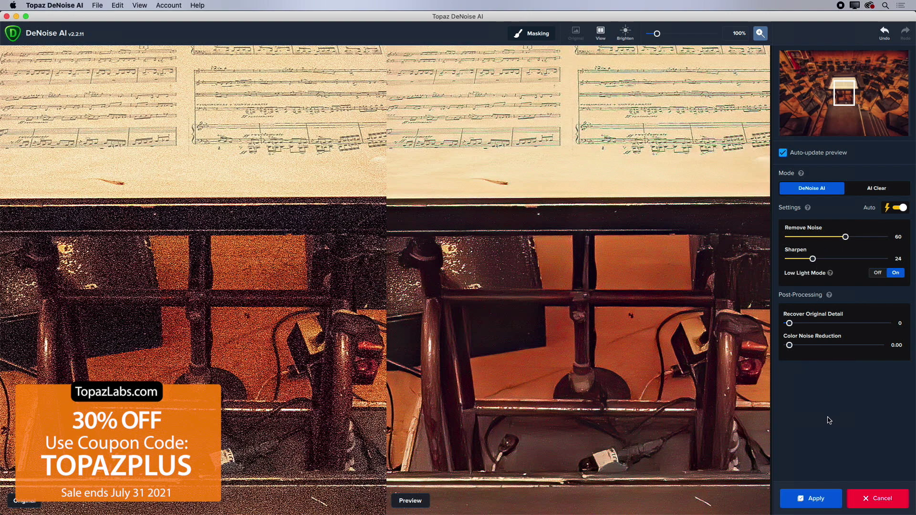
pyautogui.click(817, 501)
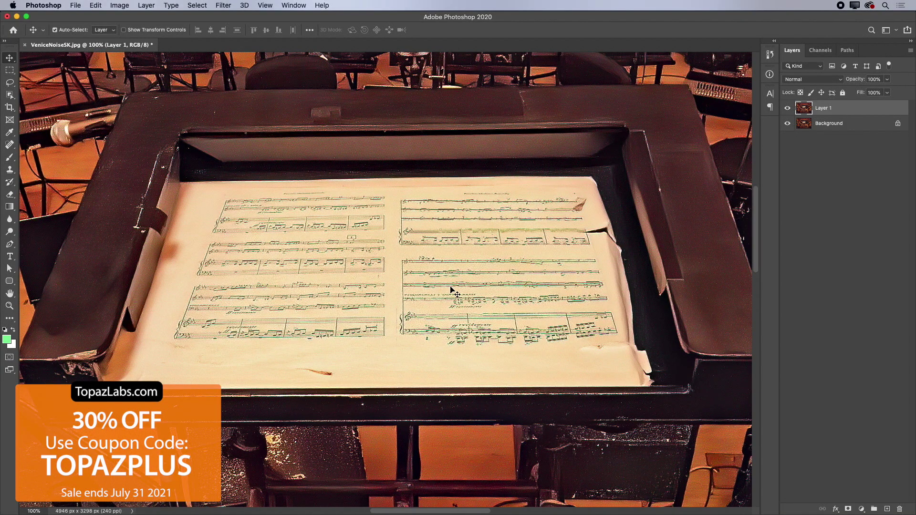
# - Compare the denoised layer with the noisy original in full-screen view around the music stand and the floor below it
pyautogui.press('f')
pyautogui.press('f')
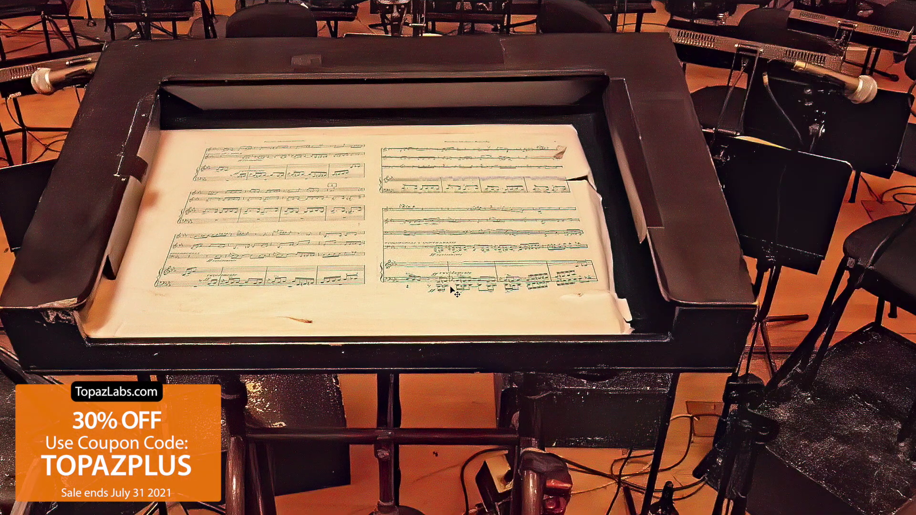
pyautogui.hotkey('ctrl', ',')
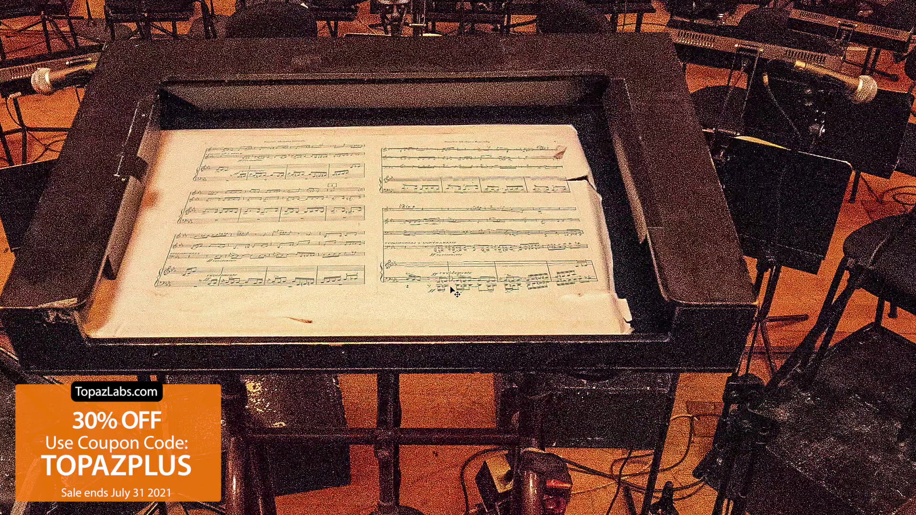
pyautogui.moveTo(441, 352); pyautogui.dragTo(493, 209)
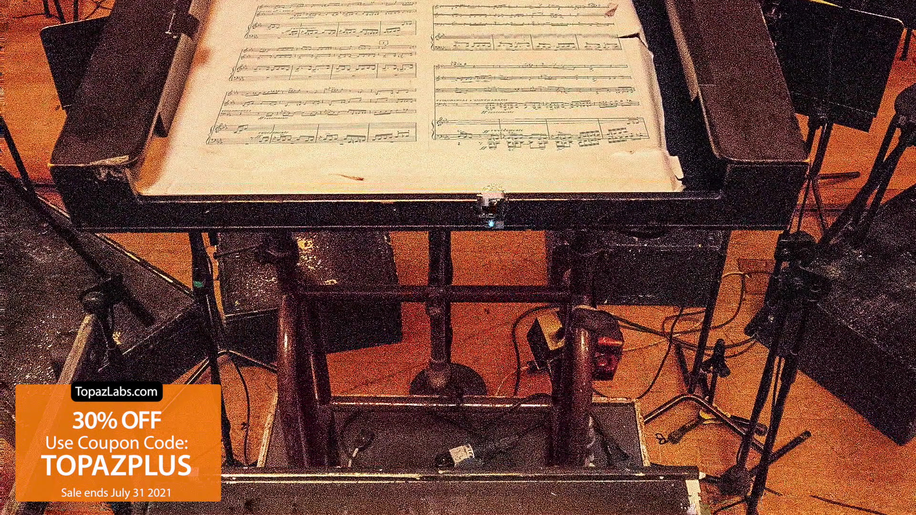
pyautogui.hotkey('ctrl', ',')
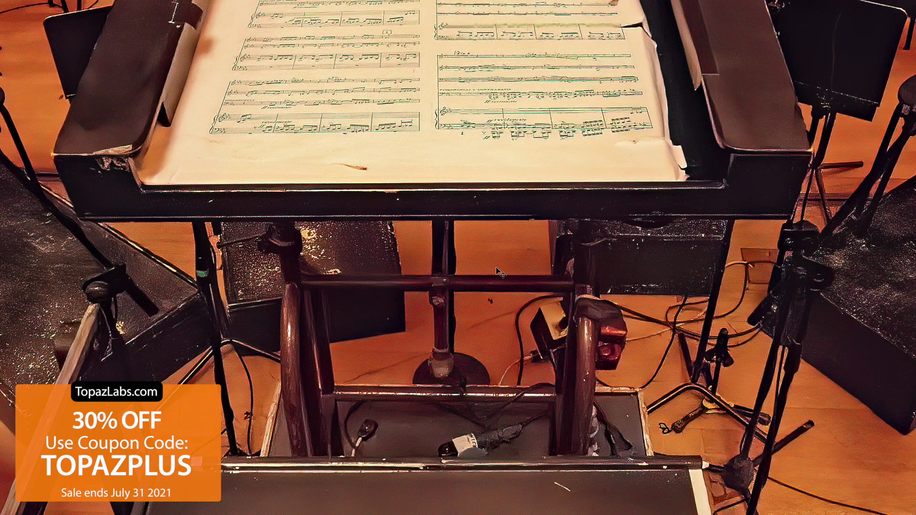
pyautogui.hotkey('ctrl', ',')
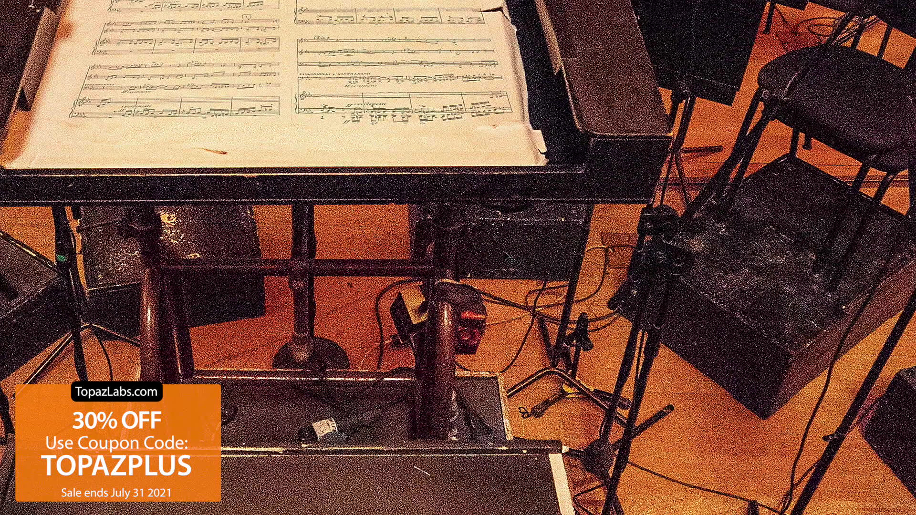
pyautogui.hotkey('ctrl', ',')
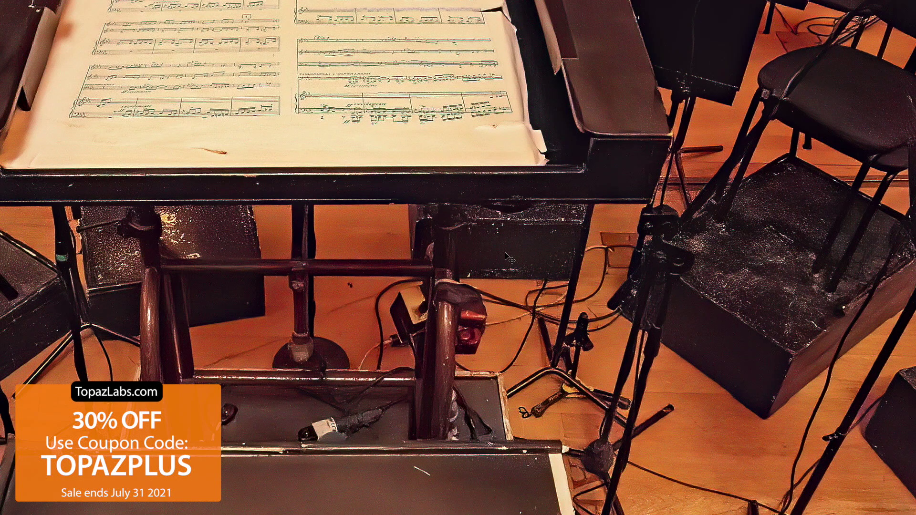
pyautogui.press('Escape')
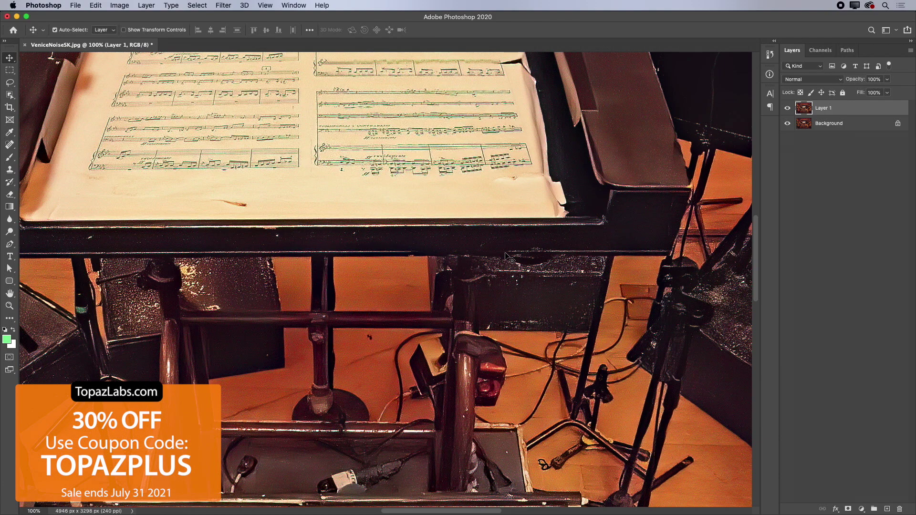
# - Switch to Adobe Bridge and preview the noisy ISO 25,600 image of the two hands in full screen
pyautogui.press('super+Tab')
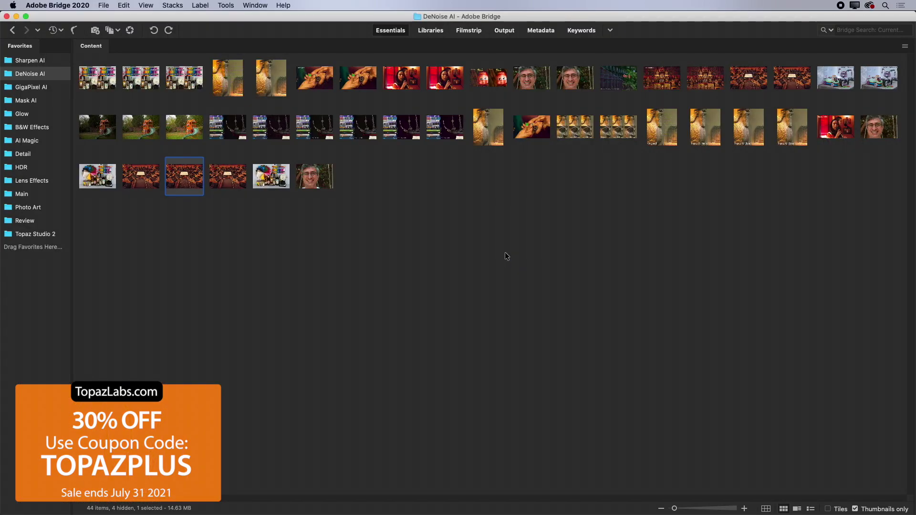
pyautogui.click(469, 251)
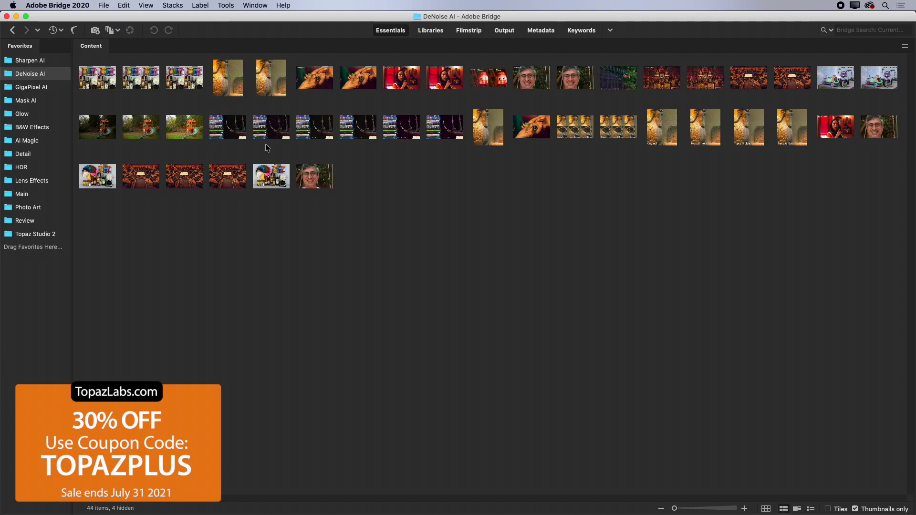
pyautogui.click(324, 86)
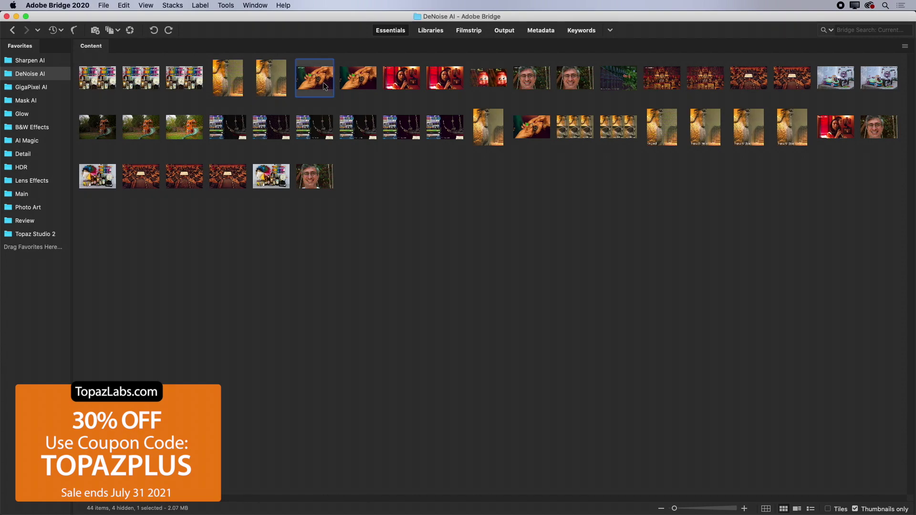
pyautogui.press('space')
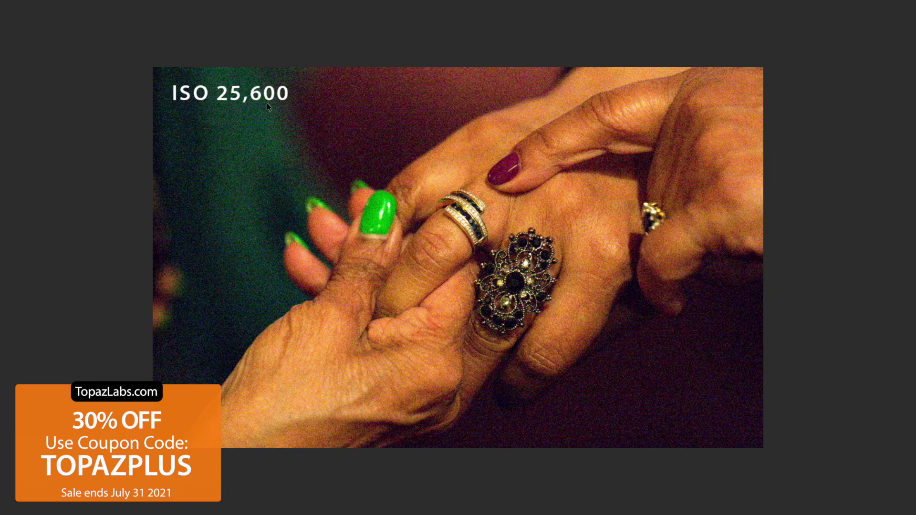
# - Browse the full-screen before-and-after DeNoise AI samples from the two hands to the golden statues, and close the preview
pyautogui.press('Right')
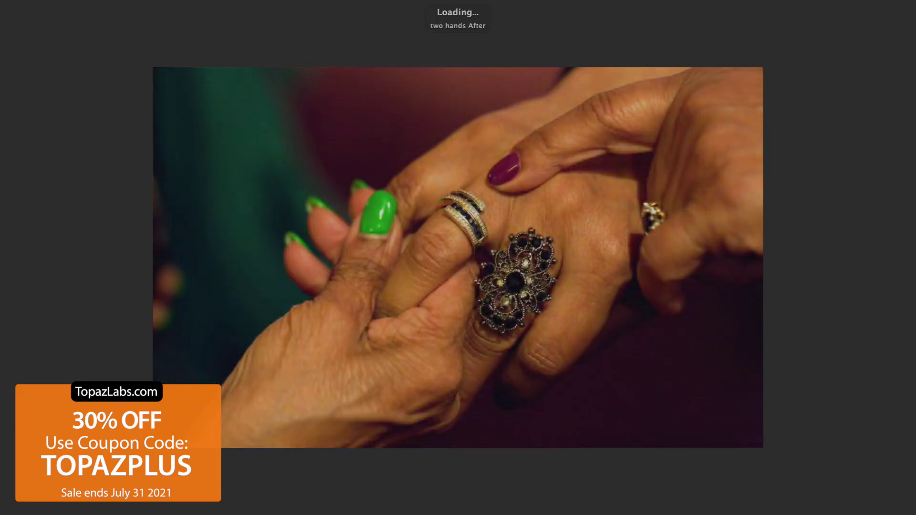
pyautogui.press('Right')
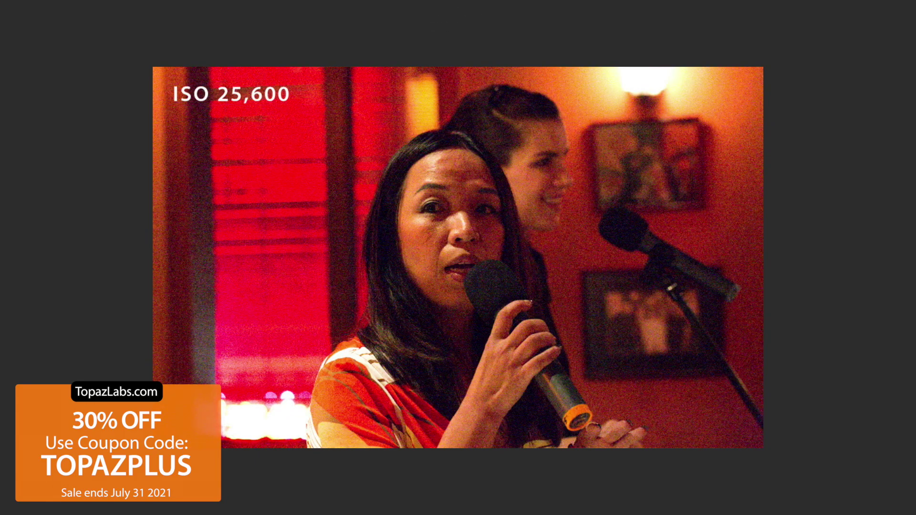
pyautogui.press('Right')
pyautogui.press('Right')
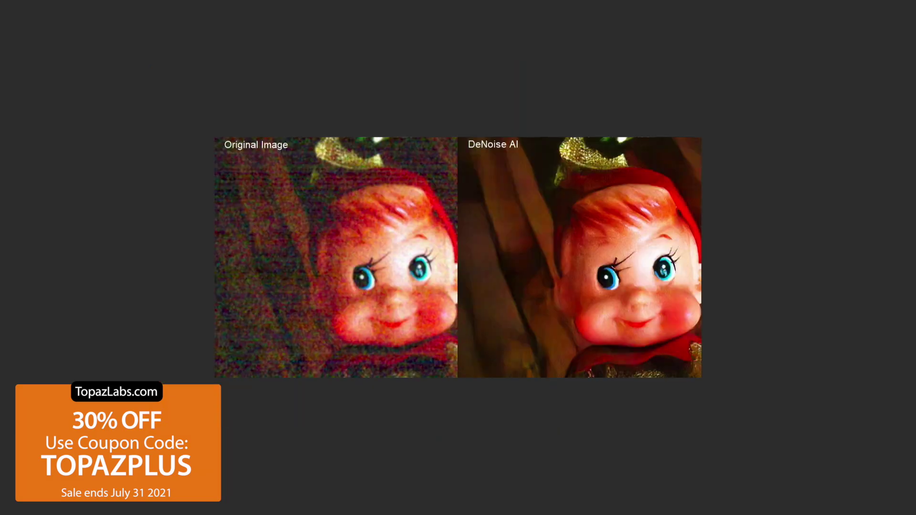
pyautogui.press('Right')
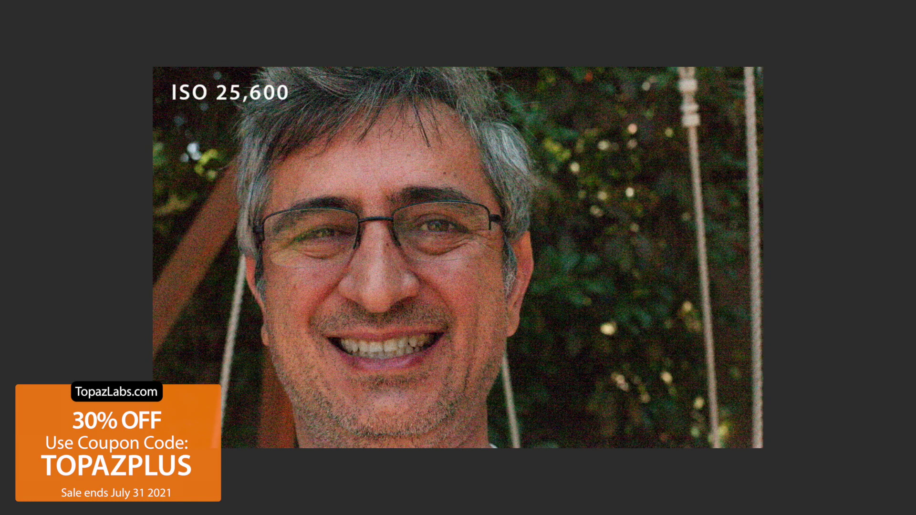
pyautogui.press('Right')
pyautogui.press('Right')
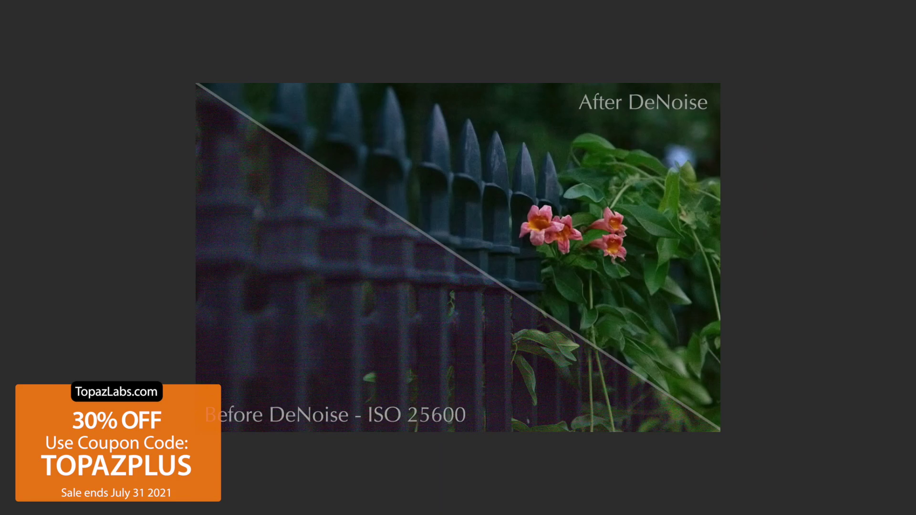
pyautogui.press('Right')
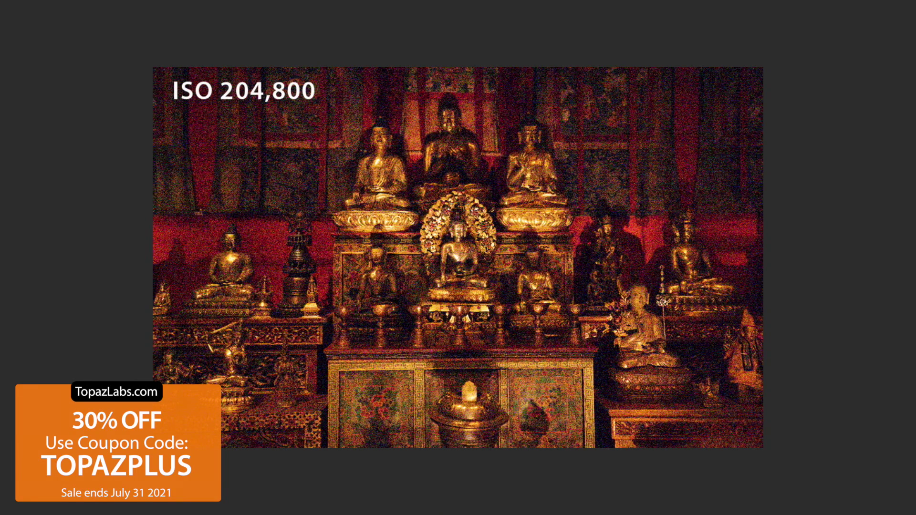
pyautogui.press('Right')
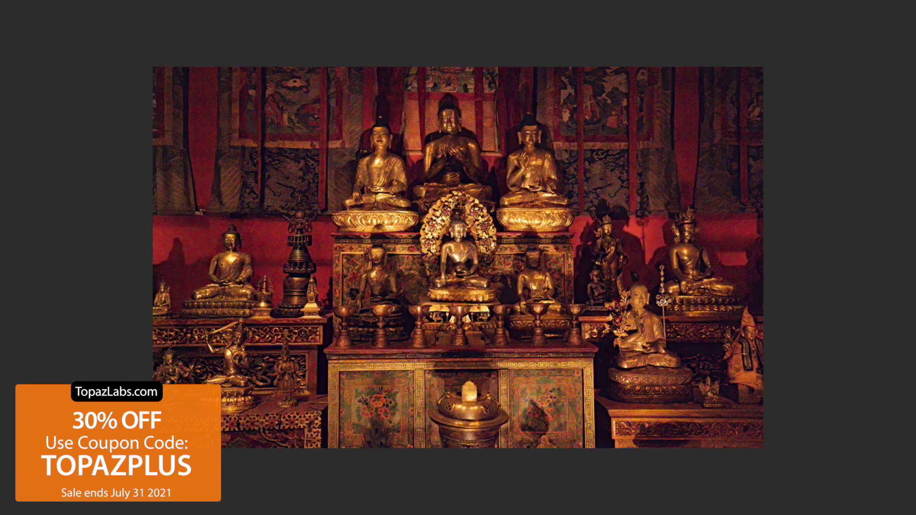
pyautogui.press('space')
# - Preview the first image in the DeNoise AI folder in full screen, and clear the selection
pyautogui.click(95, 77)
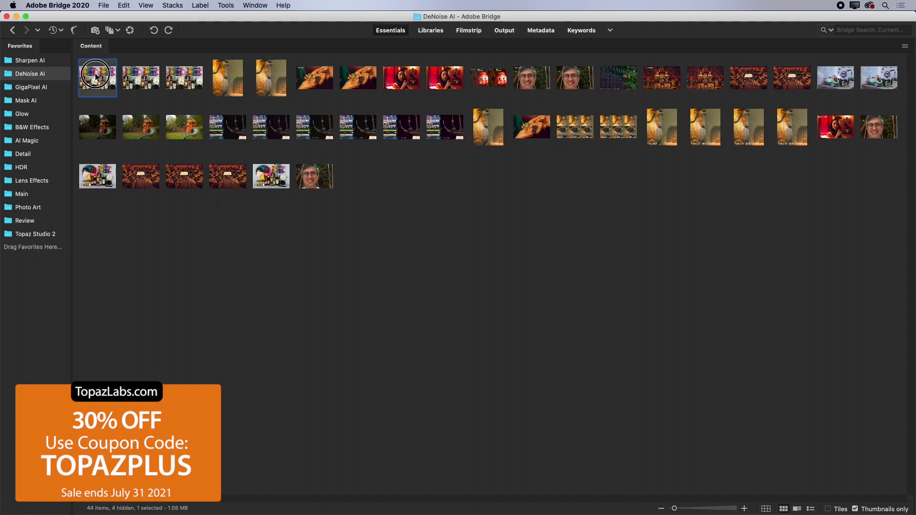
pyautogui.press('space')
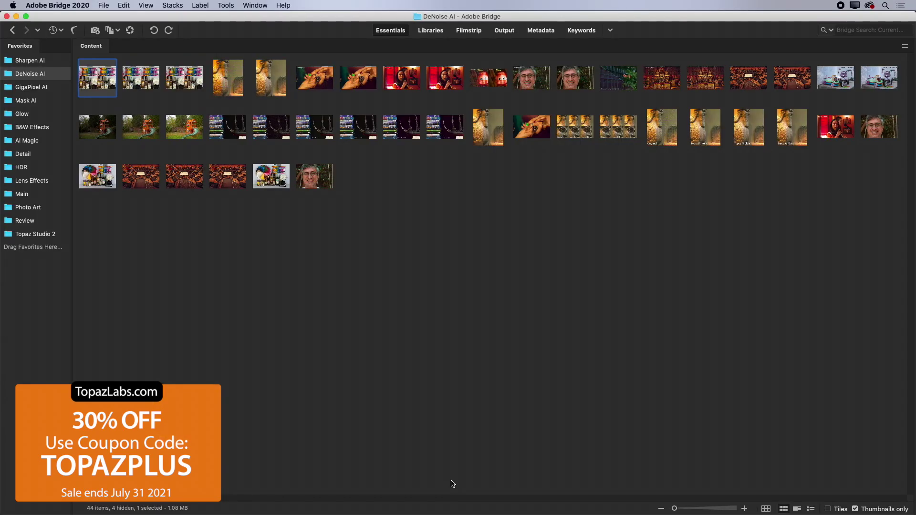
pyautogui.click(460, 339)
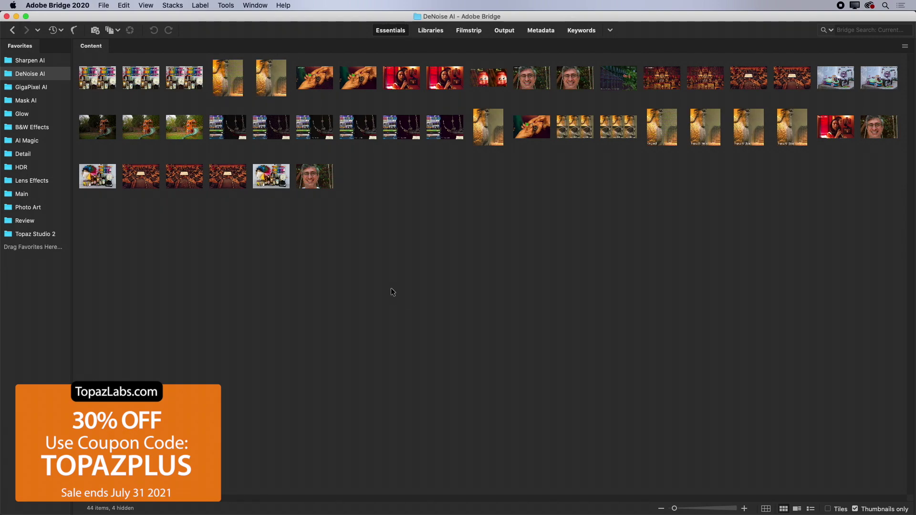
# - Open family_compare.psd in Photoshop and magnify the older boy's face on the Low-res layer to 300%
pyautogui.click(10, 90)
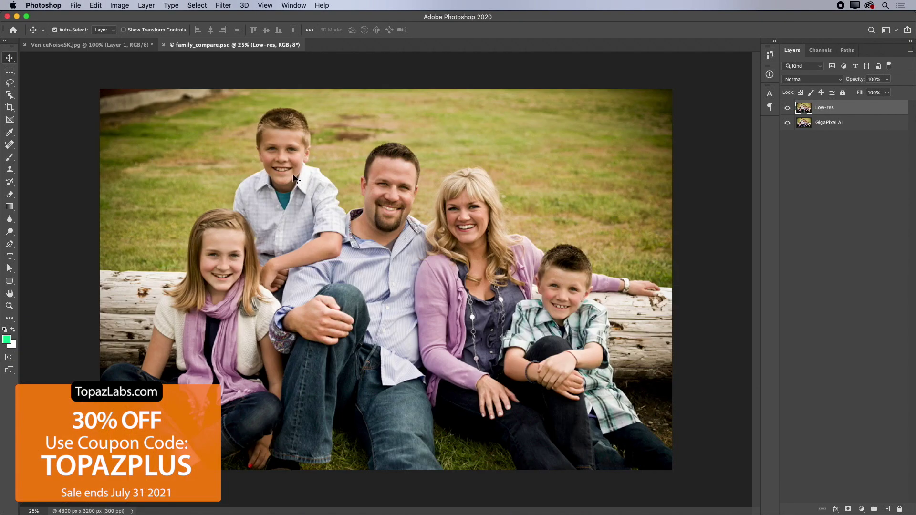
pyautogui.moveTo(293, 178); pyautogui.dragTo(295, 173)
pyautogui.press('super+plus')
pyautogui.press('super+plus')
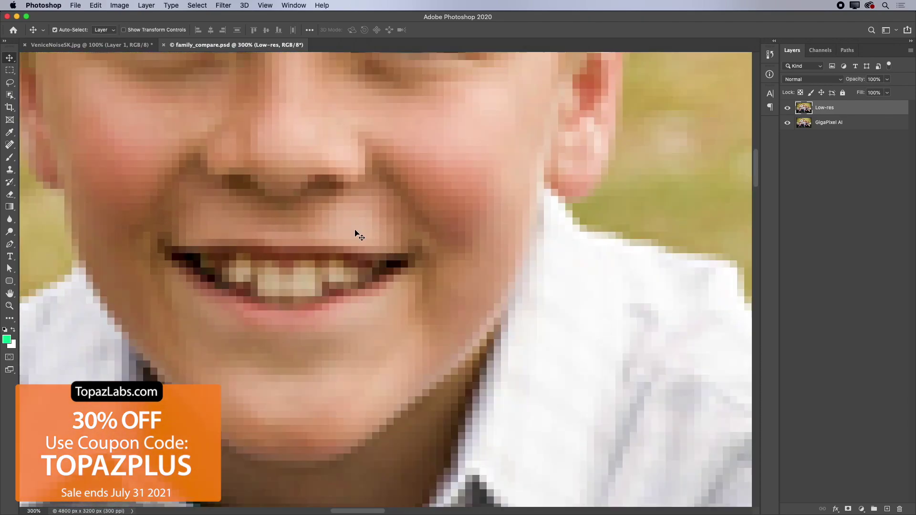
# - Show the older boy's face on the Low-res layer at 200% in full-screen mode with the panels visible
pyautogui.press('super+plus')
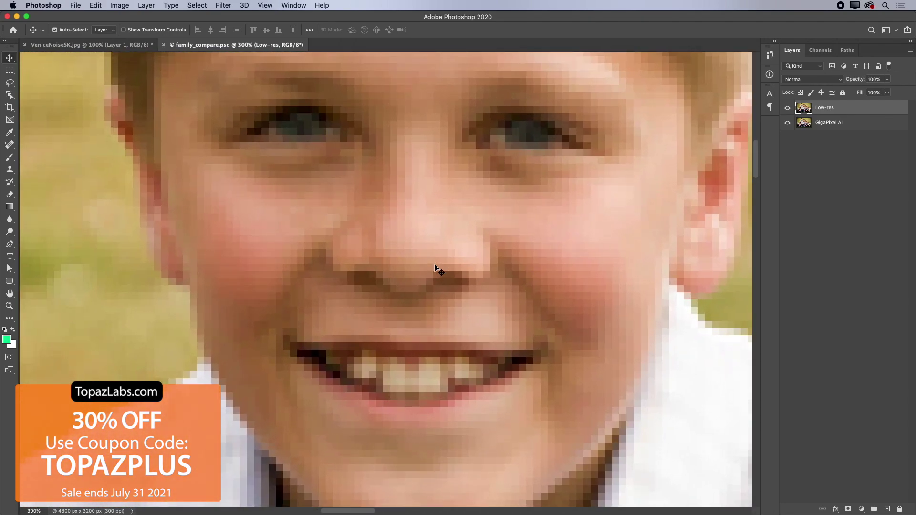
pyautogui.press('super+minus')
pyautogui.press('space')
pyautogui.moveTo(436, 262)
pyautogui.mouseDown()
pyautogui.moveTo(442, 278)
pyautogui.moveTo(439, 265)
pyautogui.mouseUp()
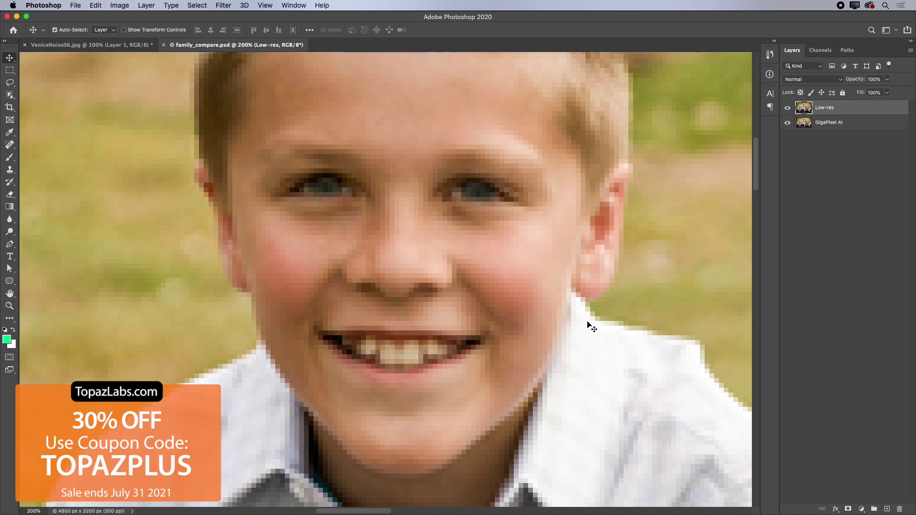
pyautogui.press('f')
pyautogui.press('f')
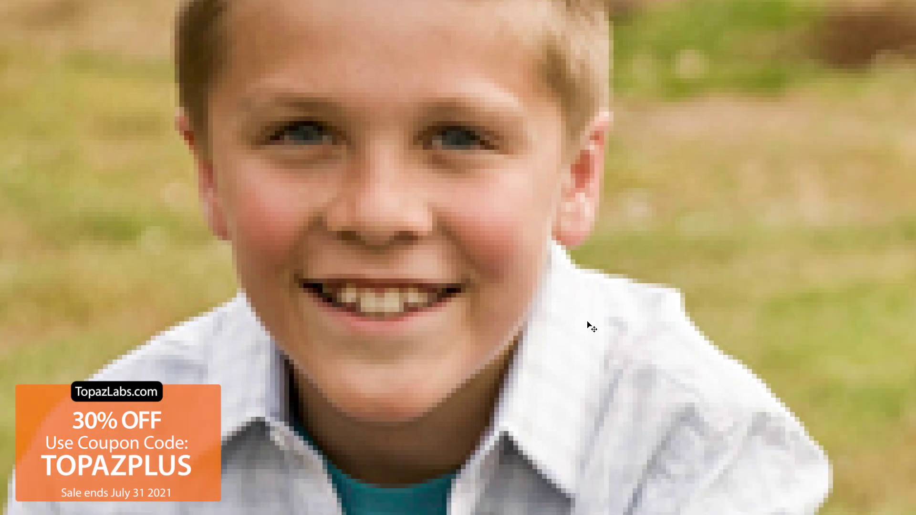
pyautogui.press('space')
pyautogui.moveTo(582, 279); pyautogui.dragTo(618, 330)
pyautogui.press('f')
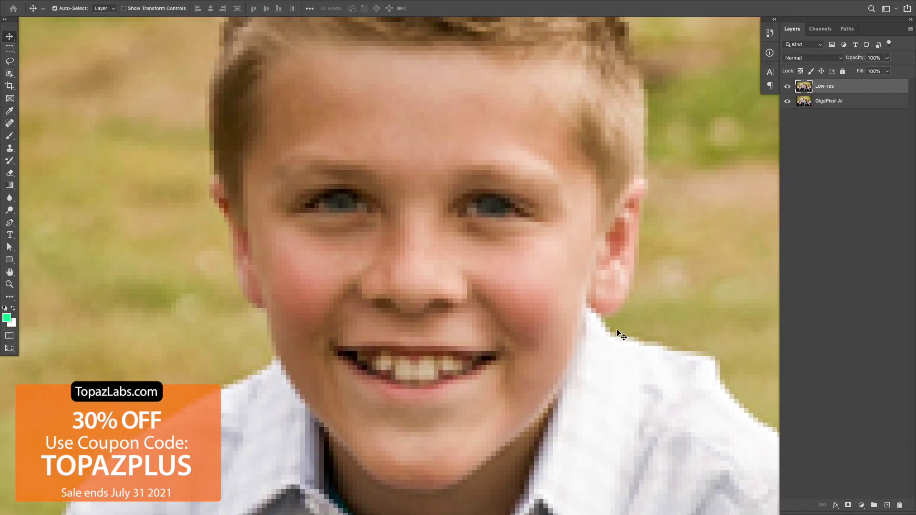
# - Toggle the Low-res layer's visibility to compare the boy's face with the GigaPixel AI version, leaving Low-res hidden
pyautogui.click(787, 88)
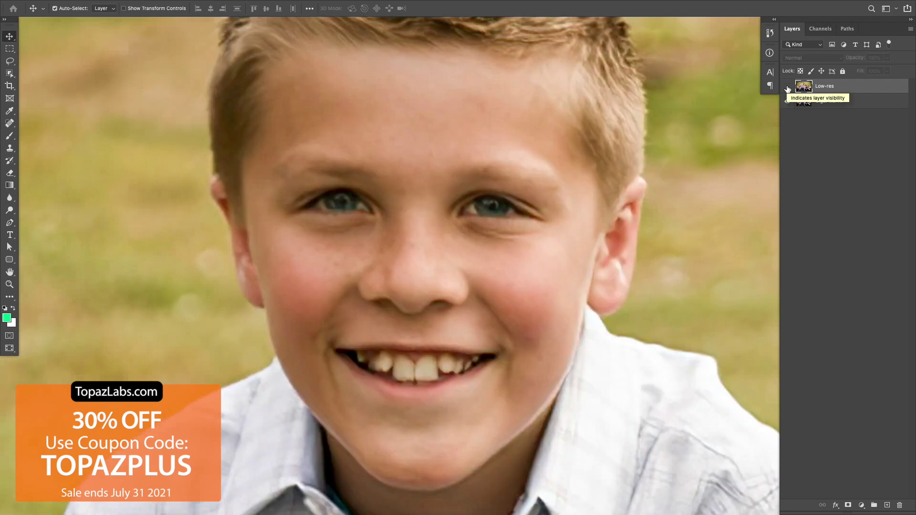
pyautogui.click(788, 88)
pyautogui.moveTo(692, 254); pyautogui.dragTo(675, 245)
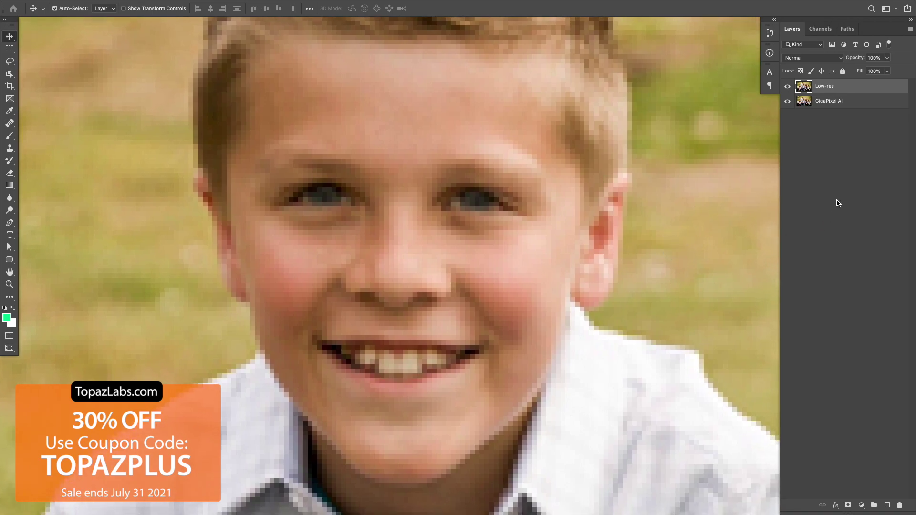
pyautogui.click(787, 88)
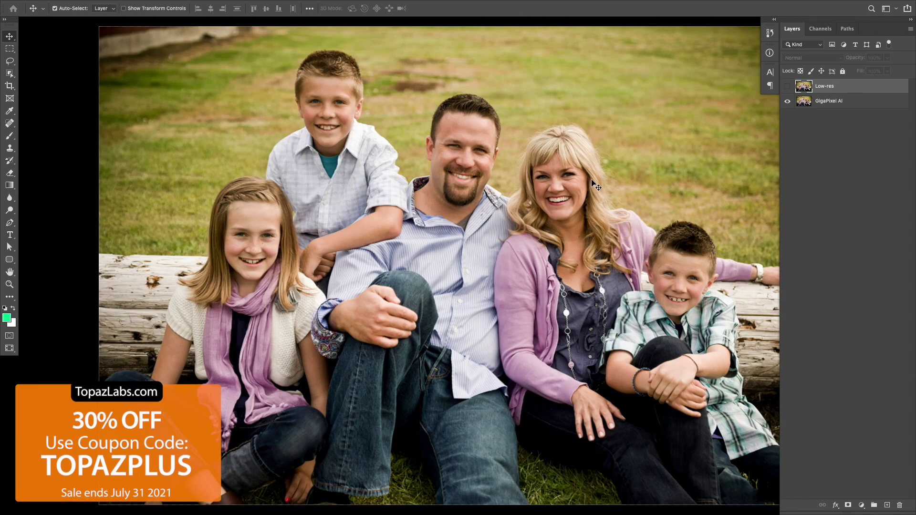
# - Close family_compare.psd without saving, and open House_low.jpg from the GigaPixel AI folder in Bridge
pyautogui.press('super+w')
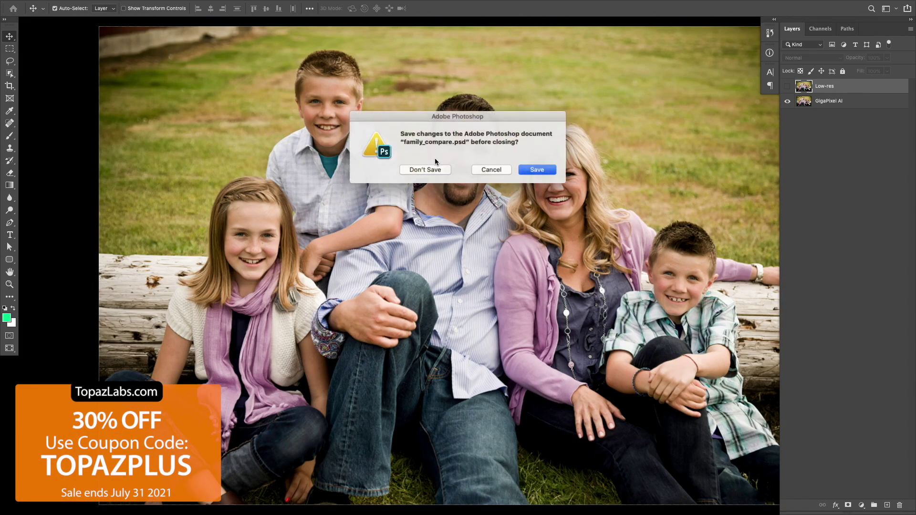
pyautogui.click(425, 171)
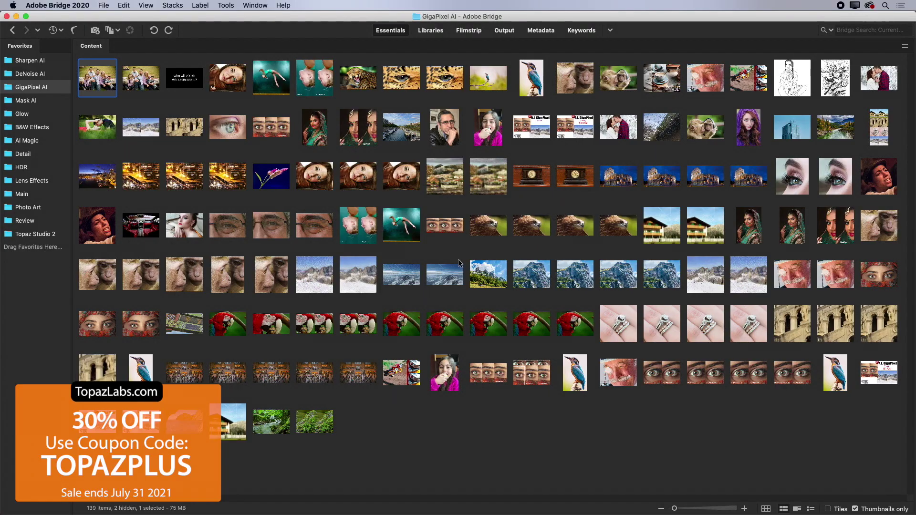
pyautogui.click(231, 428)
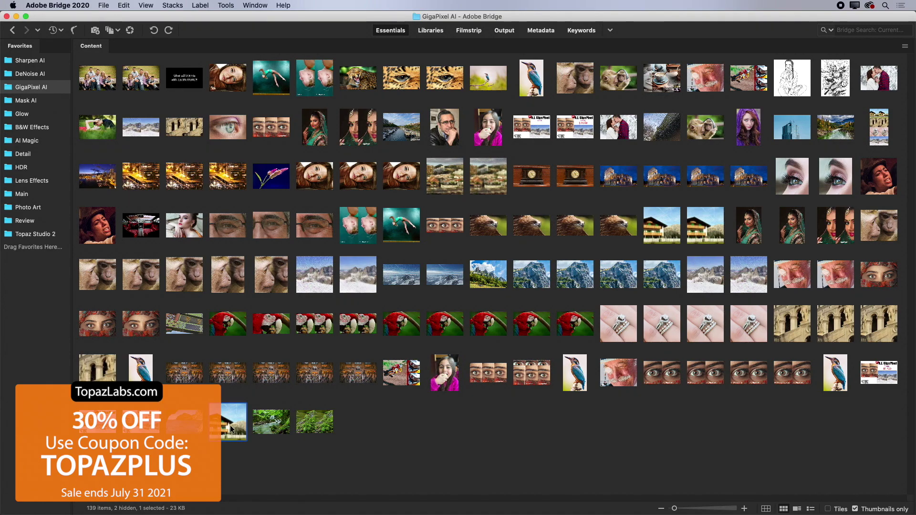
pyautogui.doubleClick(231, 428)
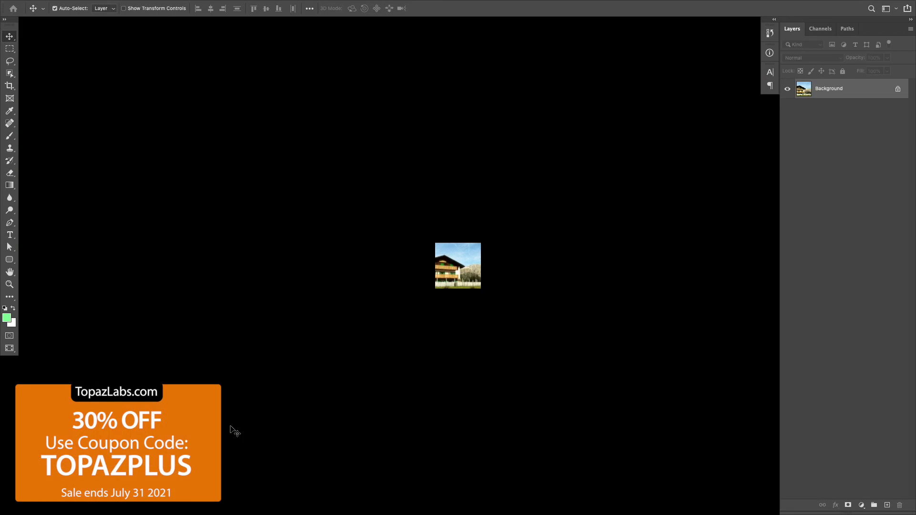
# - Try enlarging the small house image to 600% with Preserve Details 2.0 resampling
pyautogui.press('super+equal')
pyautogui.press('super+equal')
pyautogui.press('super+equal')
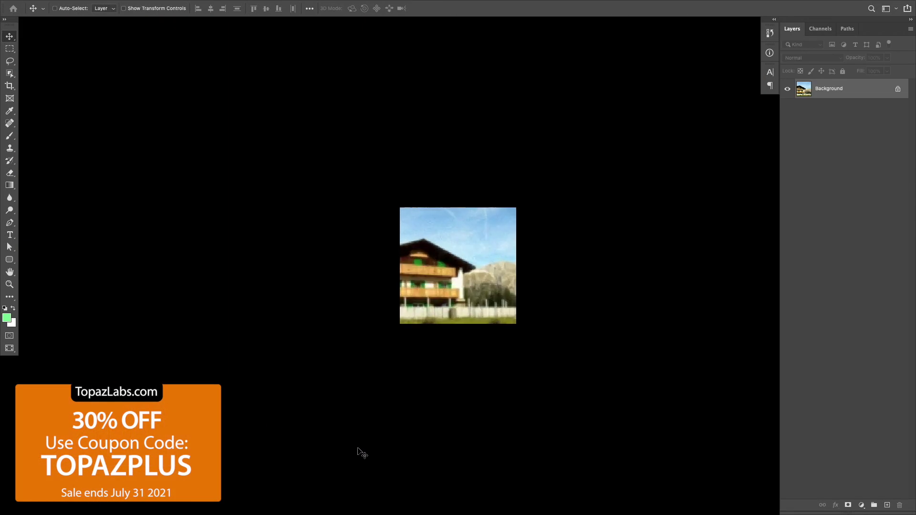
pyautogui.press('super+alt+i')
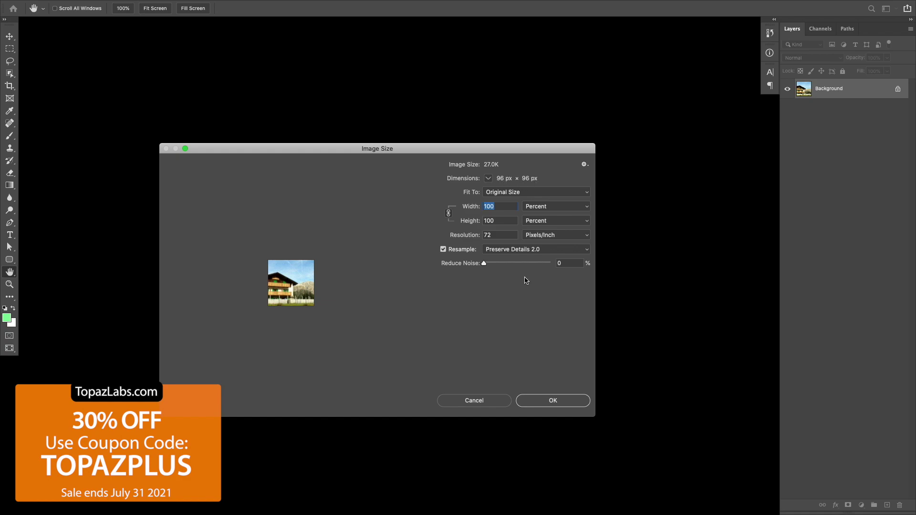
pyautogui.click(509, 250)
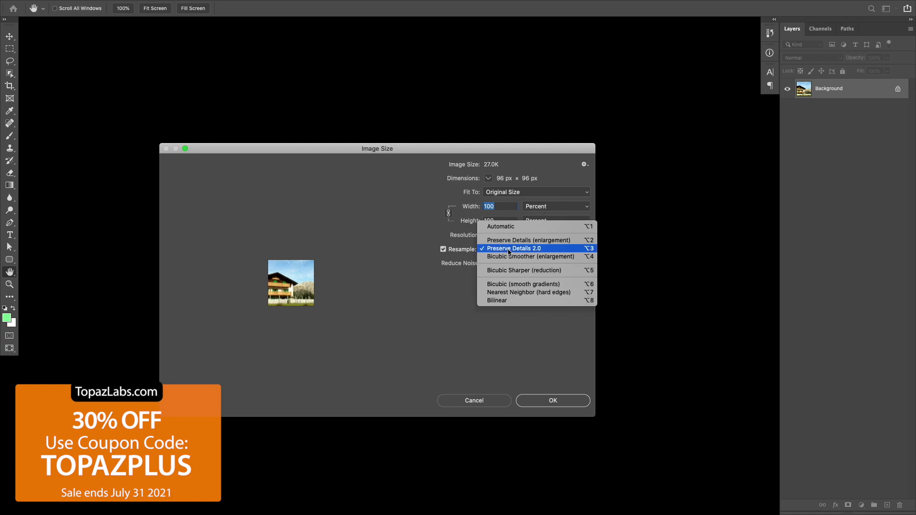
pyautogui.click(541, 251)
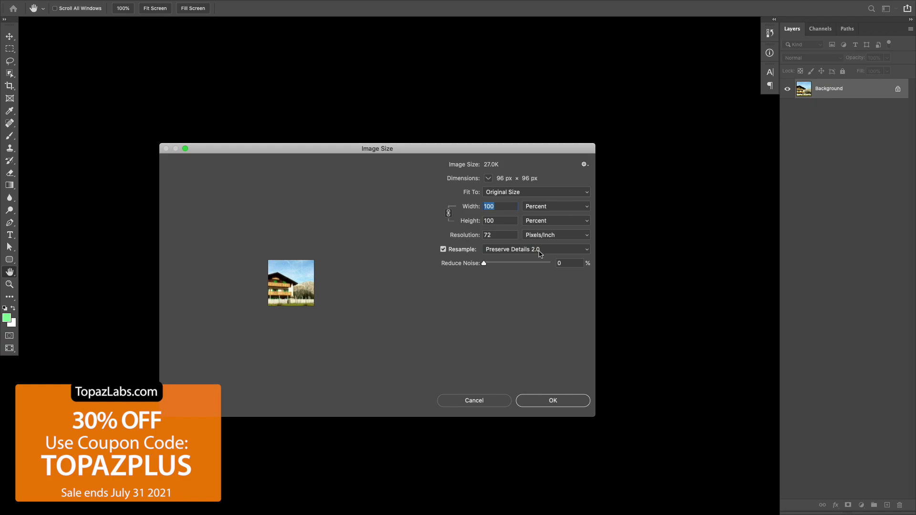
pyautogui.write('600')
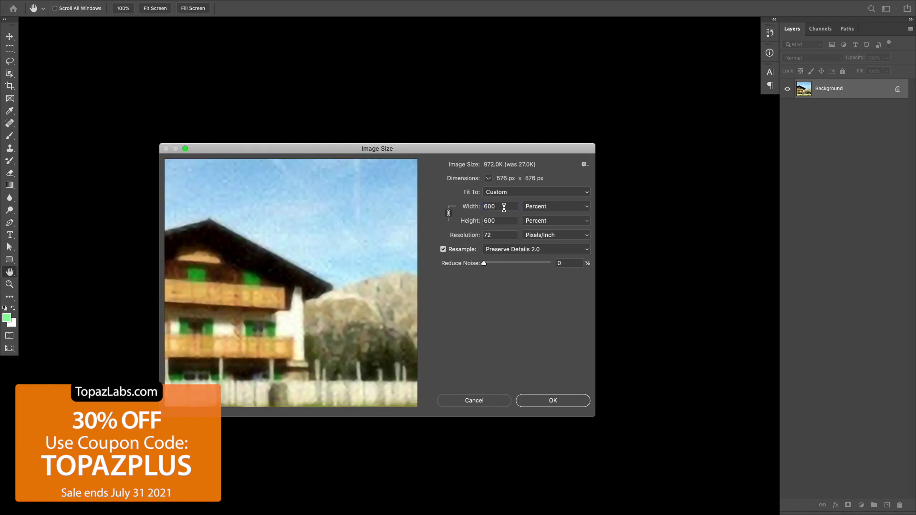
pyautogui.click(554, 402)
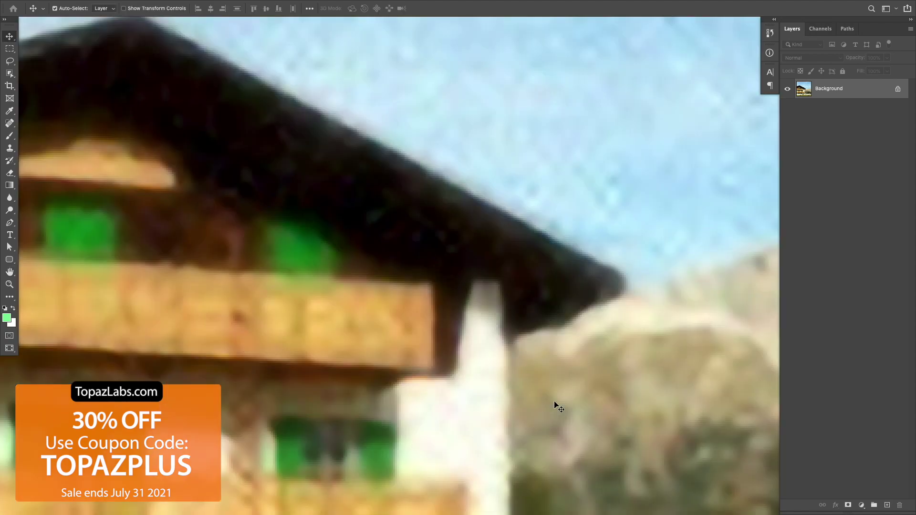
# - Compare the enlarged house image with the original at 100%, and undo the enlargement
pyautogui.press('super+1')
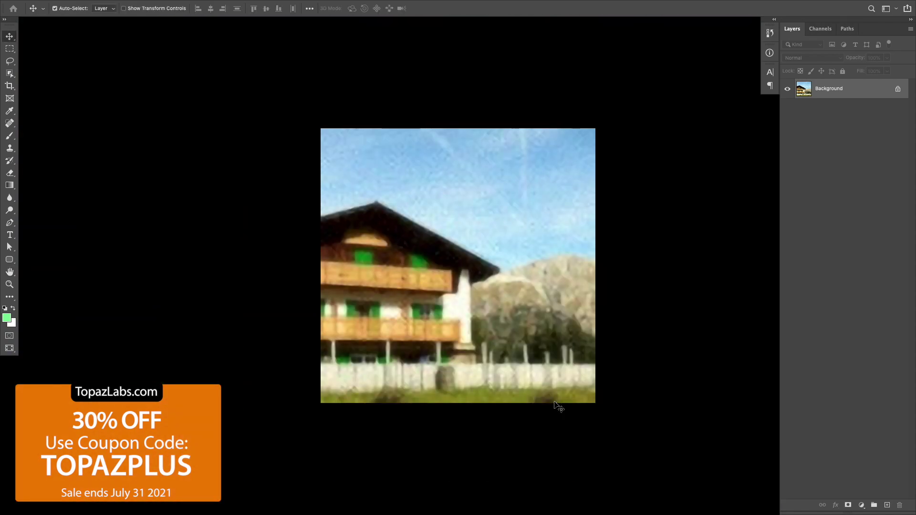
pyautogui.hscroll(2, 511, 375)
pyautogui.press('super+minus')
pyautogui.press('super+minus')
pyautogui.press('super+minus')
pyautogui.press('super+minus')
pyautogui.press('super+minus')
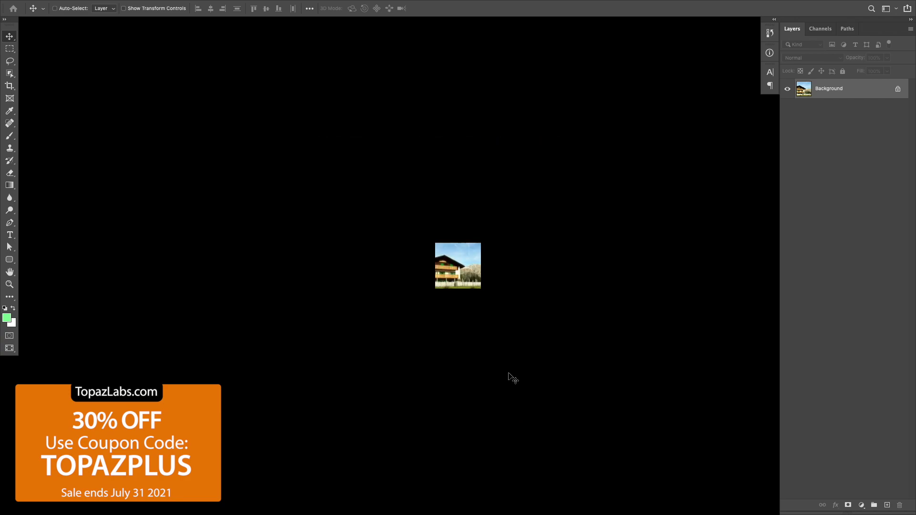
pyautogui.press('super+1')
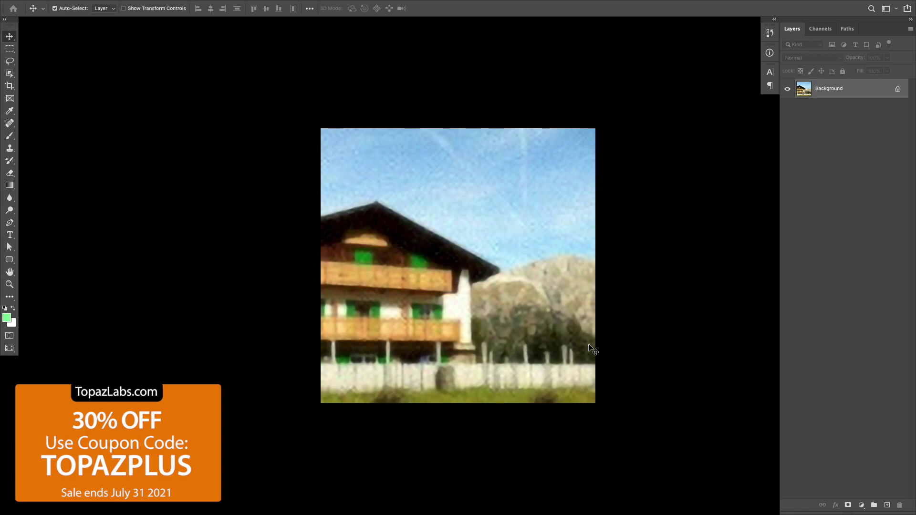
pyautogui.press('super+minus')
pyautogui.press('super+minus')
pyautogui.press('super+minus')
pyautogui.press('super+minus')
pyautogui.press('super+minus')
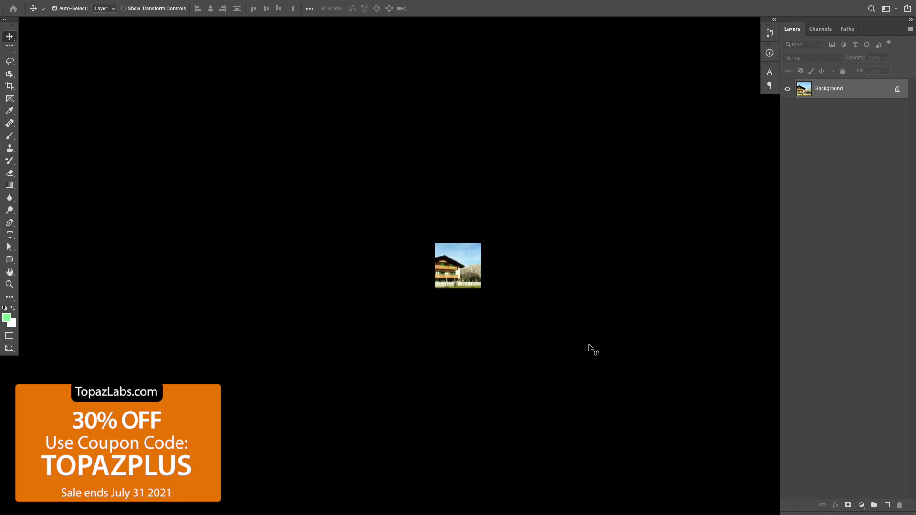
# - Return to standard screen mode and send the original house image to Topaz Gigapixel AI
pyautogui.press('f')
pyautogui.click(76, 5)
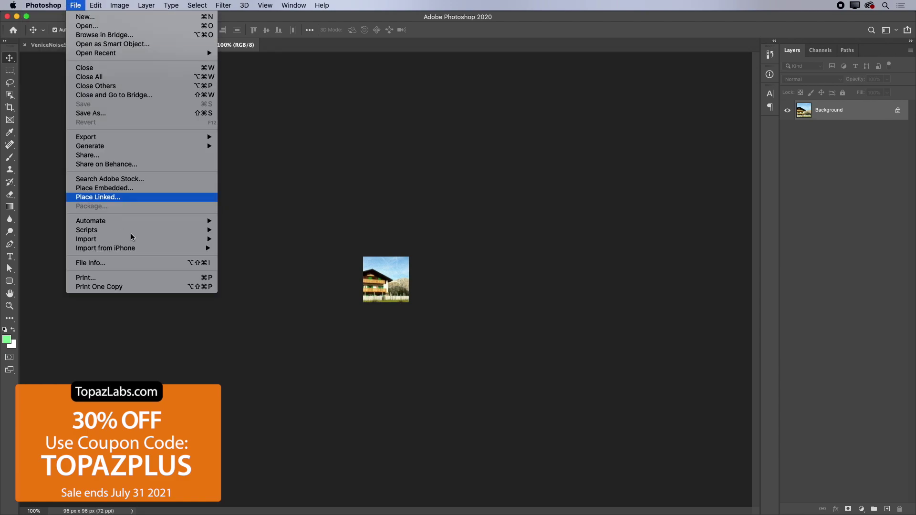
pyautogui.moveTo(133, 222)
pyautogui.click(257, 269)
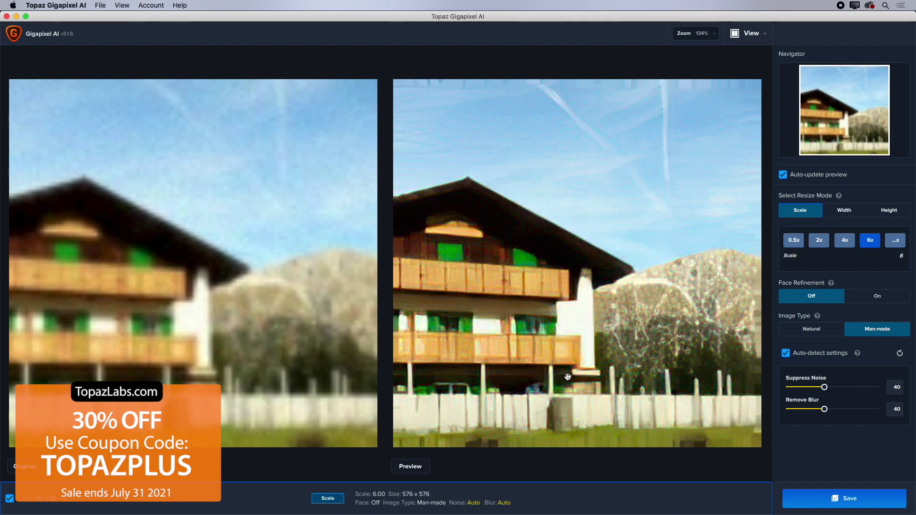
# - Set the image type to Natural and Suppress Noise to 35, and save the 6x enlargement back to Photoshop
pyautogui.click(818, 333)
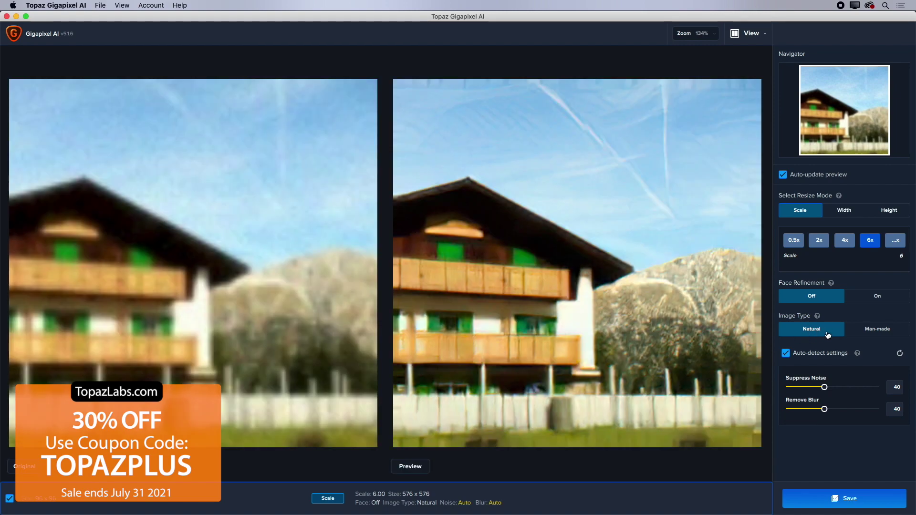
pyautogui.click(875, 332)
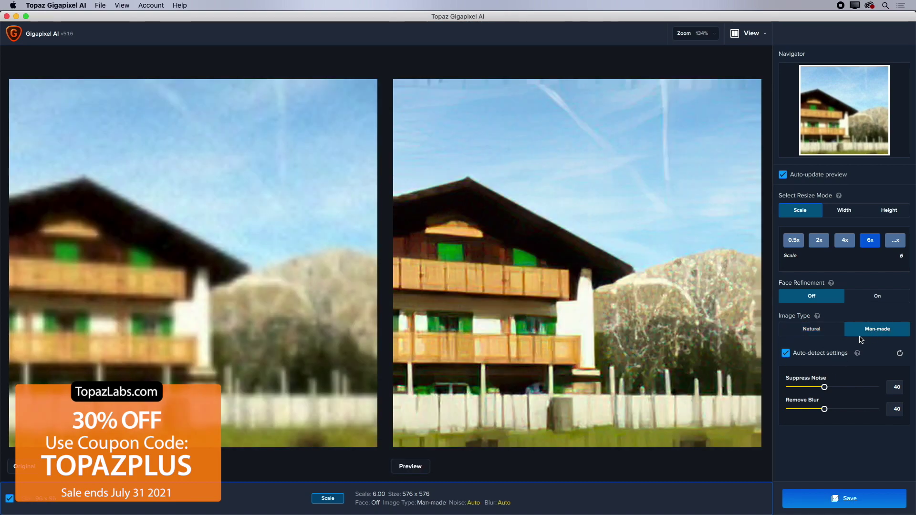
pyautogui.click(833, 334)
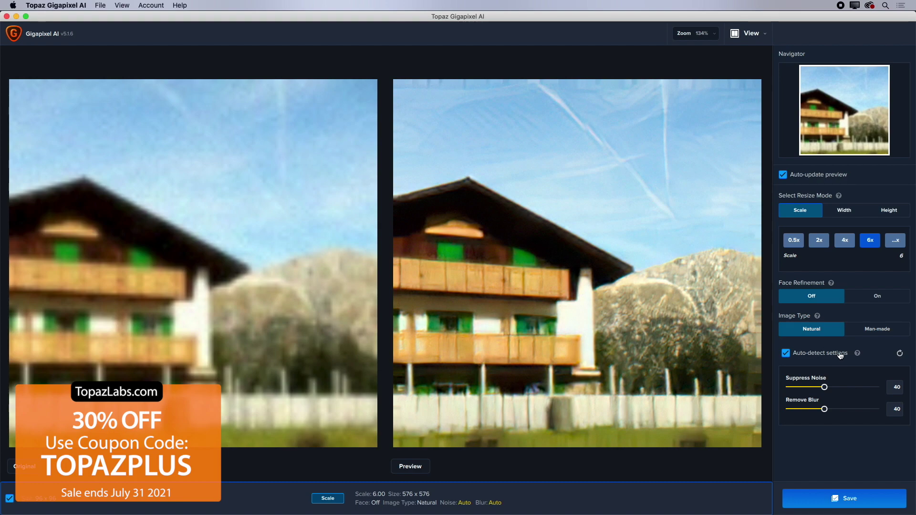
pyautogui.moveTo(825, 389)
pyautogui.mouseDown()
pyautogui.moveTo(798, 387)
pyautogui.moveTo(821, 387)
pyautogui.mouseUp()
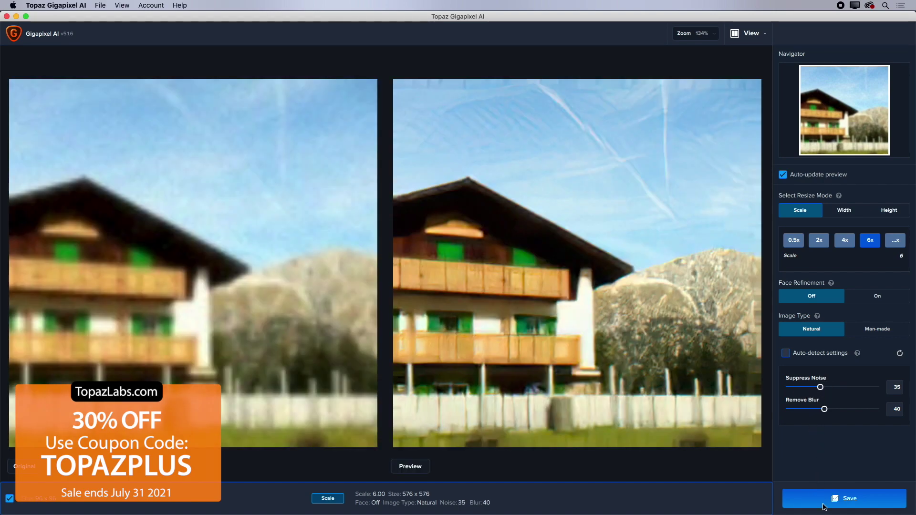
pyautogui.click(829, 505)
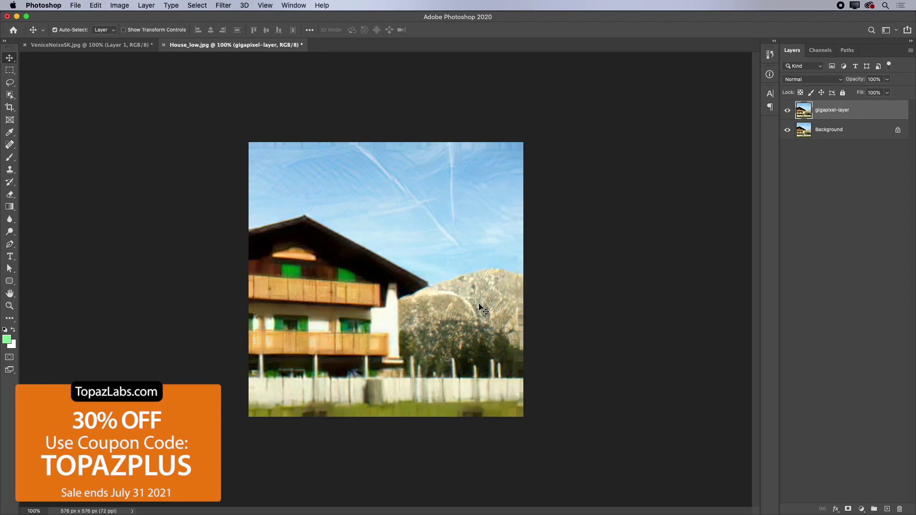
# - Compare the gigapixel-layer with the Background at 200% by toggling its visibility, and return to 100%
pyautogui.keyDown('super'); pyautogui.click(450, 324); pyautogui.keyUp('super')
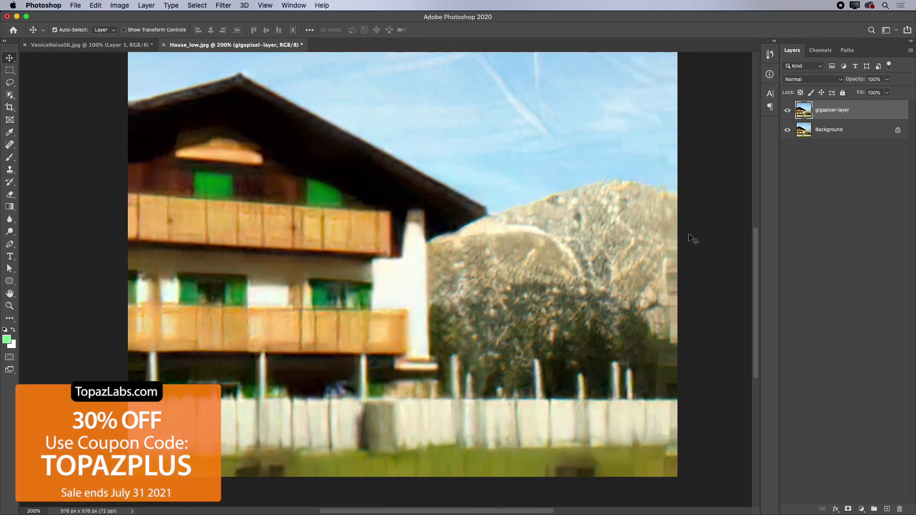
pyautogui.click(788, 112)
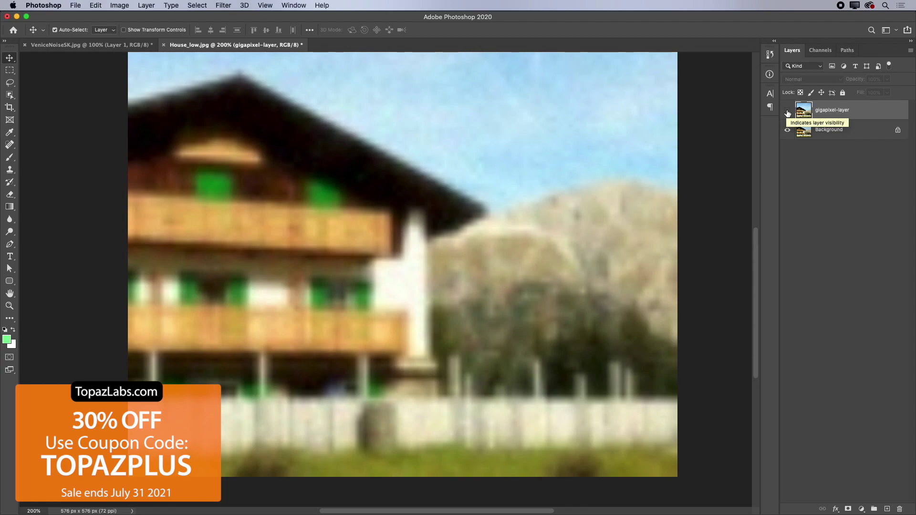
pyautogui.click(788, 111)
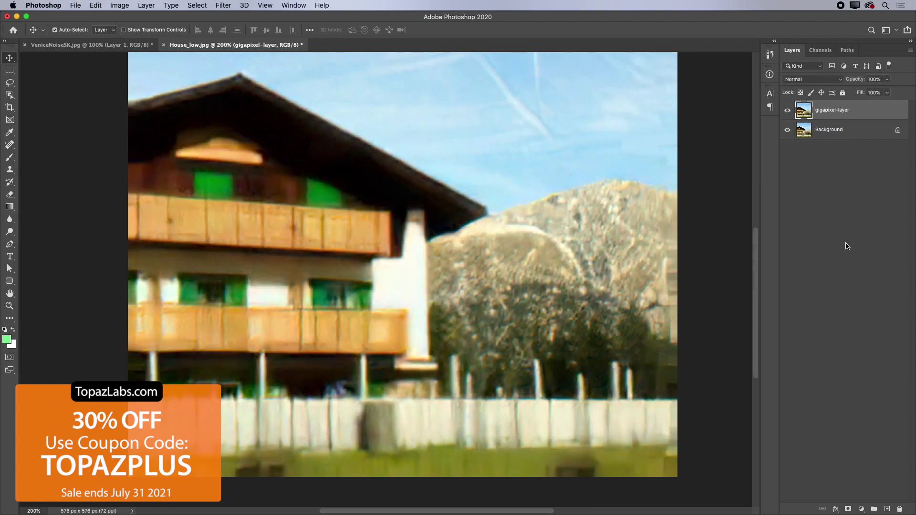
pyautogui.press('super+minus')
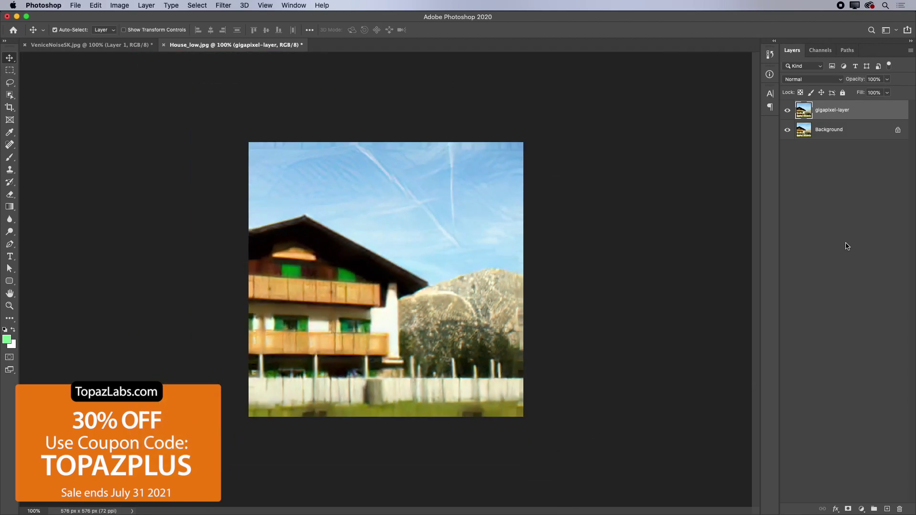
# - Switch to Adobe Bridge and preview the colorful painted dog portrait from the Topaz Studio 2 folder in full screen
pyautogui.press('super+Tab')
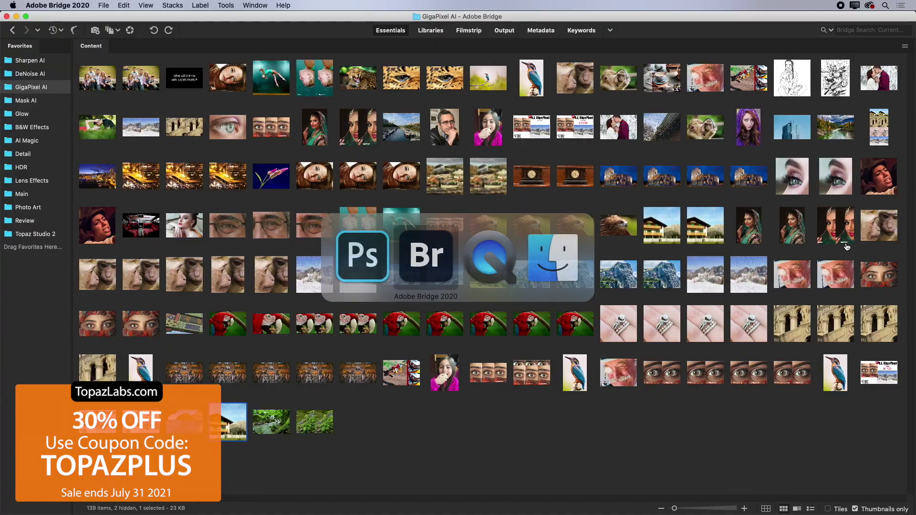
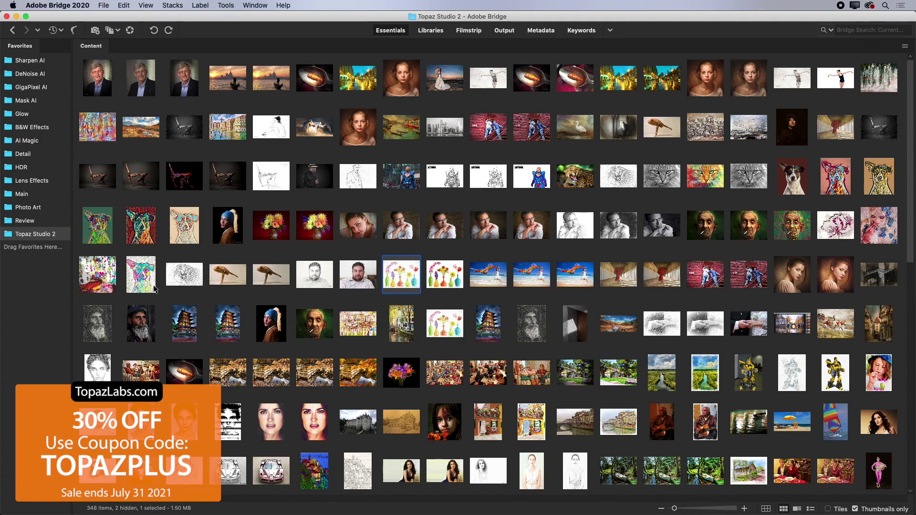
pyautogui.click(827, 193)
pyautogui.press('space')
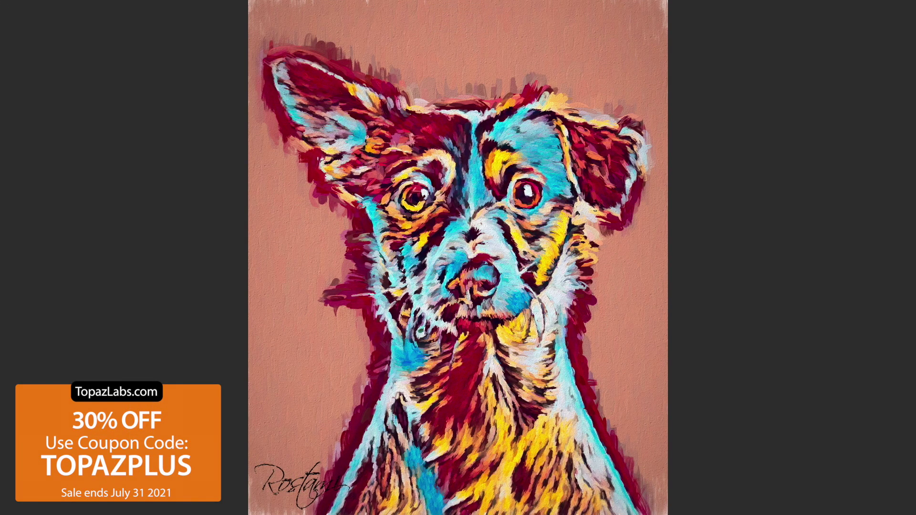
# - Inspect the painted dog portrait up close, compare it with the original dog photo, and leave the full-screen preview
pyautogui.click(499, 225)
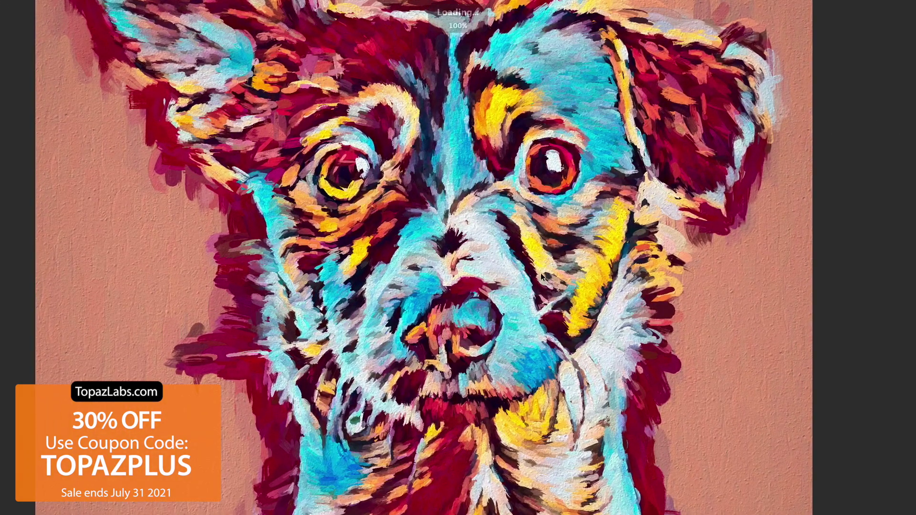
pyautogui.click(525, 259)
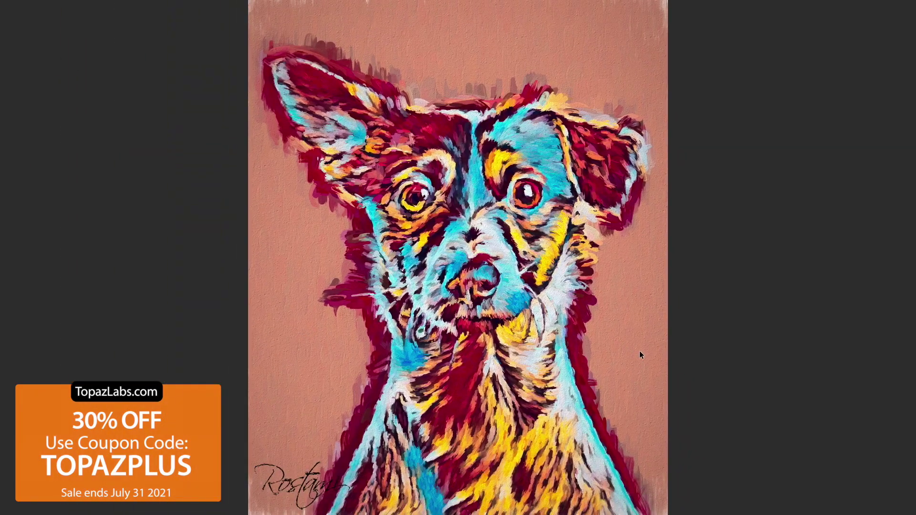
pyautogui.press('Right')
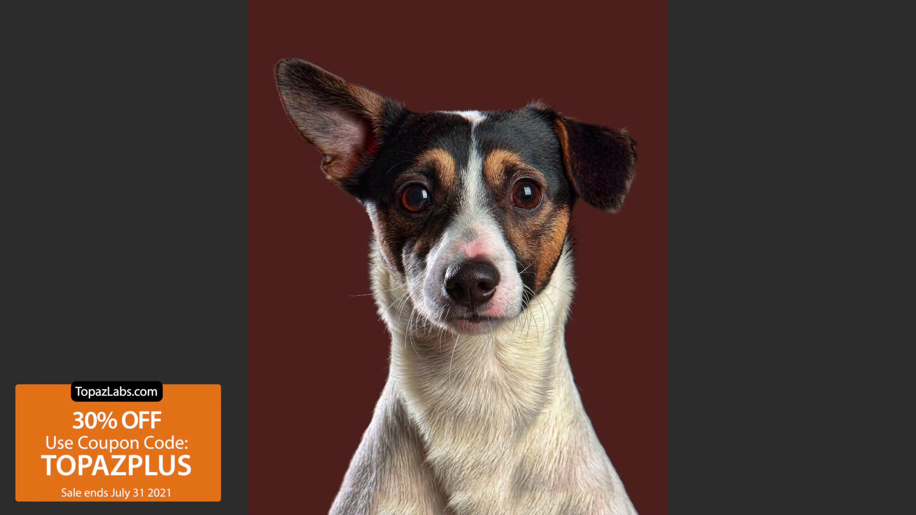
pyautogui.press('space')
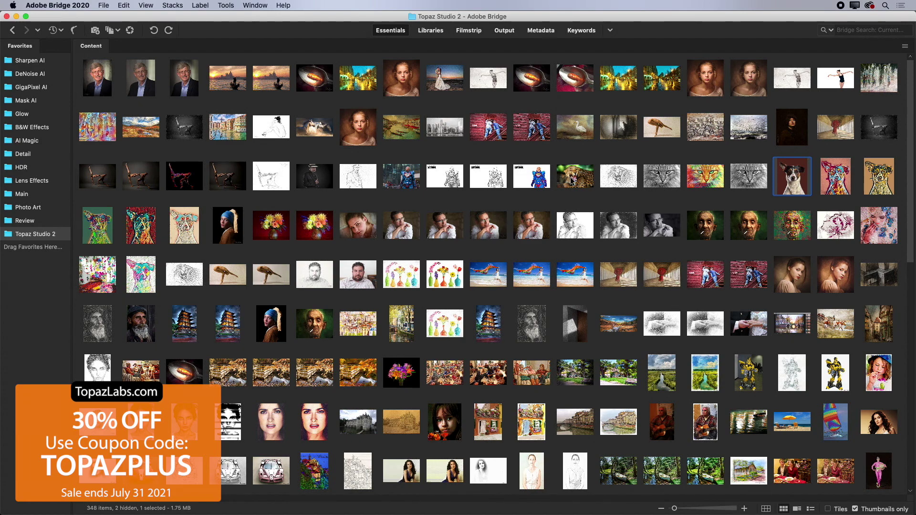
# - Open cheetah_small.jpg from the Topaz Studio 2 folder in Photoshop and send it to the Topaz Studio 2 plugin
pyautogui.moveTo(575, 178); pyautogui.dragTo(212, 489)
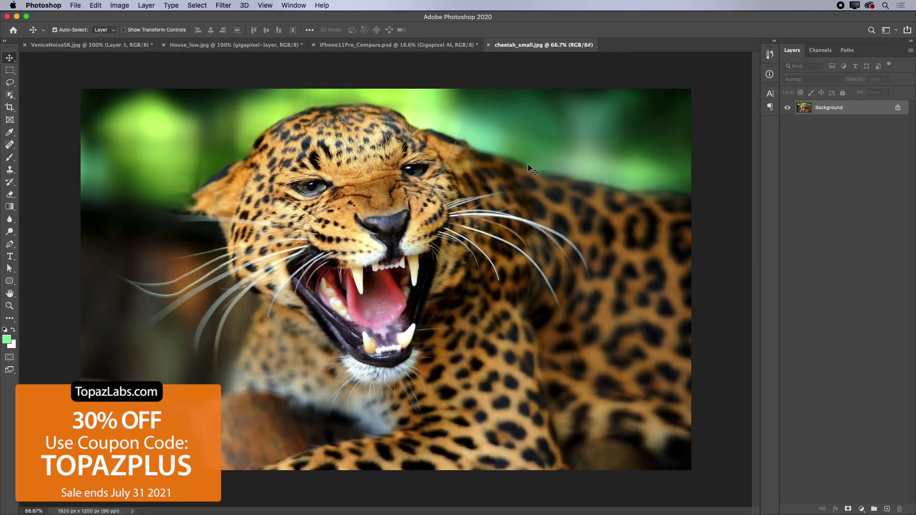
pyautogui.click(224, 5)
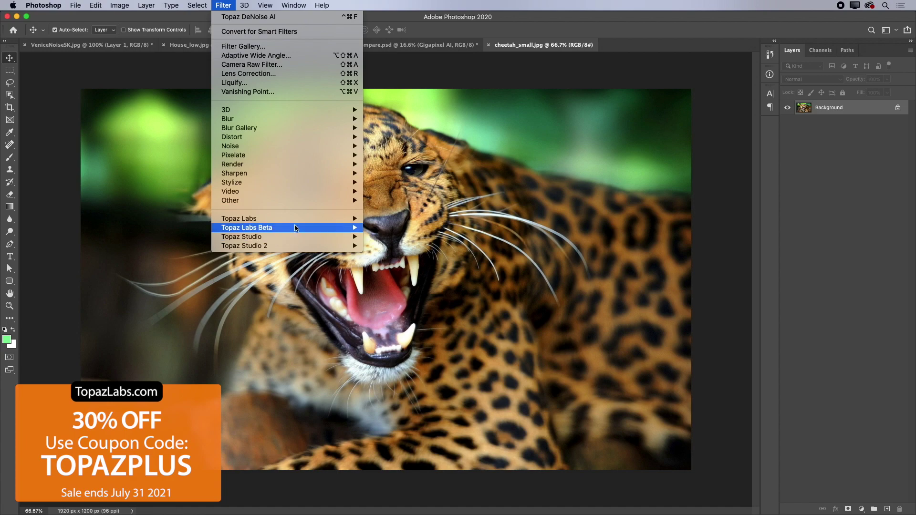
pyautogui.moveTo(295, 220)
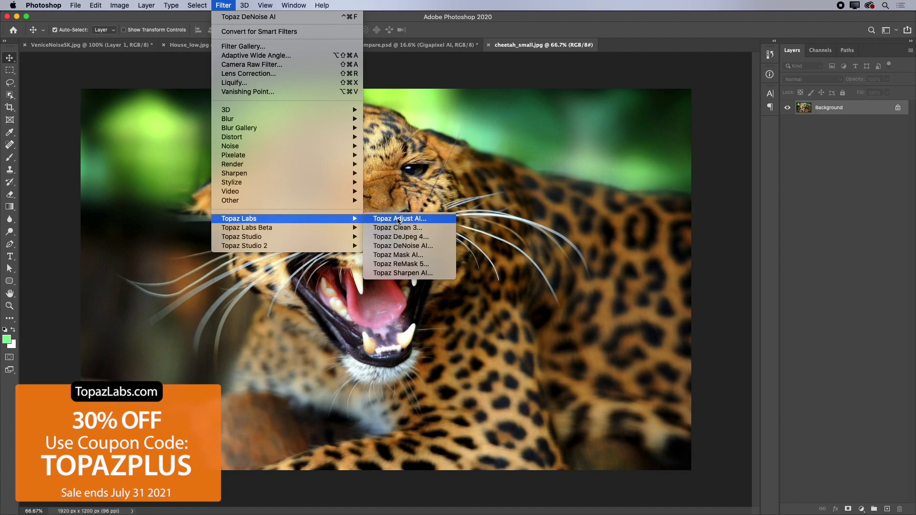
pyautogui.moveTo(310, 246)
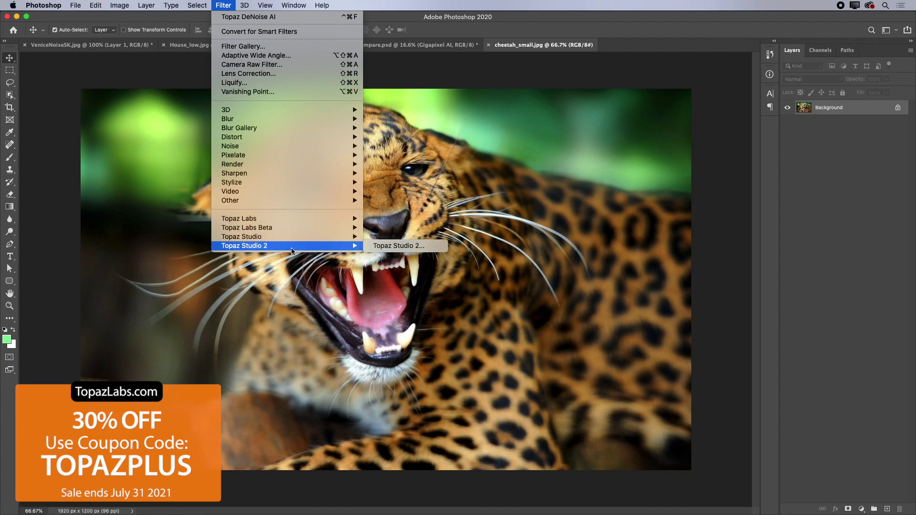
pyautogui.click(399, 248)
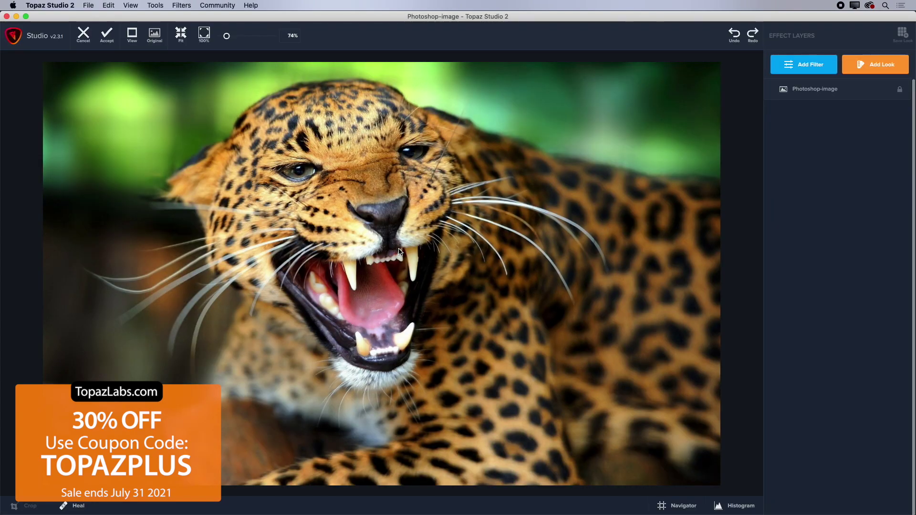
# - Add an AI ReMix filter to the big-cat photo and set its Style Strength to High
pyautogui.click(811, 65)
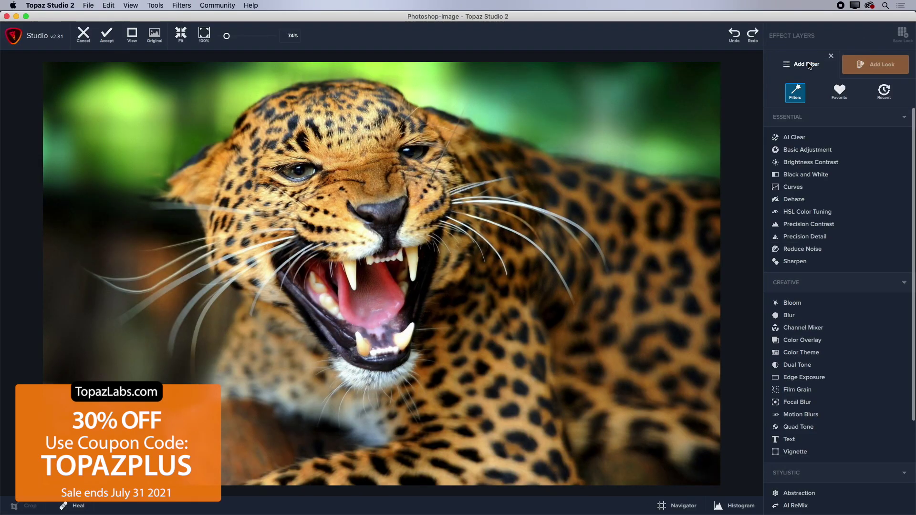
pyautogui.scroll(-3, 800, 362)
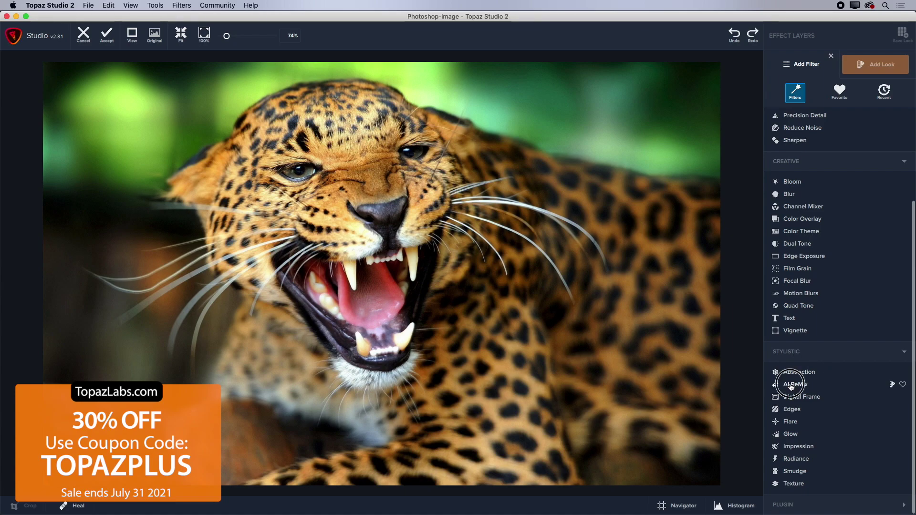
pyautogui.click(793, 382)
pyautogui.click(821, 298)
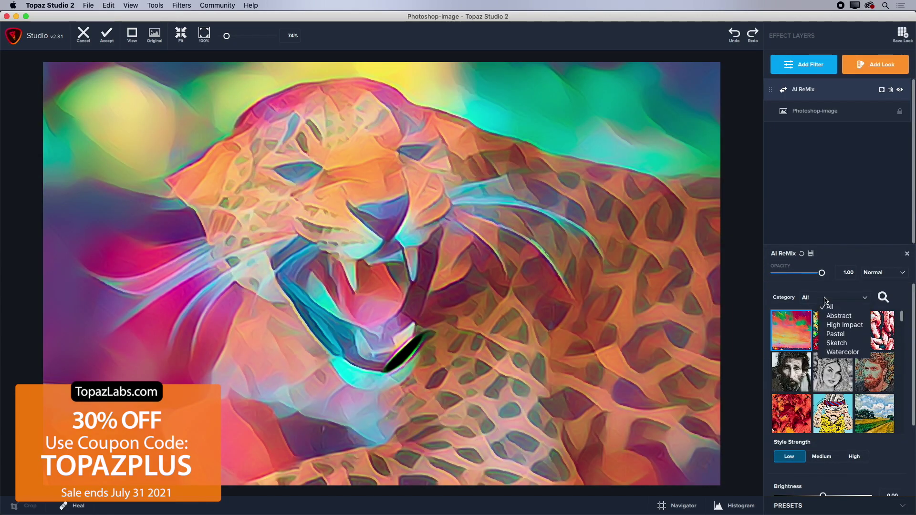
pyautogui.click(831, 317)
pyautogui.click(854, 458)
pyautogui.scroll(-5, 805, 370)
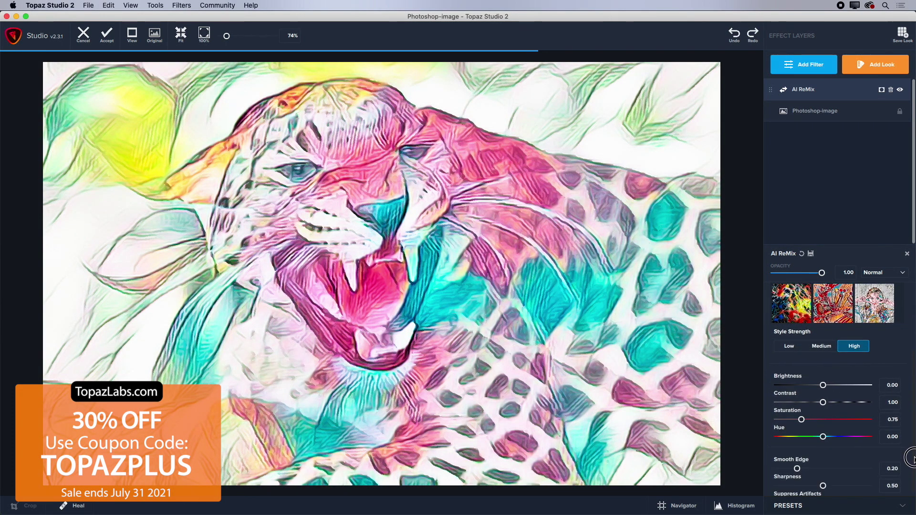
# - Turn the remix into a black-and-white sketch with Saturation 0.00, Brightness 0.47 and Contrast 2.20
pyautogui.moveTo(802, 398); pyautogui.dragTo(763, 400)
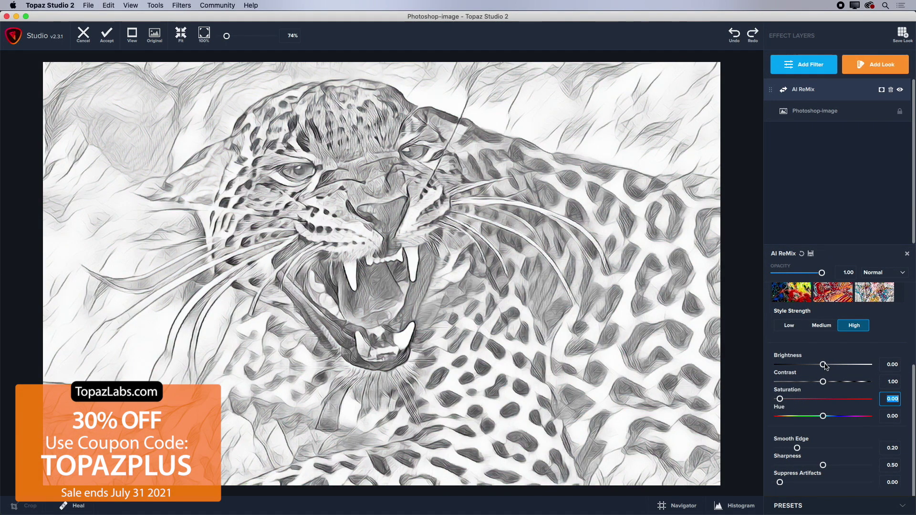
pyautogui.moveTo(826, 366); pyautogui.dragTo(849, 382)
pyautogui.click(842, 366)
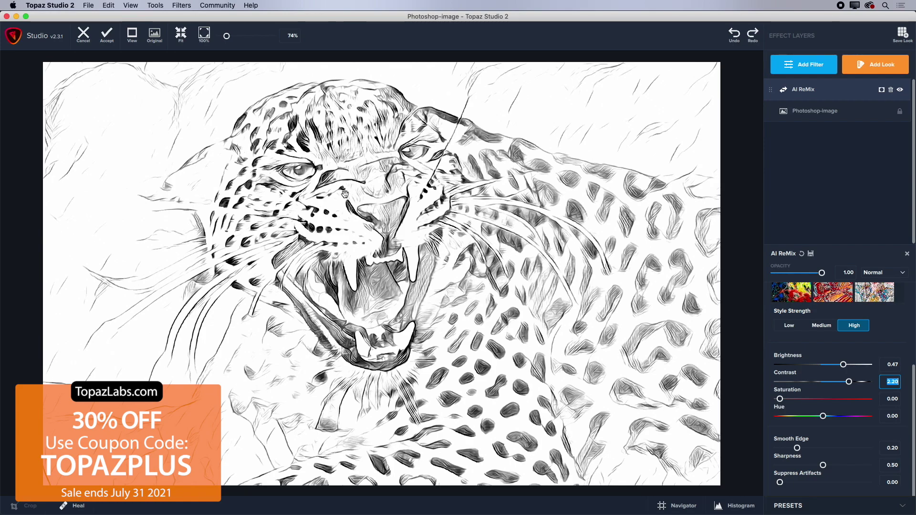
# - Inspect the sketch effect at 100% and cancel out of Topaz Studio 2 without applying it
pyautogui.click(204, 35)
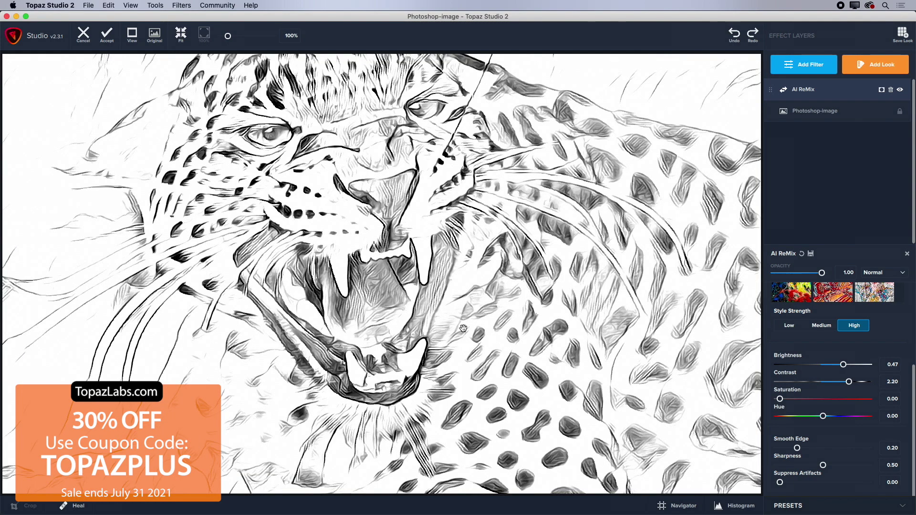
pyautogui.moveTo(526, 311)
pyautogui.mouseDown()
pyautogui.moveTo(552, 351)
pyautogui.moveTo(554, 328)
pyautogui.mouseUp()
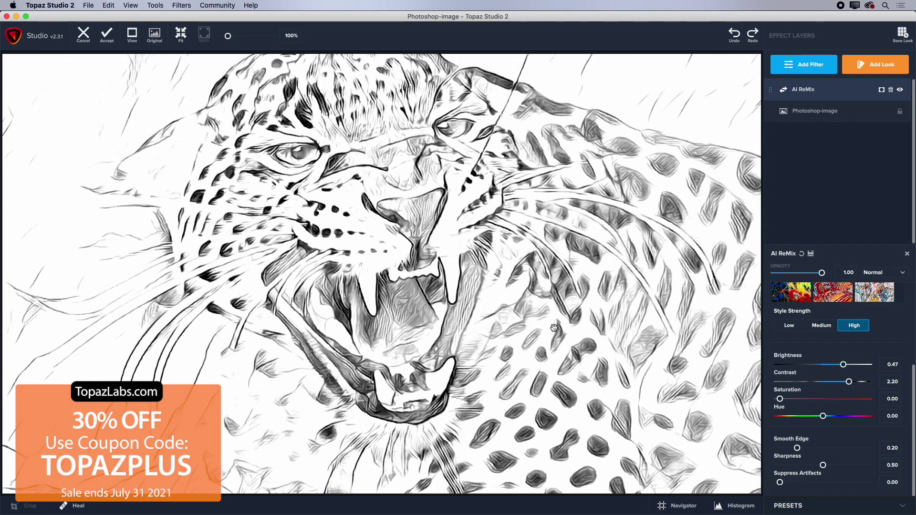
pyautogui.click(84, 35)
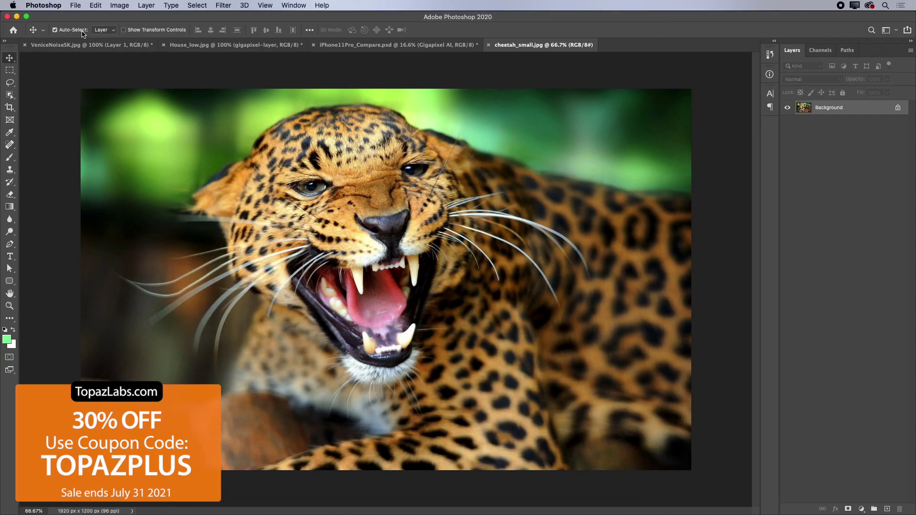
# - Switch to Adobe Bridge and open Misty Woods.tif from the AI Magic folder in Photoshop
pyautogui.press('super+Tab')
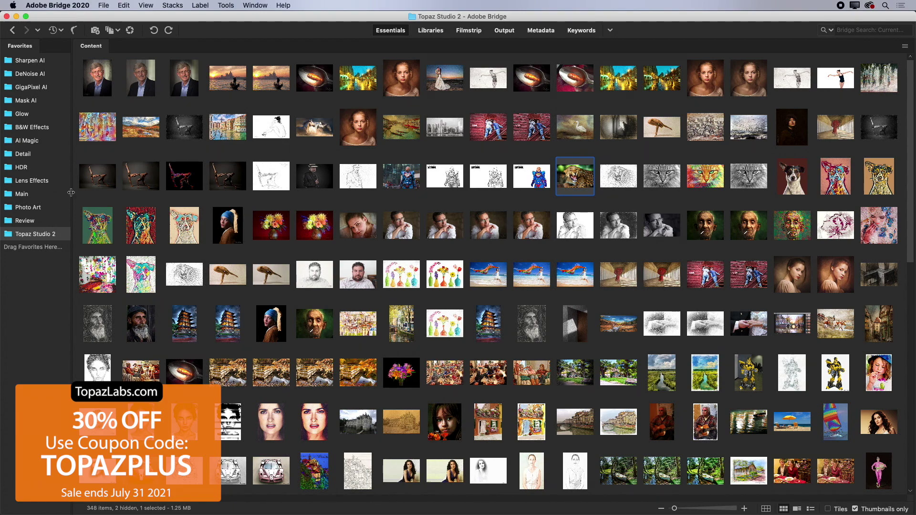
pyautogui.click(14, 141)
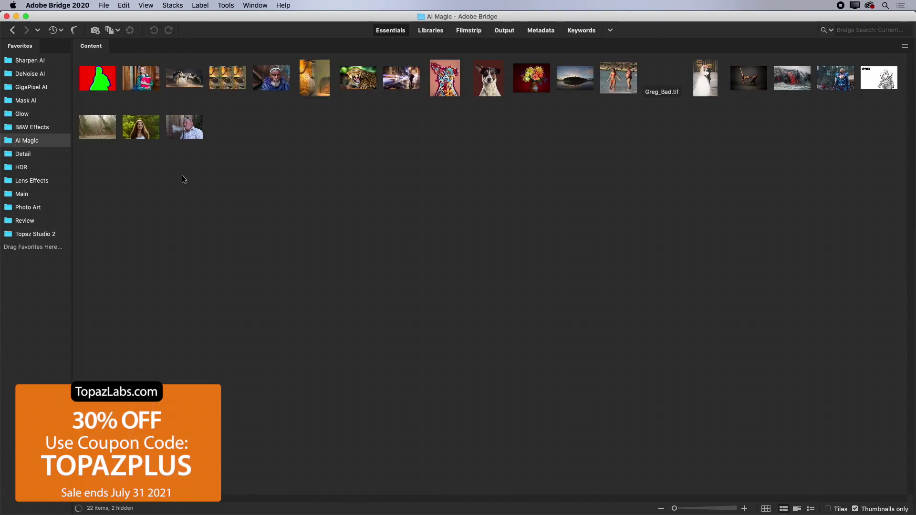
pyautogui.click(98, 127)
pyautogui.moveTo(197, 503)
pyautogui.moveTo(197, 504); pyautogui.dragTo(239, 482)
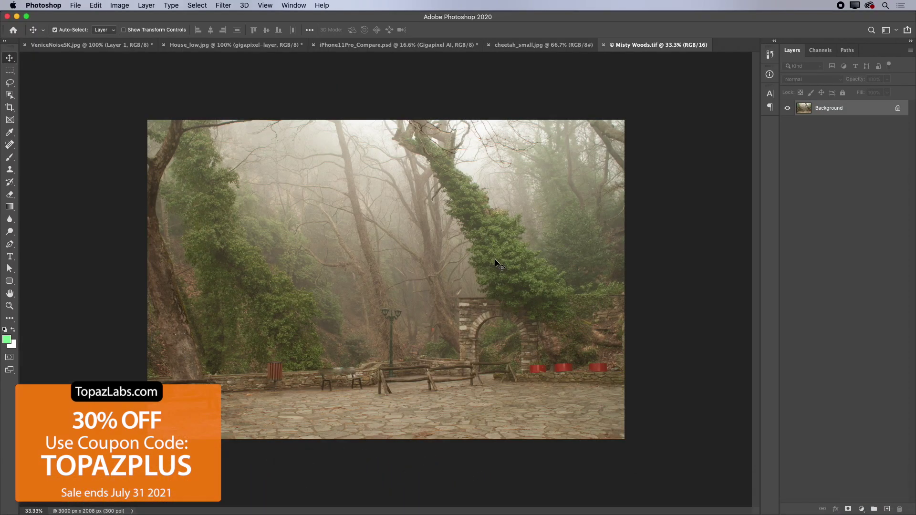
# - Check the misty woods photo at 100%, fit it to the screen, and send it to Topaz Studio 2
pyautogui.press('super+1')
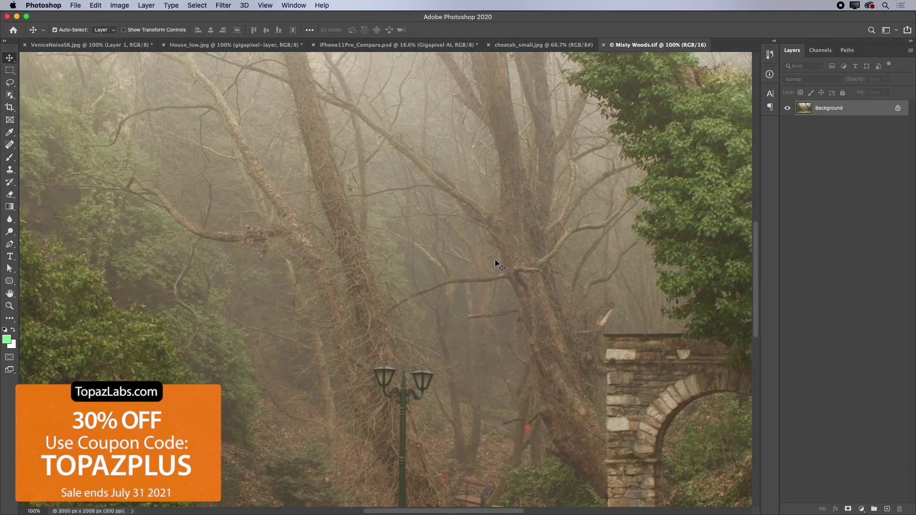
pyautogui.press('super+0')
pyautogui.click(224, 5)
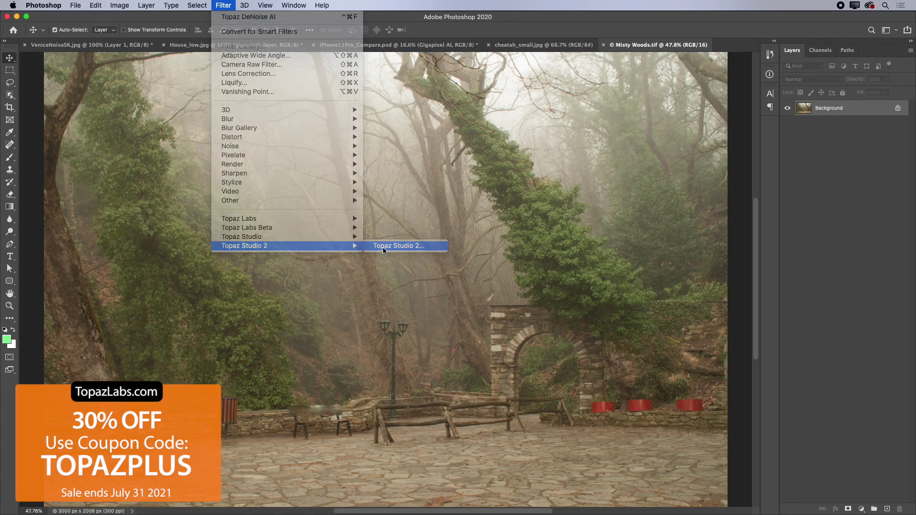
pyautogui.click(384, 247)
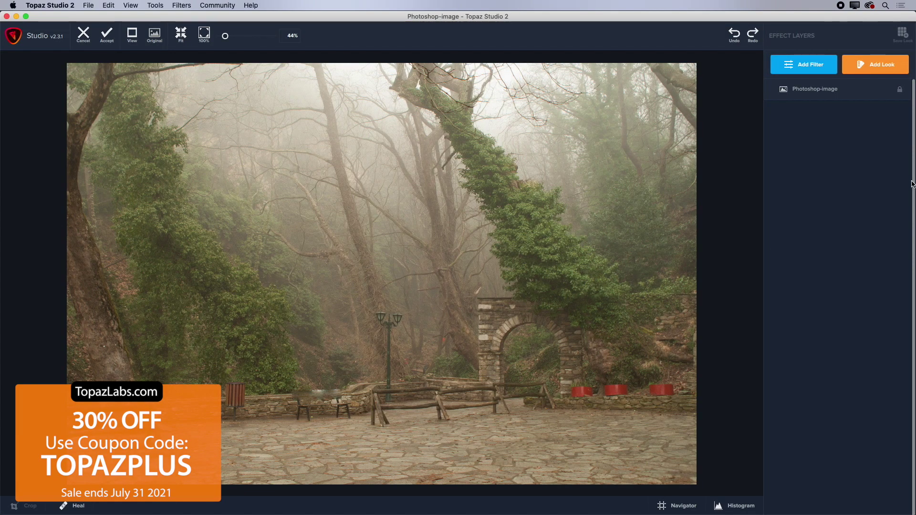
# - Add a Dehaze filter to the woods photo and set its Strength to 1.00
pyautogui.click(801, 64)
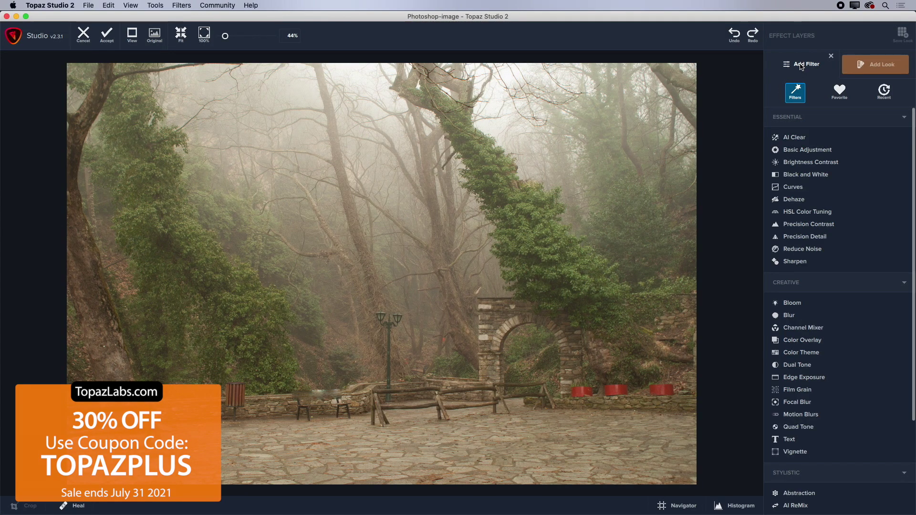
pyautogui.click(793, 200)
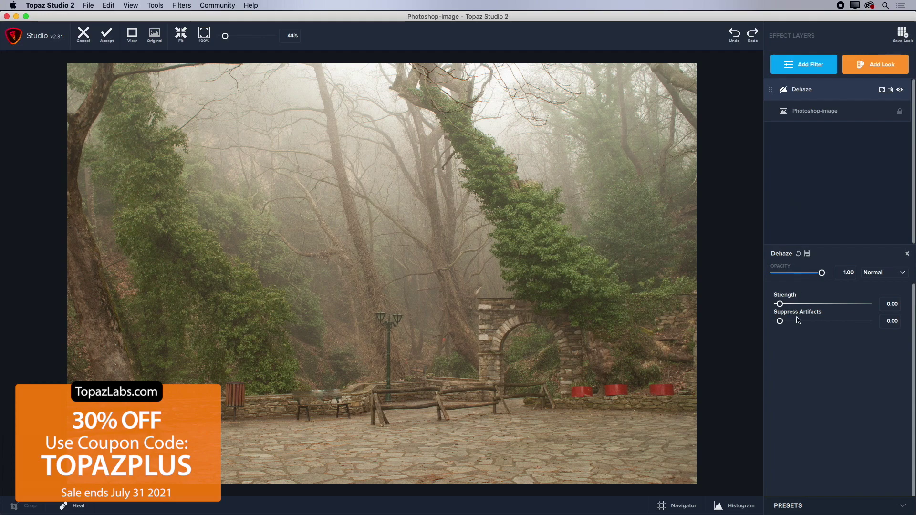
pyautogui.moveTo(780, 304); pyautogui.dragTo(866, 304)
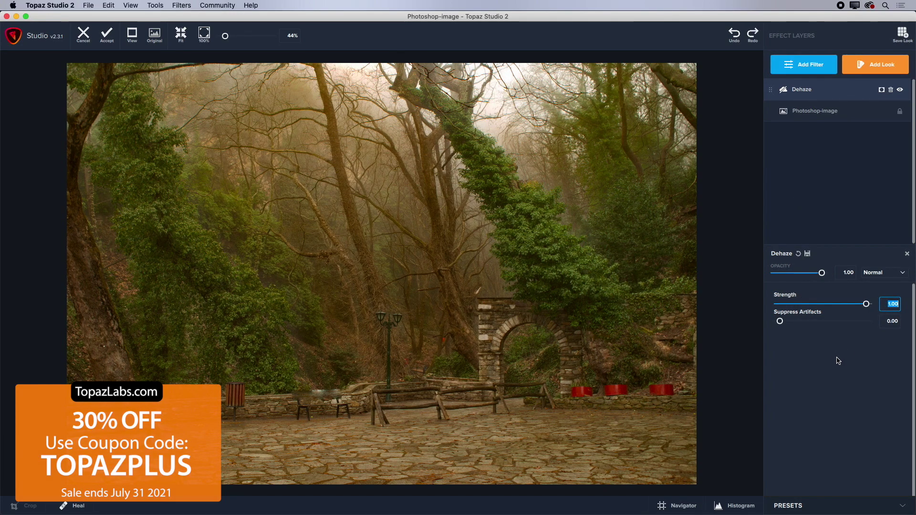
# - Compare the original and dehazed woods side by side at 100%, examining the tree branches and the ivy-covered trunk
pyautogui.click(132, 34)
pyautogui.click(151, 86)
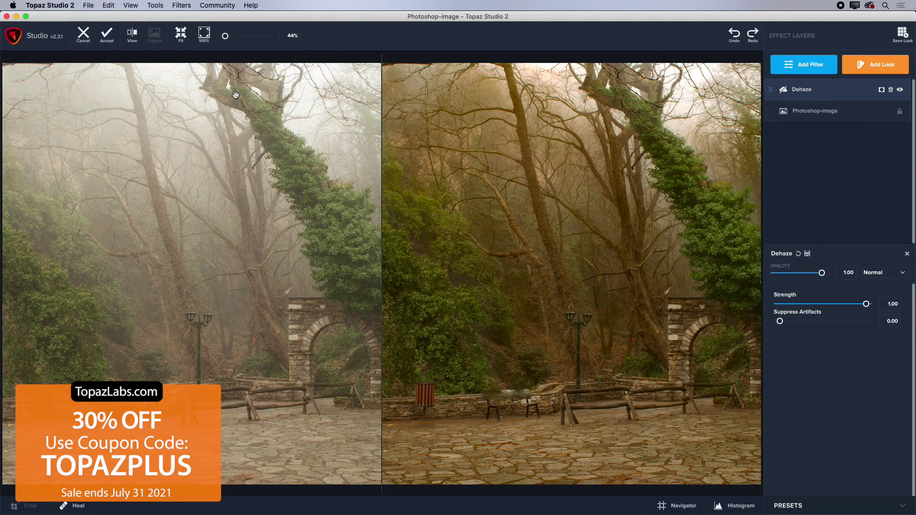
pyautogui.click(205, 34)
pyautogui.moveTo(164, 119); pyautogui.dragTo(297, 407)
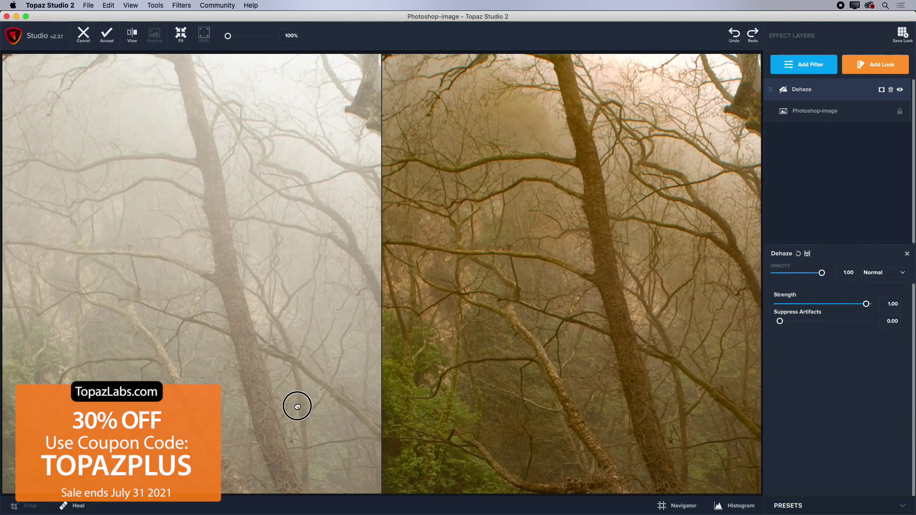
pyautogui.moveTo(143, 158); pyautogui.dragTo(199, 182)
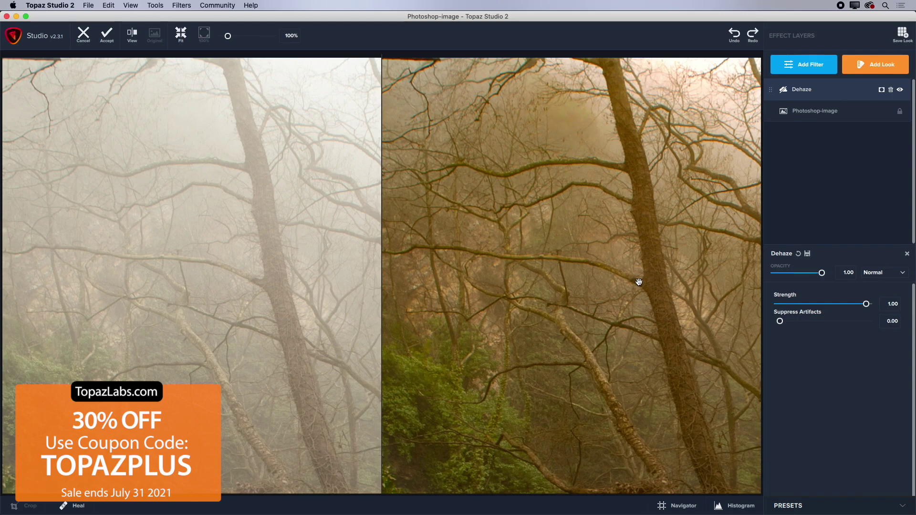
pyautogui.moveTo(716, 210); pyautogui.dragTo(507, 319)
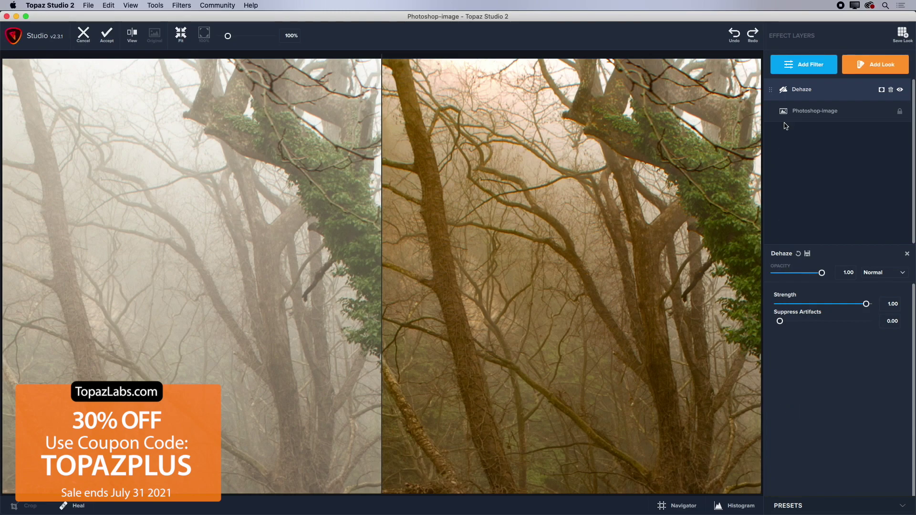
# - Apply the dehaze result to the Photoshop image and compare before and after by undoing and redoing it
pyautogui.click(107, 35)
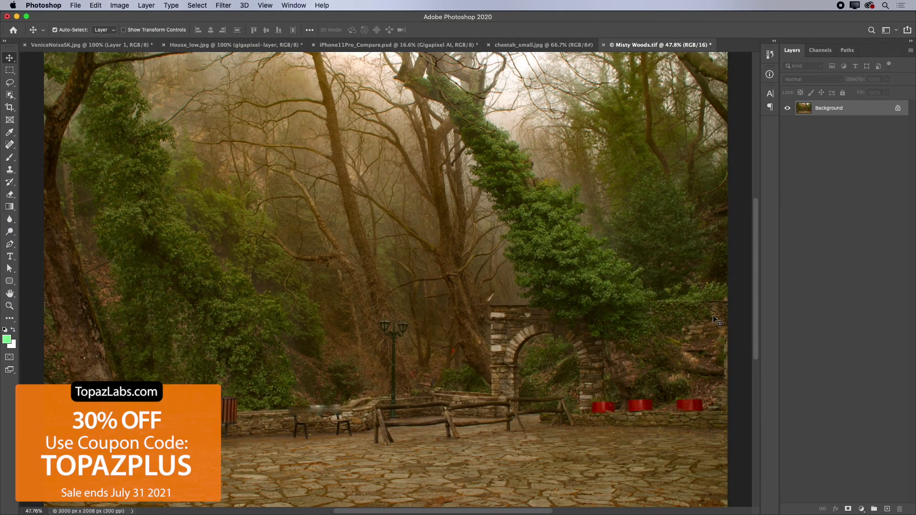
pyautogui.press('super+z')
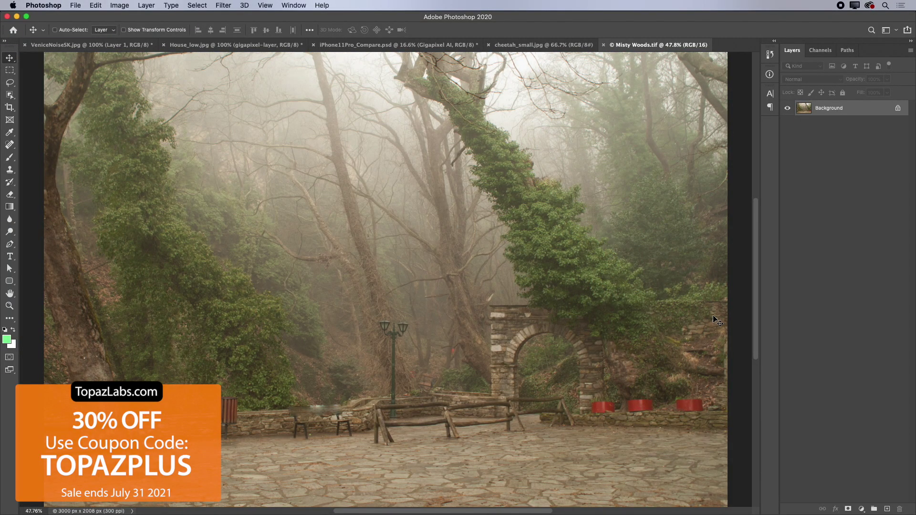
pyautogui.press('super+shift+z')
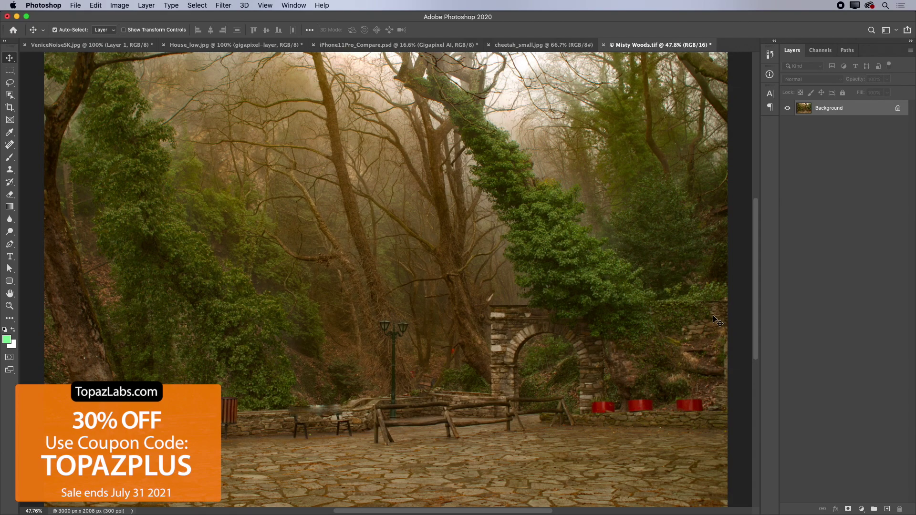
# - Switch to Adobe Bridge, open the Topaz Studio 2 folder, and inspect the painted portrait of the man with glasses at 100%
pyautogui.press('super+Tab')
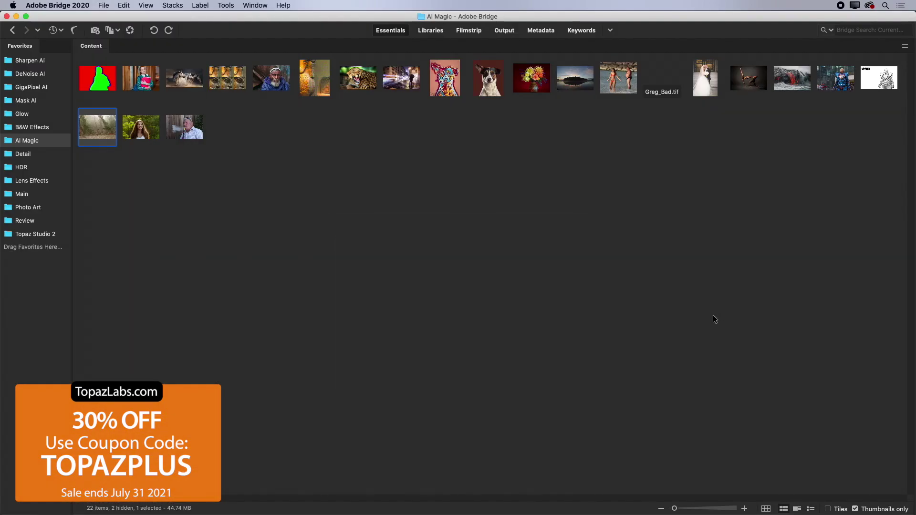
pyautogui.click(18, 235)
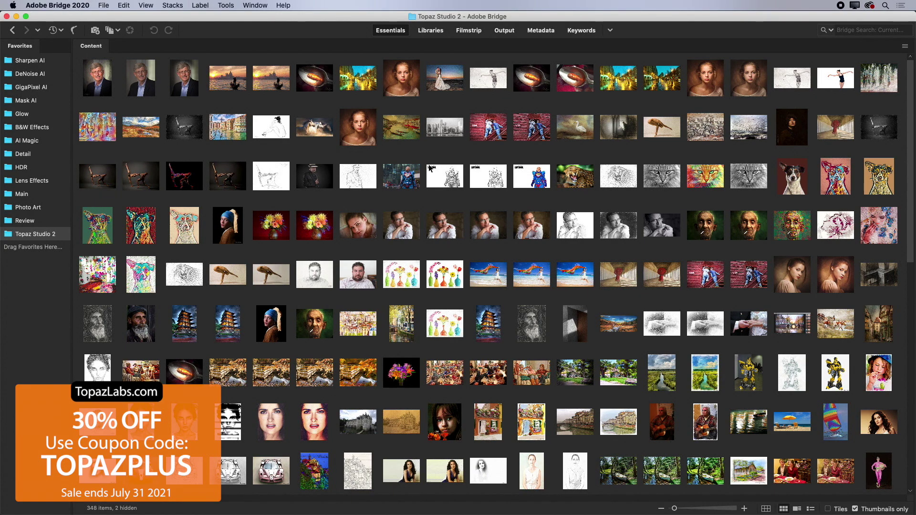
pyautogui.click(126, 91)
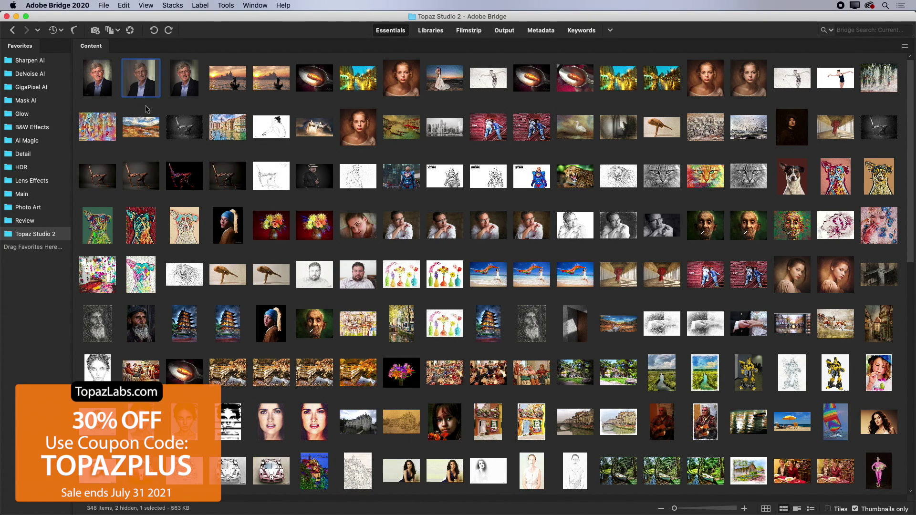
pyautogui.press('space')
pyautogui.press('Right')
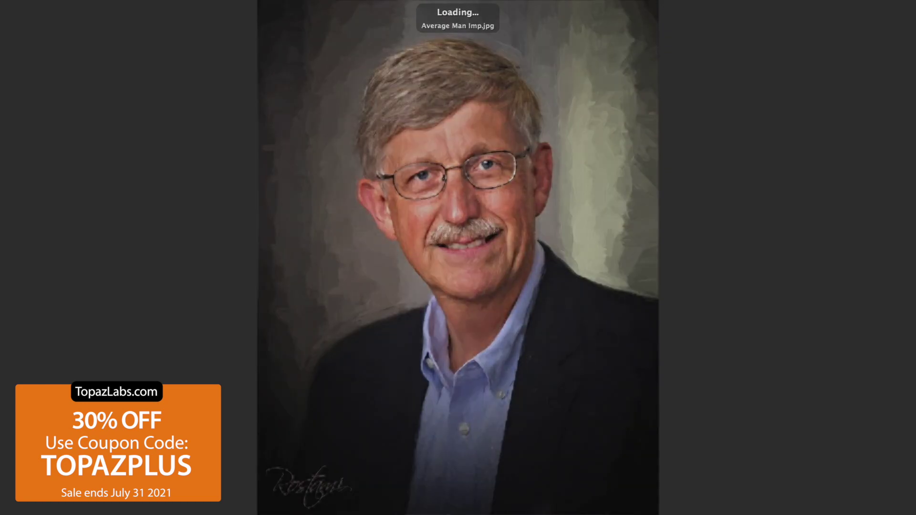
pyautogui.click(445, 208)
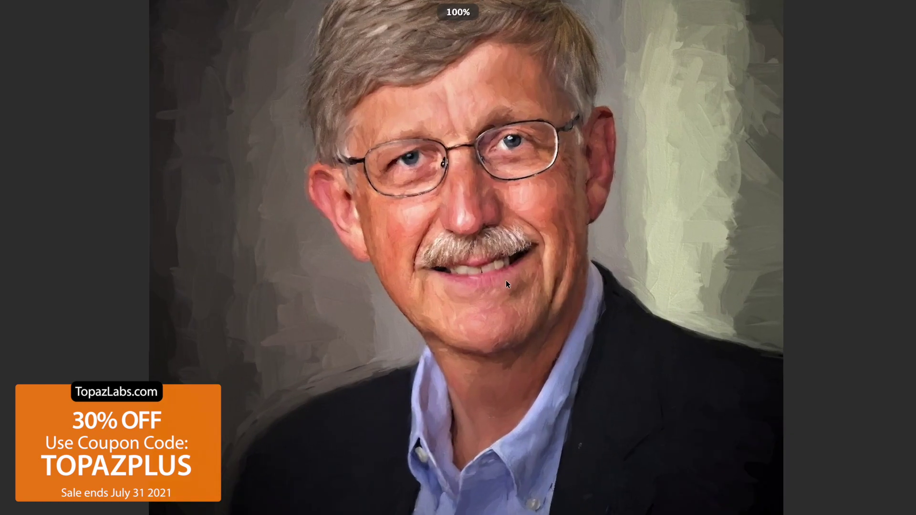
pyautogui.click(485, 257)
# - Browse the full-screen previews of the Venice gondola sunset and the painted goldfish on a spoon
pyautogui.press('Left')
pyautogui.press('Left')
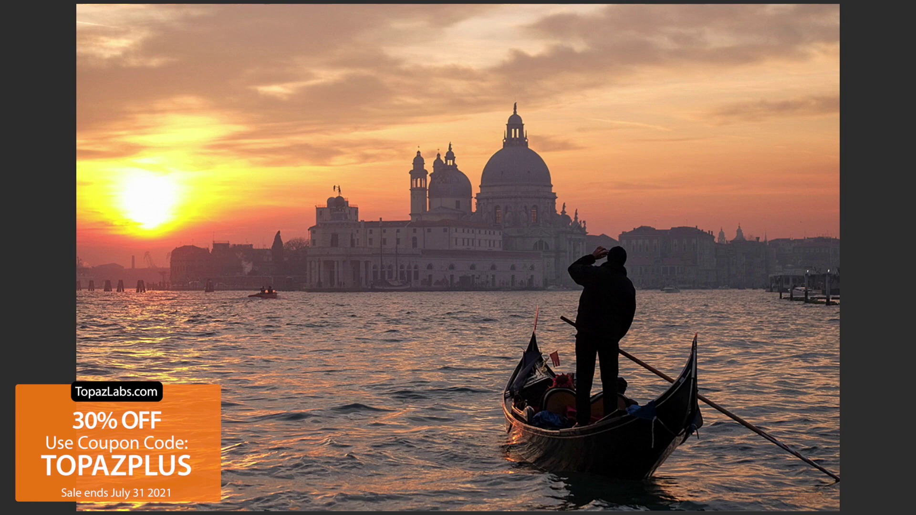
pyautogui.press('Right')
pyautogui.press('Right')
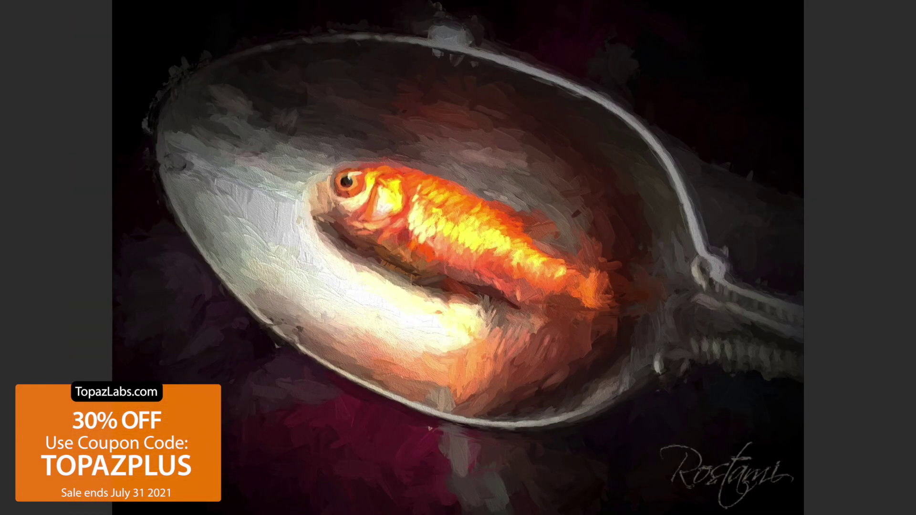
pyautogui.press('space')
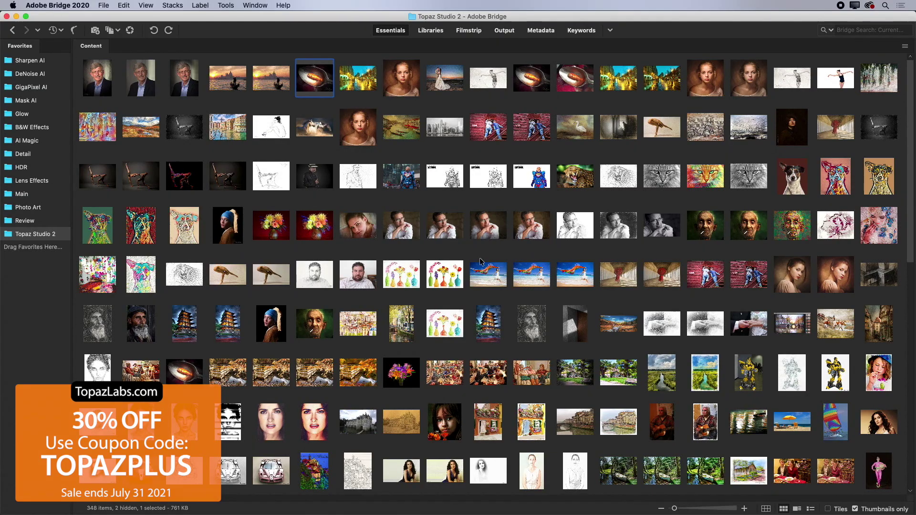
# - Compare the painted goldfish and rainy street pictures with their original photos in full-screen preview
pyautogui.click(535, 88)
pyautogui.press('space')
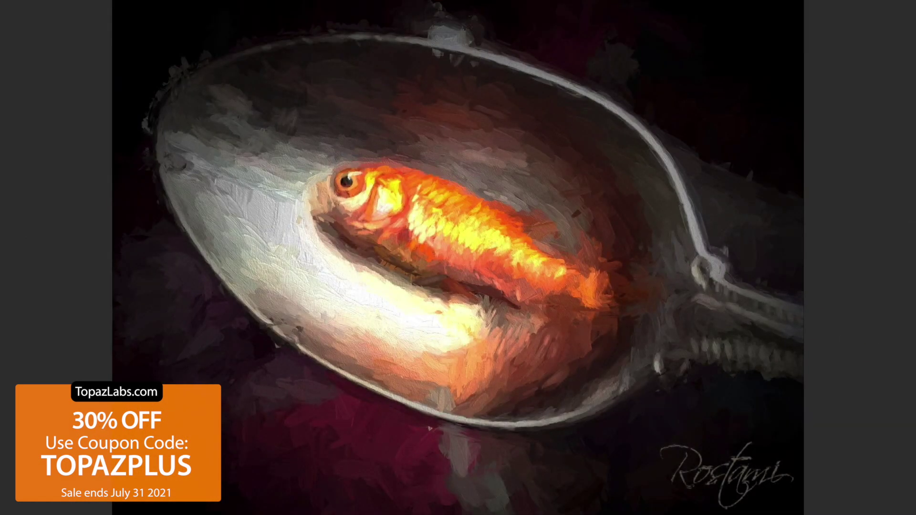
pyautogui.press('Right')
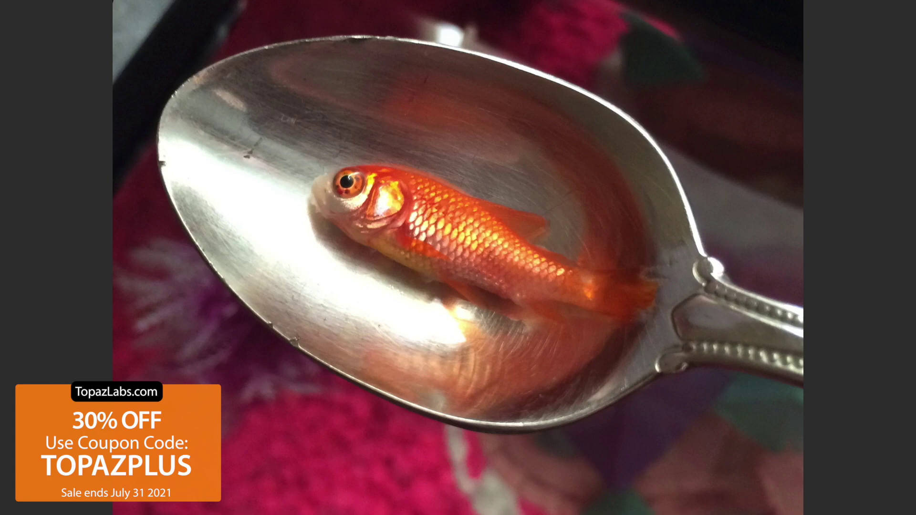
pyautogui.press('Left')
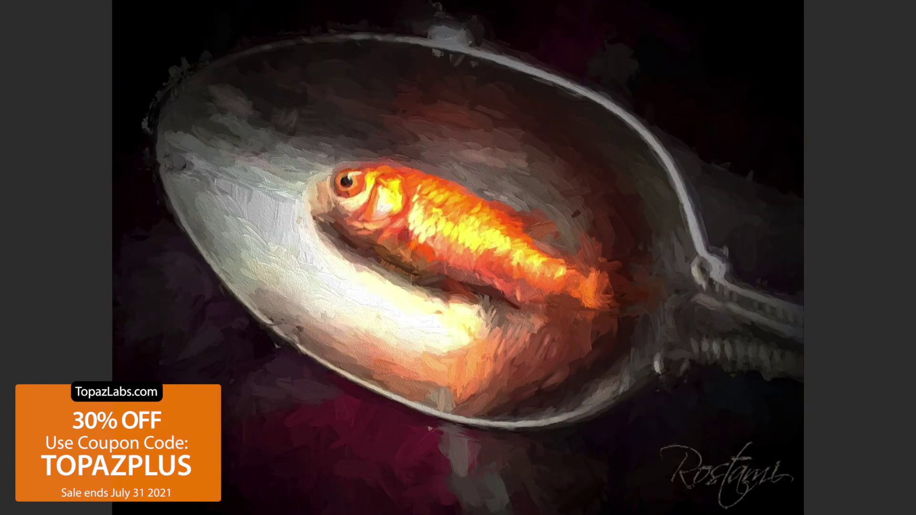
pyautogui.press('Right')
pyautogui.press('Right')
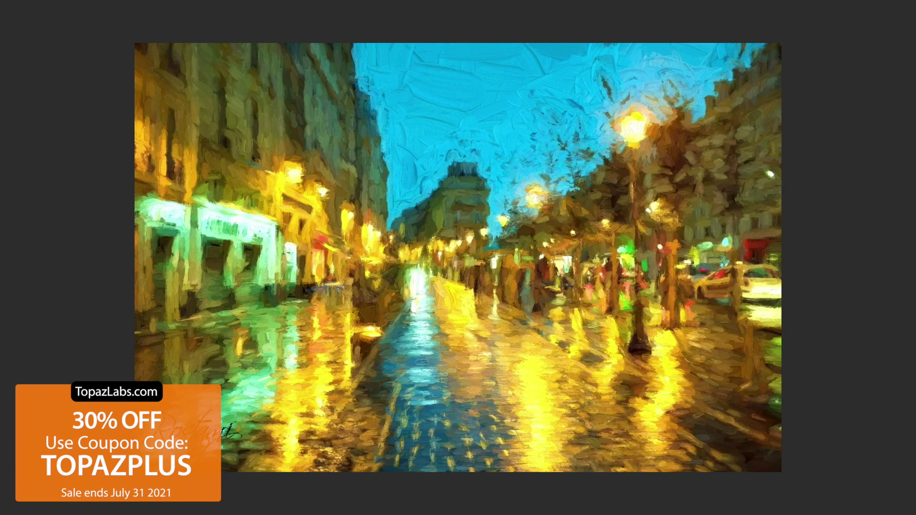
pyautogui.press('Right')
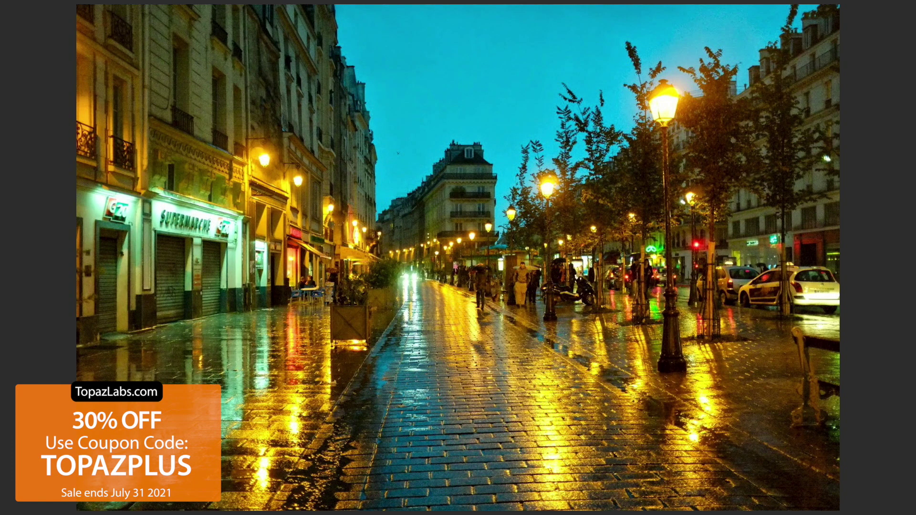
pyautogui.press('Left')
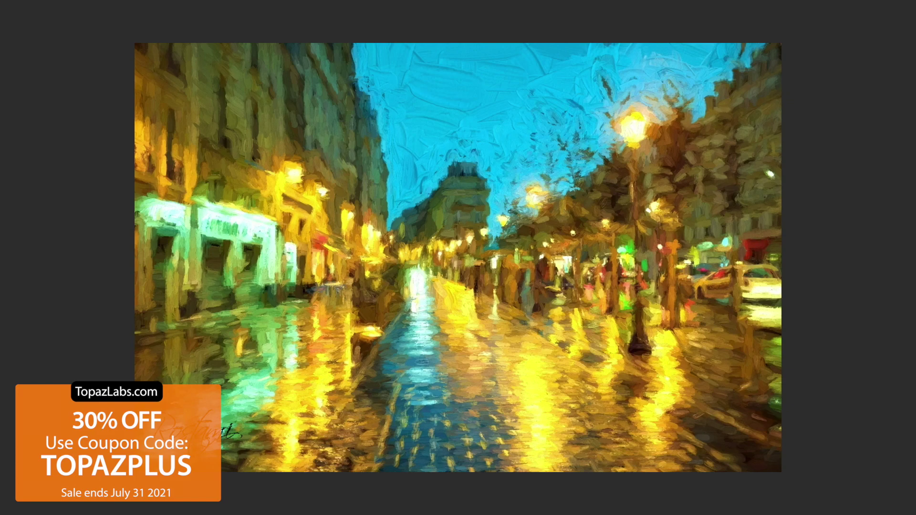
pyautogui.press('space')
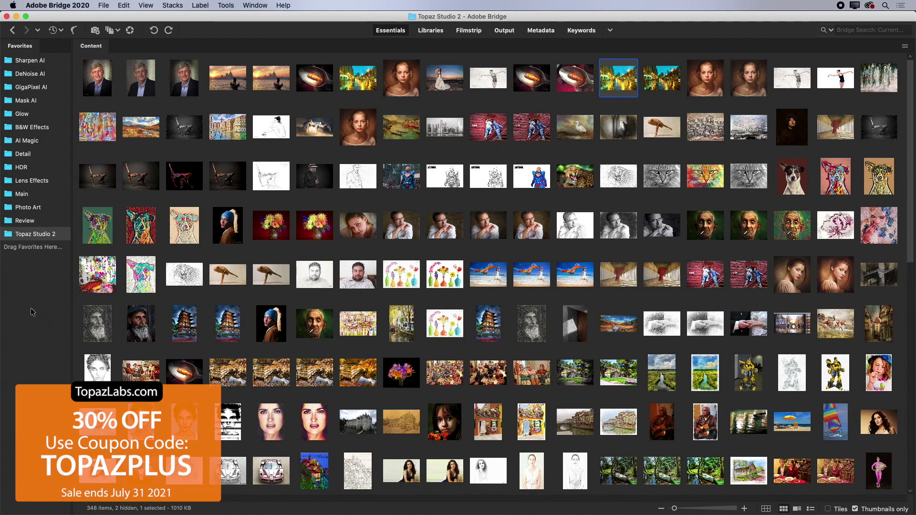
# - Open the wet apple photo from the Detail folder in Photoshop and send it to Topaz Adjust AI
pyautogui.click(18, 155)
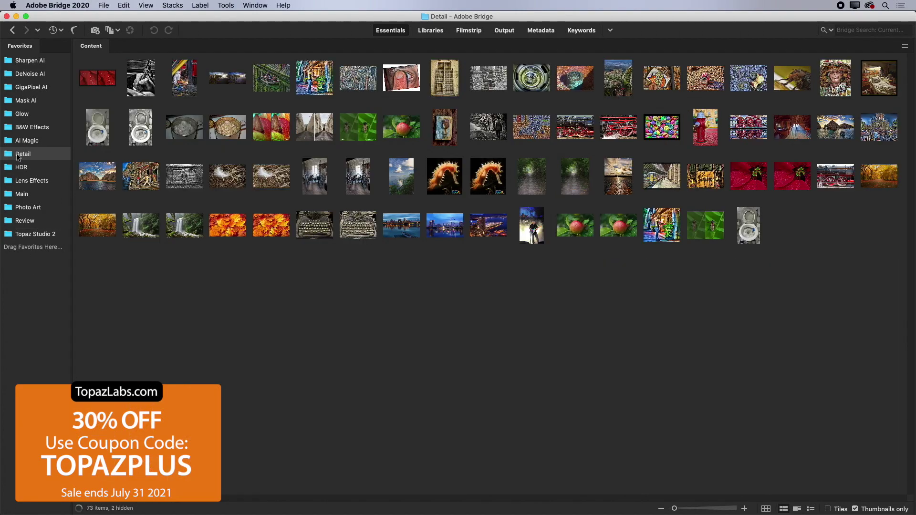
pyautogui.click(403, 131)
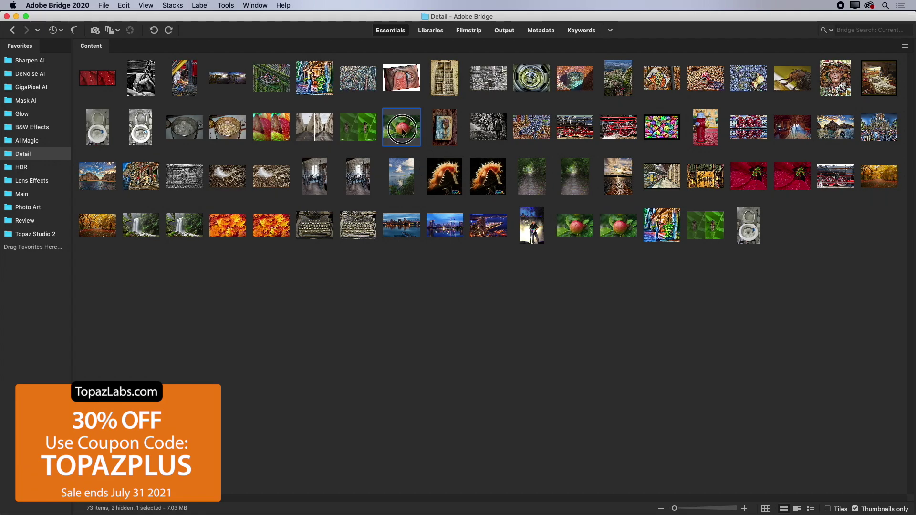
pyautogui.doubleClick(403, 131)
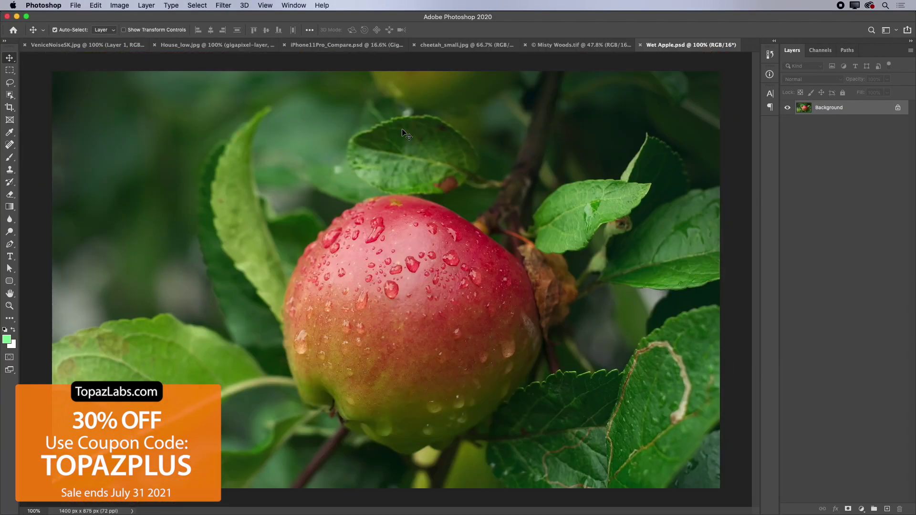
pyautogui.click(223, 5)
pyautogui.moveTo(301, 218)
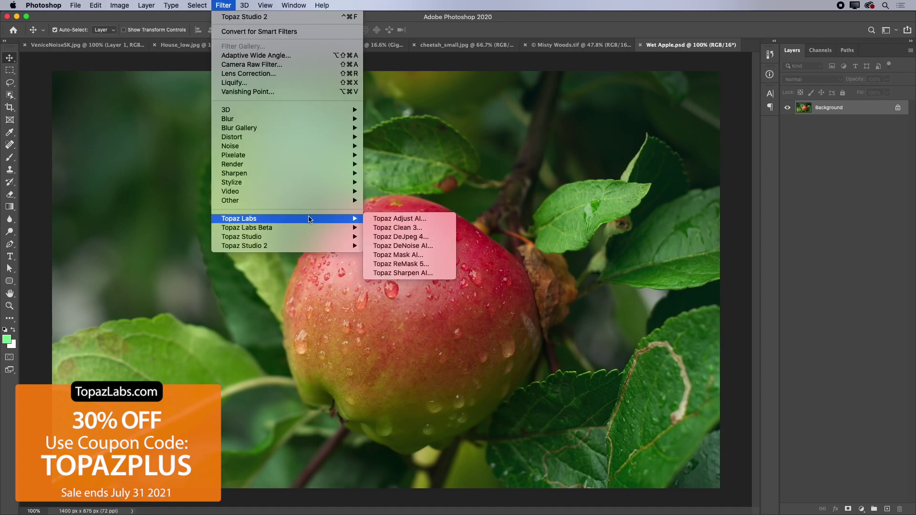
pyautogui.click(412, 219)
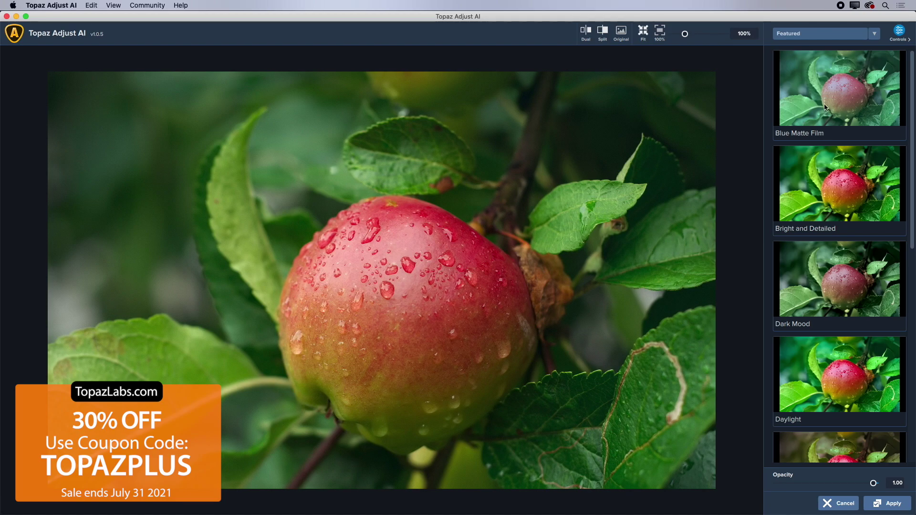
# - Preview the Bright and Detailed preset on the apple photo and display the manual adjustment controls
pyautogui.click(863, 199)
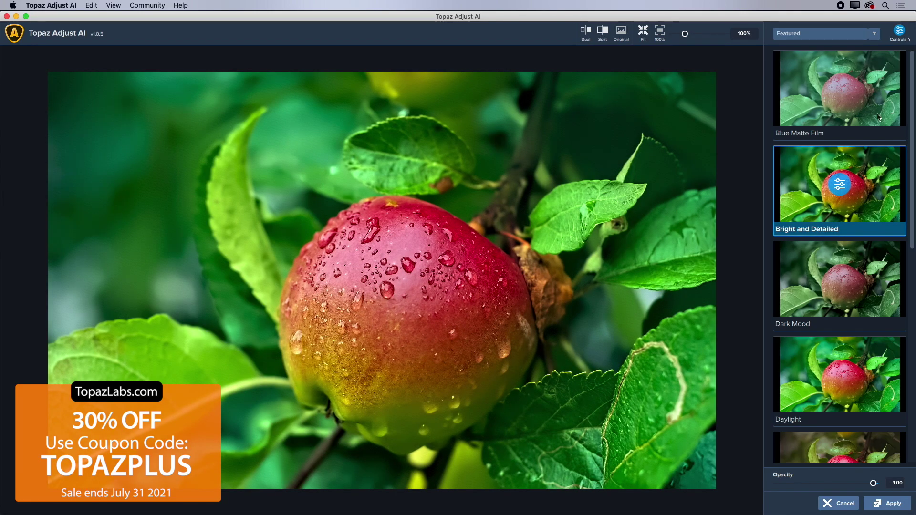
pyautogui.click(910, 31)
pyautogui.click(910, 32)
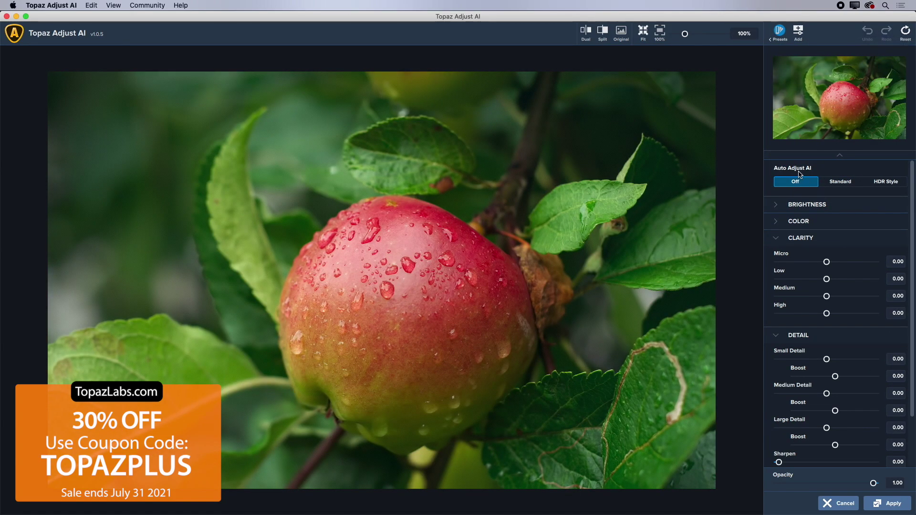
# - Set Auto Adjust AI to Standard for the apple photo and compare the result with the original
pyautogui.click(837, 186)
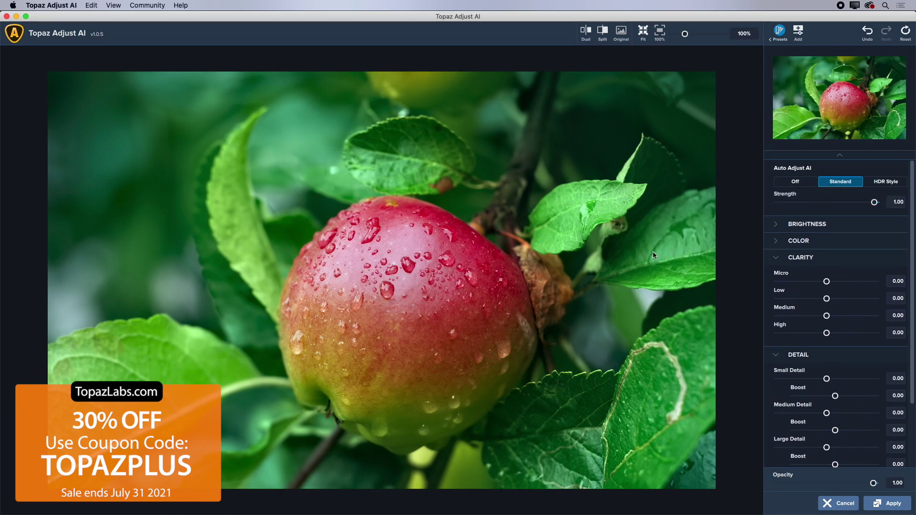
pyautogui.press('space')
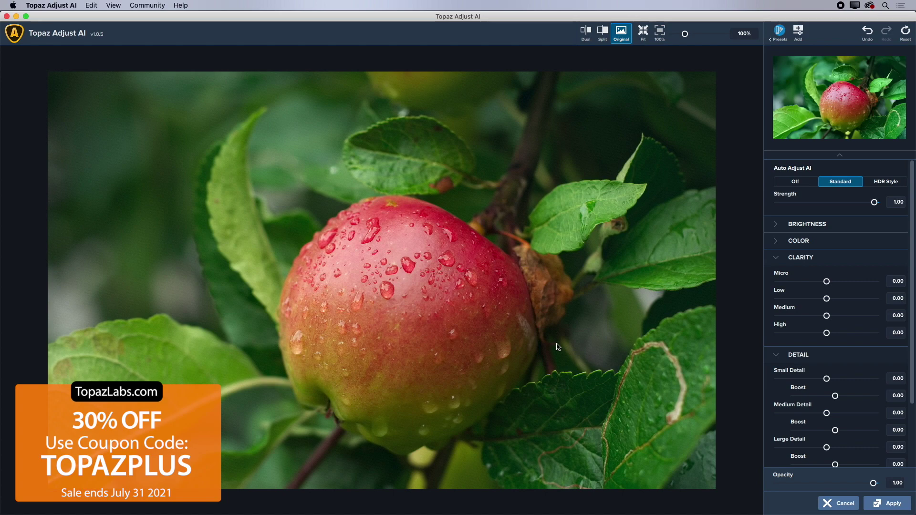
pyautogui.press('space')
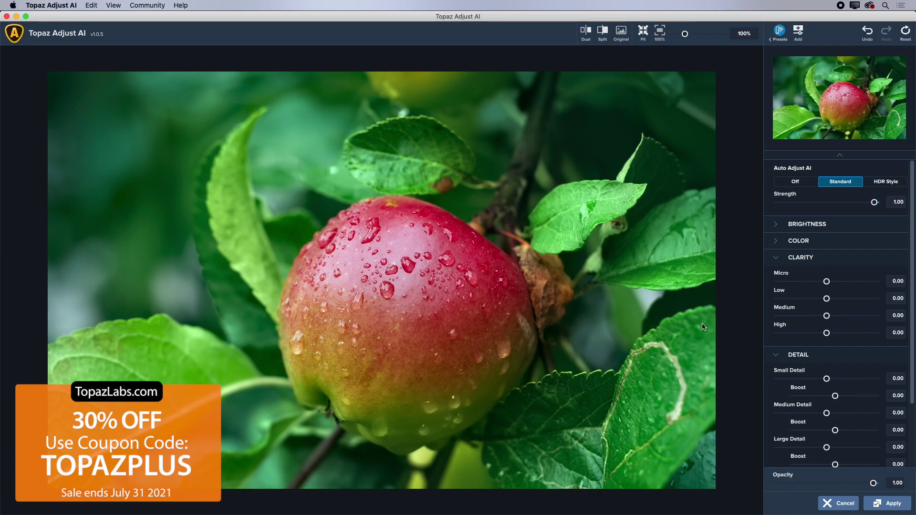
# - Set the apple photo's Micro clarity to 0.83, Small Detail to 0.06, and Low clarity to 0.15
pyautogui.click(827, 282)
pyautogui.moveTo(827, 282); pyautogui.dragTo(866, 282)
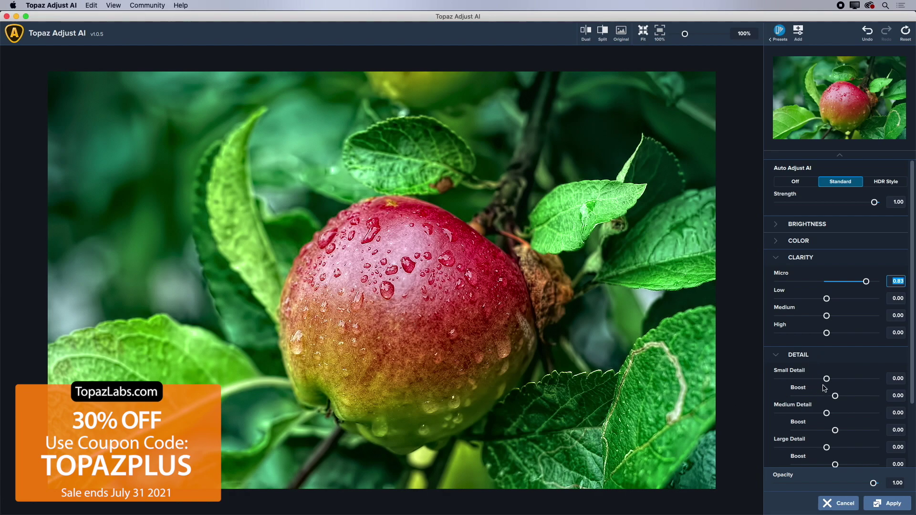
pyautogui.moveTo(827, 379); pyautogui.dragTo(831, 382)
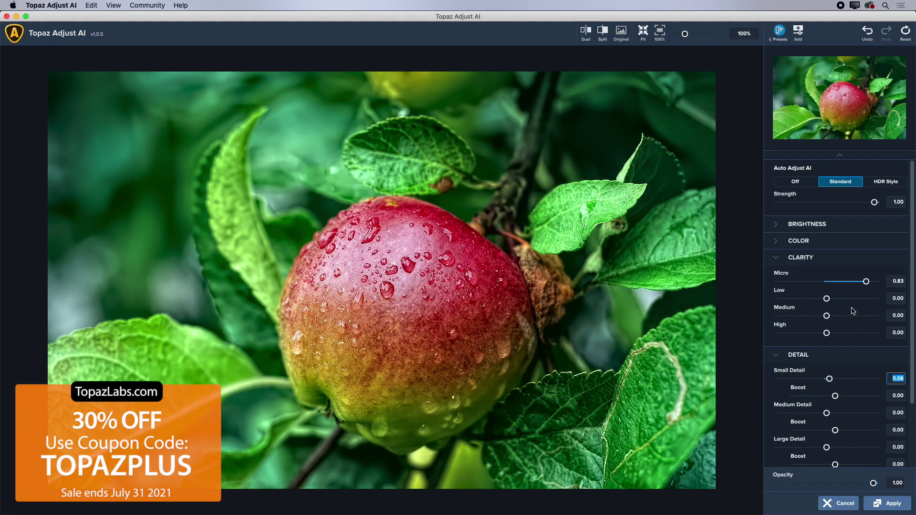
pyautogui.moveTo(828, 298); pyautogui.dragTo(834, 299)
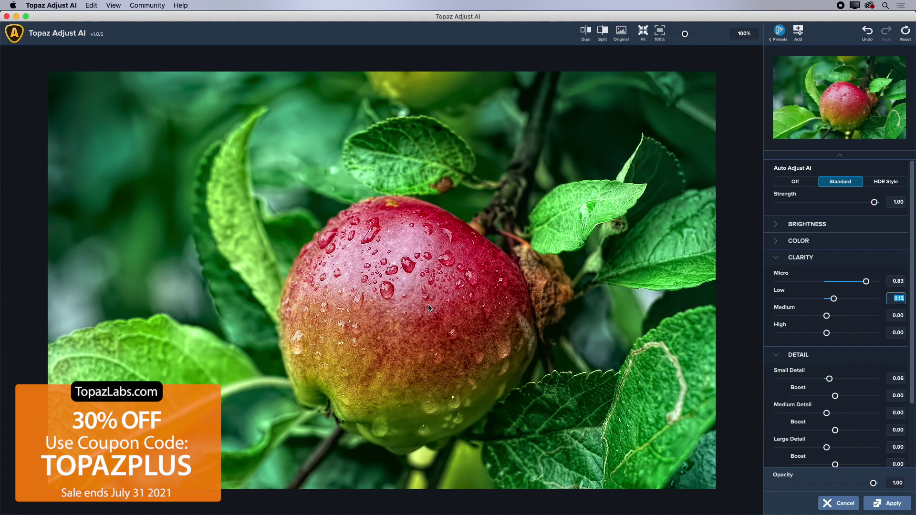
# - Apply the Adjust AI result to the apple image and compare before and after by undoing and redoing it
pyautogui.click(907, 505)
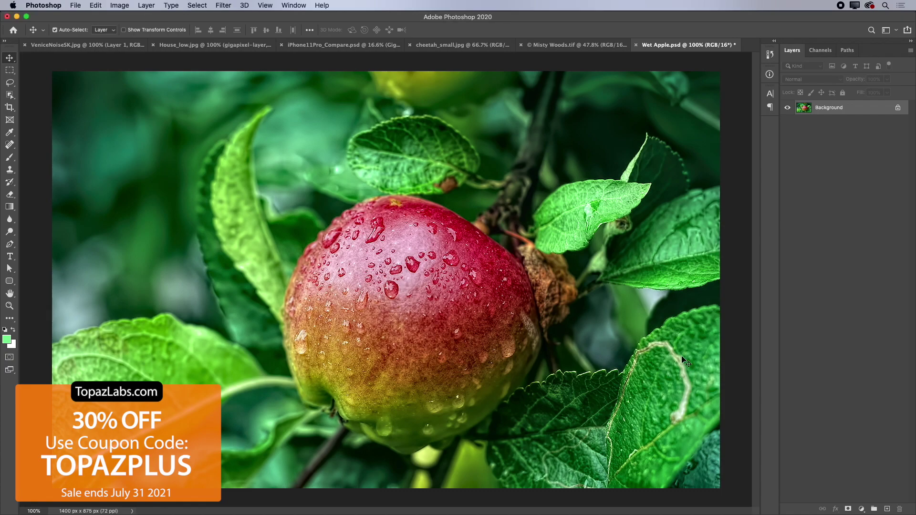
pyautogui.press('super+z')
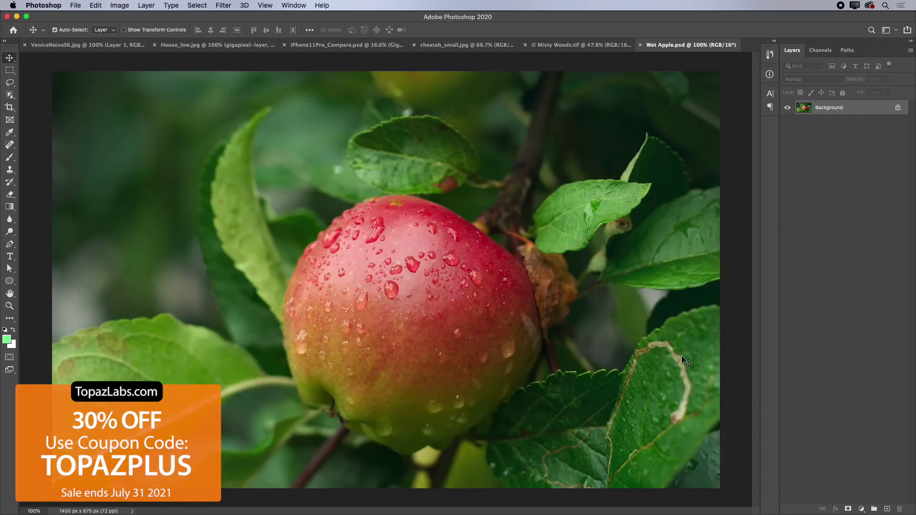
pyautogui.press('super+shift+z')
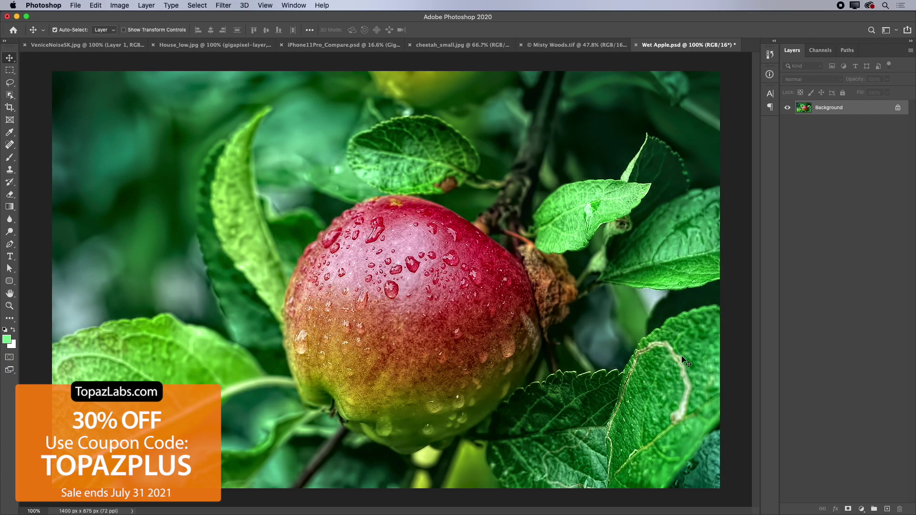
# - Switch to Adobe Bridge, open the Main folder, and preview the Eiffel Tower pictures full screen
pyautogui.press('super+Tab')
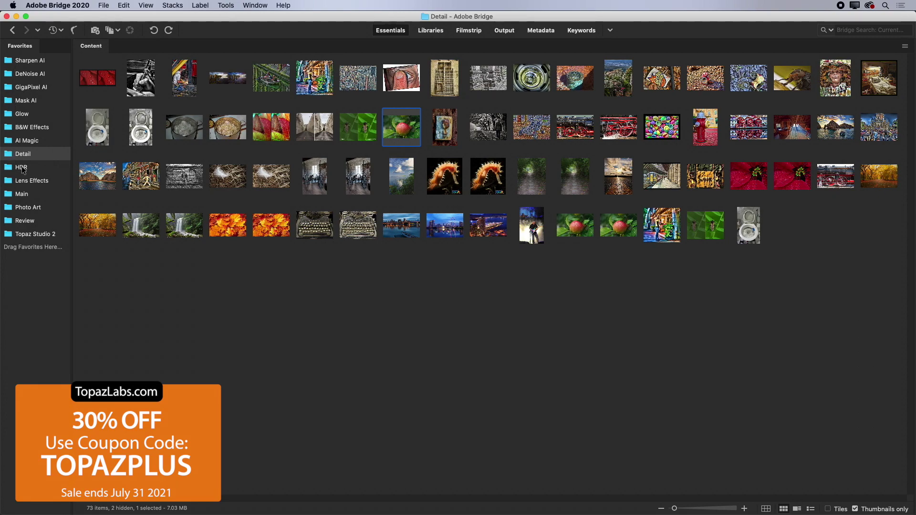
pyautogui.click(10, 197)
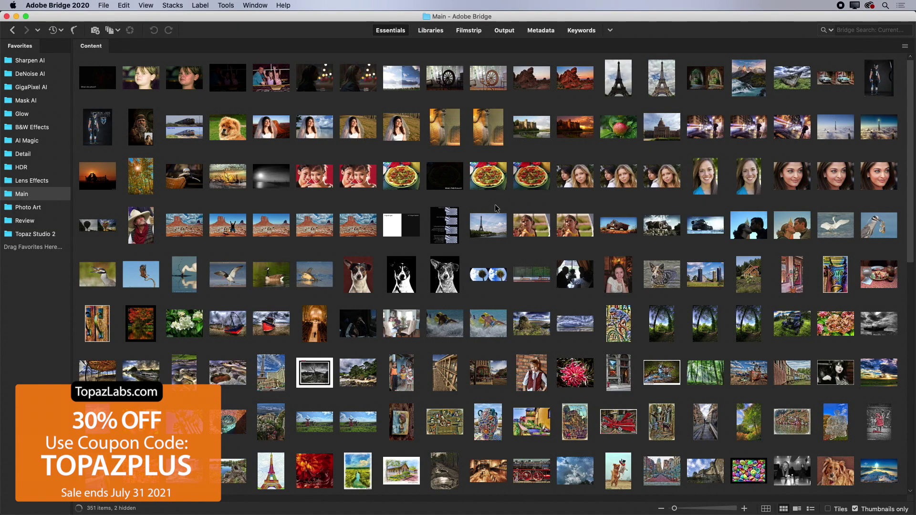
pyautogui.click(619, 91)
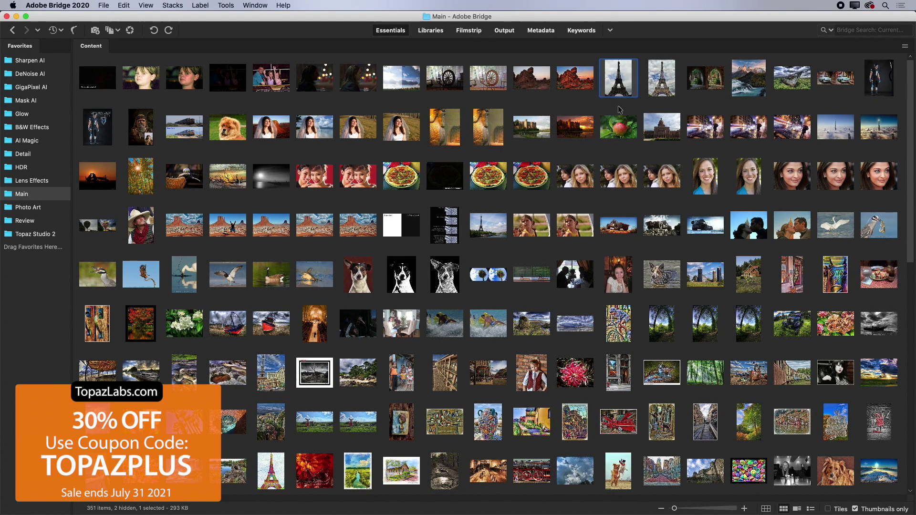
pyautogui.press('space')
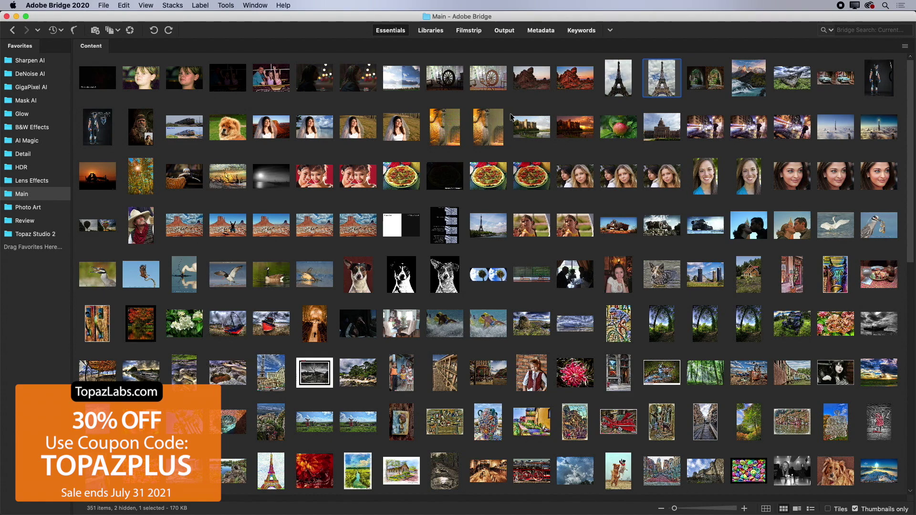
# - Preview the desert rock formation picture full screen
pyautogui.click(535, 81)
pyautogui.press('space')
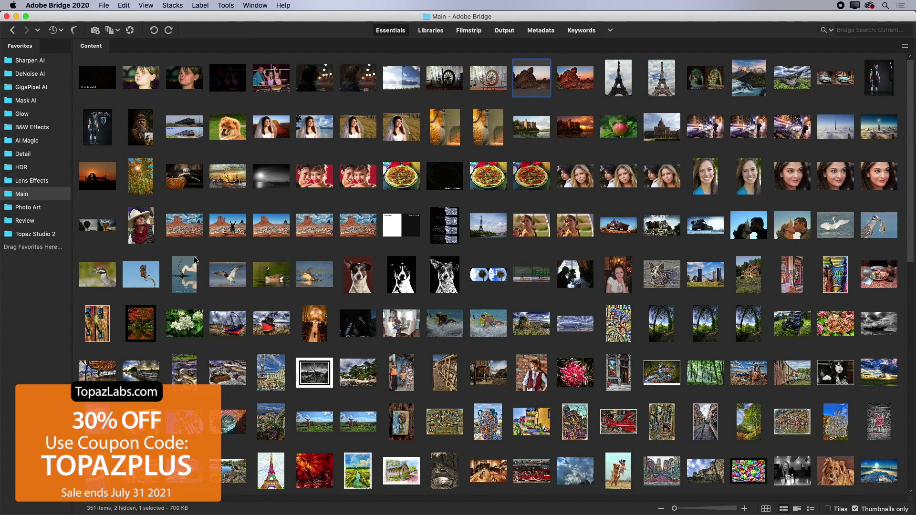
# - Open the chow dog picture from the Mask AI folder in Photoshop and view it at 100%
pyautogui.click(28, 102)
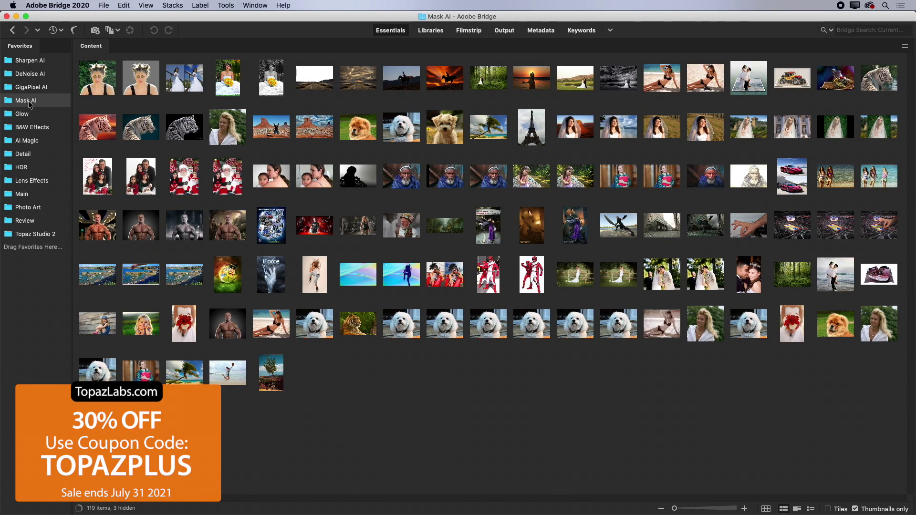
pyautogui.click(358, 127)
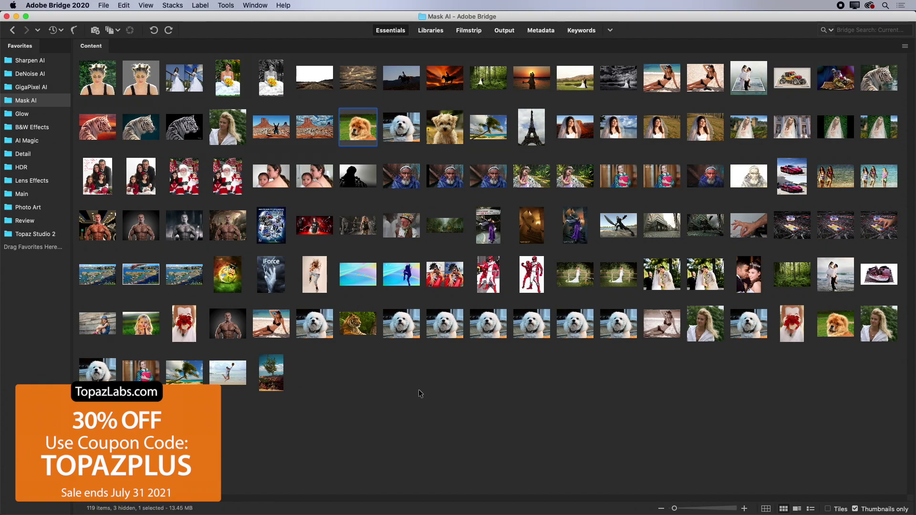
pyautogui.click(360, 138)
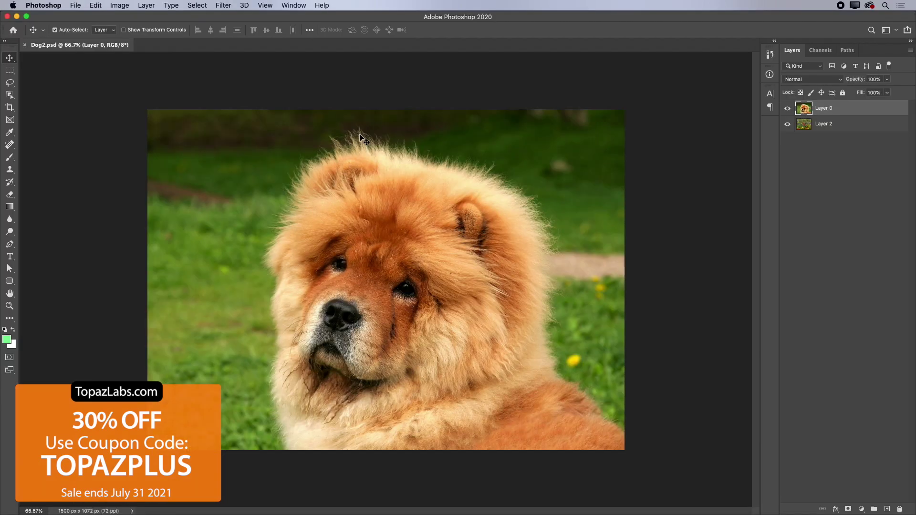
pyautogui.press('super+1')
pyautogui.scroll(2, 388, 209)
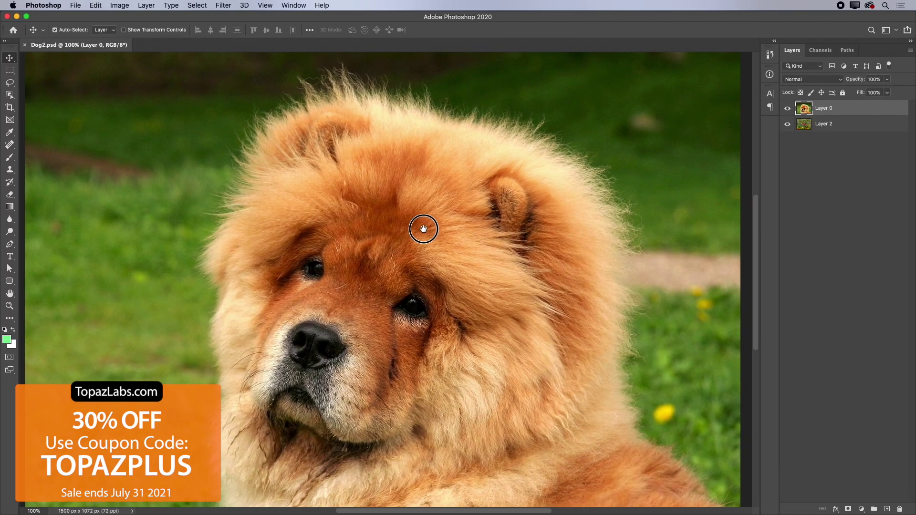
# - Open the dog layer in Topaz Mask AI and trace the dog's fur outline with an enlarged compute brush
pyautogui.click(223, 5)
pyautogui.moveTo(288, 218)
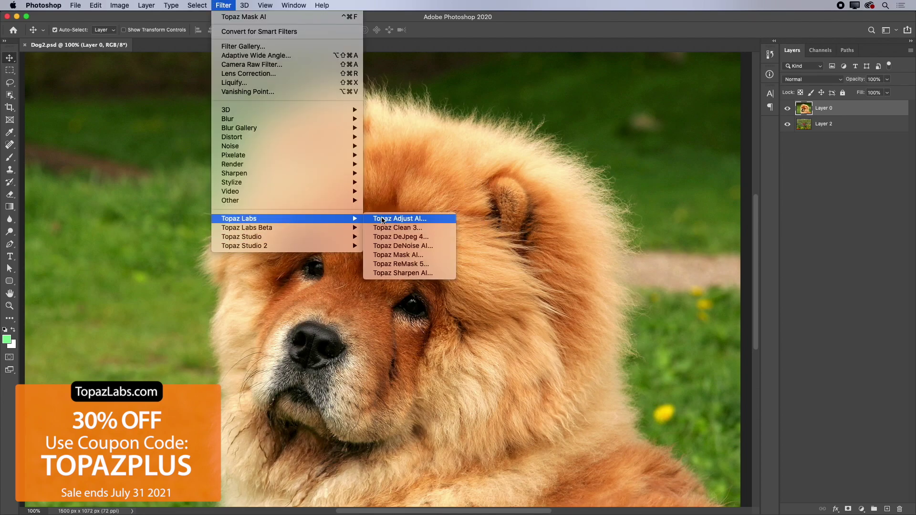
pyautogui.click(390, 257)
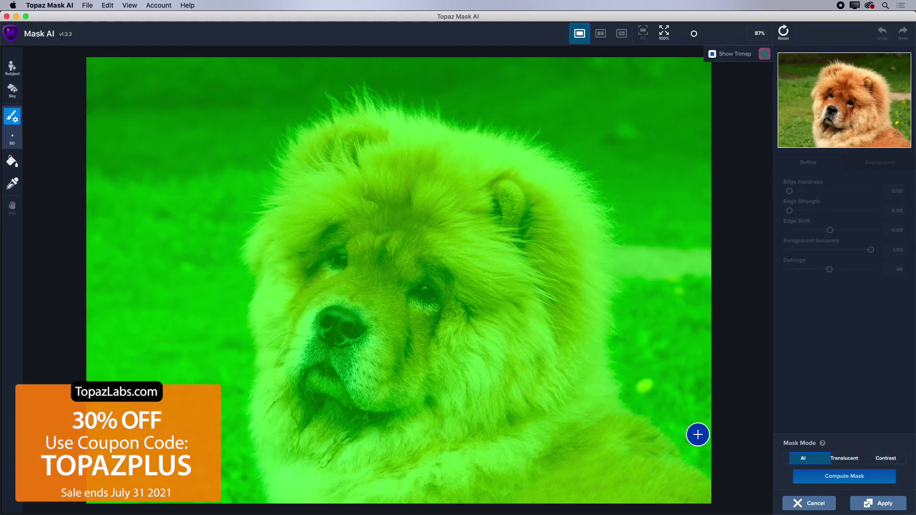
pyautogui.press(']')
pyautogui.press(']')
pyautogui.press(']')
pyautogui.moveTo(704, 480)
pyautogui.mouseDown()
pyautogui.moveTo(649, 412)
pyautogui.moveTo(612, 353)
pyautogui.moveTo(618, 285)
pyautogui.moveTo(606, 212)
pyautogui.moveTo(578, 166)
pyautogui.moveTo(355, 99)
pyautogui.moveTo(303, 118)
pyautogui.moveTo(274, 170)
pyautogui.moveTo(244, 363)
pyautogui.moveTo(266, 504)
pyautogui.mouseUp()
# - Fill the area around the dog as the region to cut and compute the mask in Contrast mode
pyautogui.press('f')
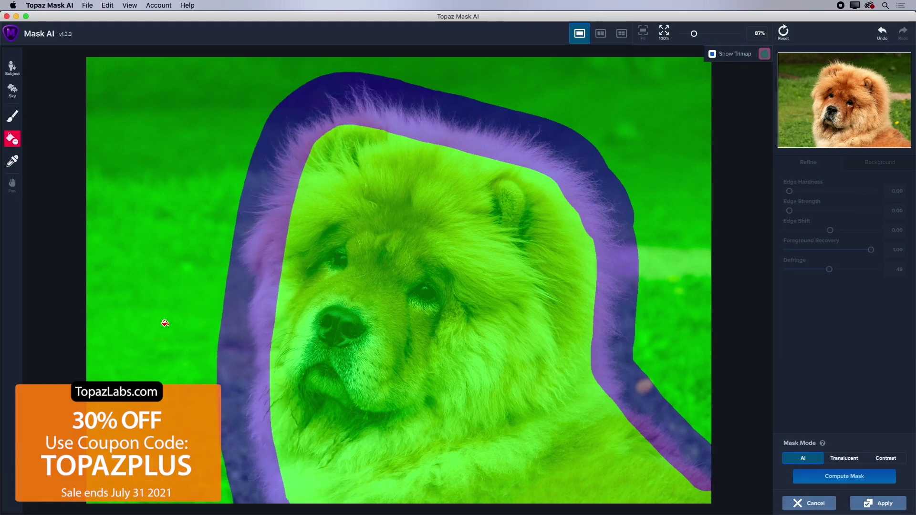
pyautogui.click(168, 323)
pyautogui.click(886, 458)
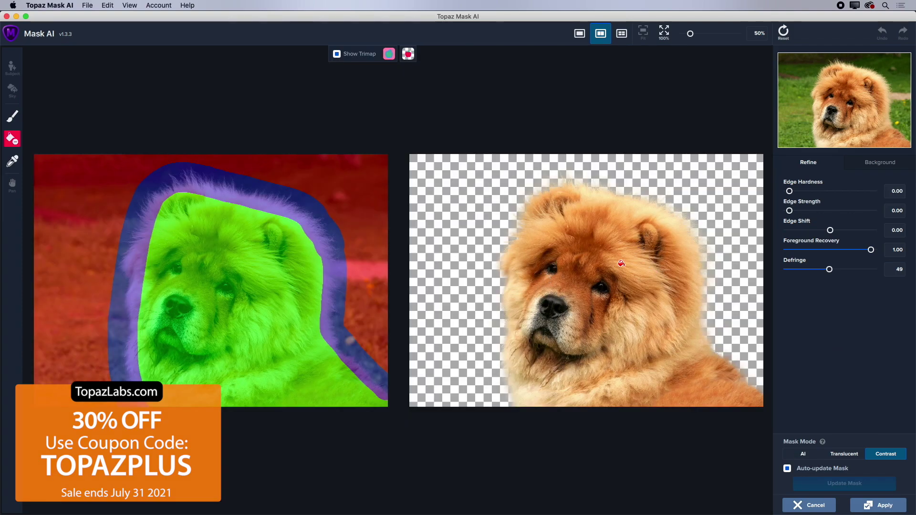
# - Inspect the dog's black-and-white mask, and return the preview to the Keep view
pyautogui.click(408, 54)
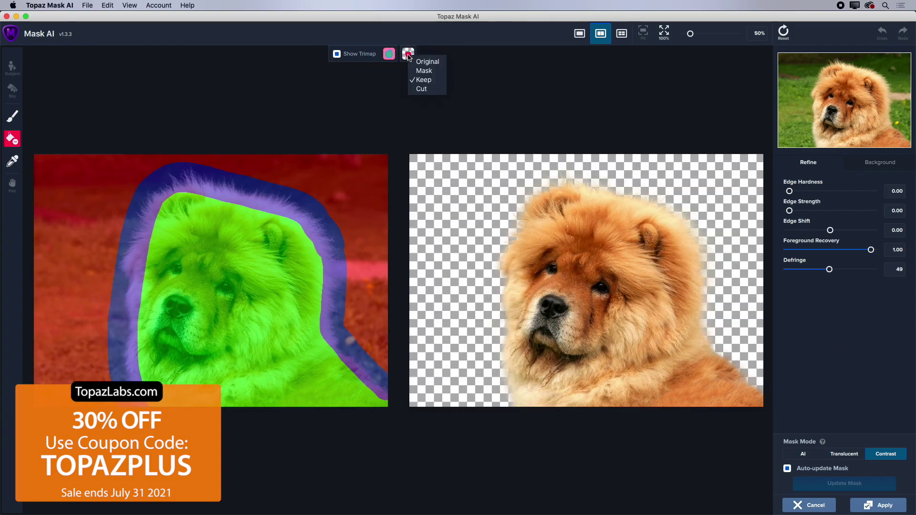
pyautogui.click(427, 71)
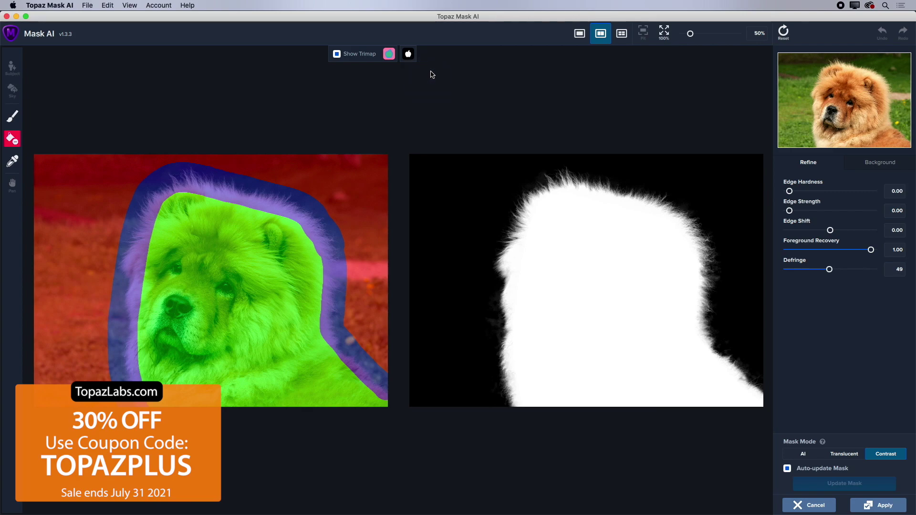
pyautogui.click(408, 54)
pyautogui.click(427, 80)
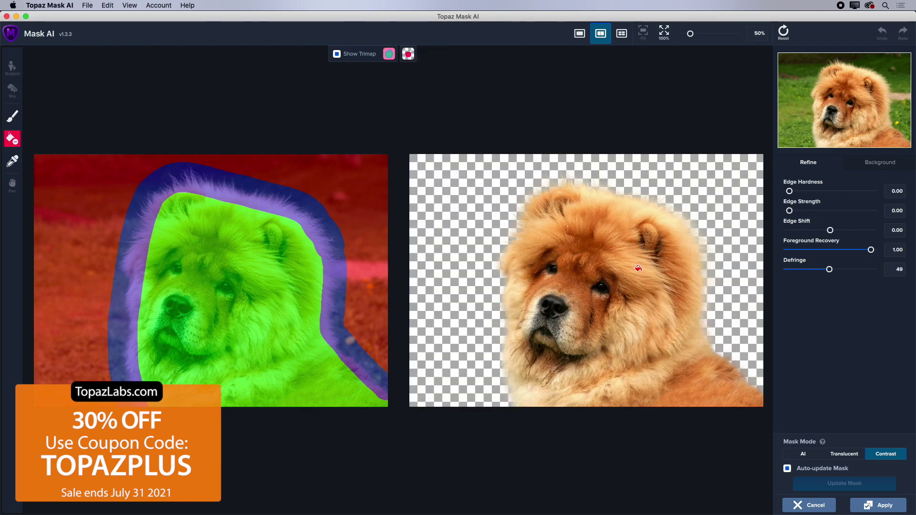
# - Apply the Mask AI result to the dog layer and examine the fur edges over the flower background at 100%
pyautogui.click(895, 508)
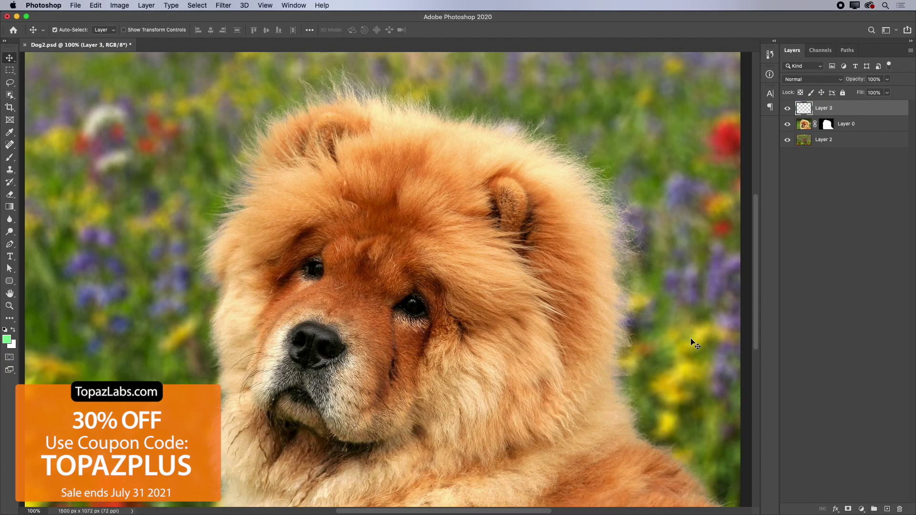
pyautogui.keyDown('super'); pyautogui.click(364, 112); pyautogui.keyUp('super')
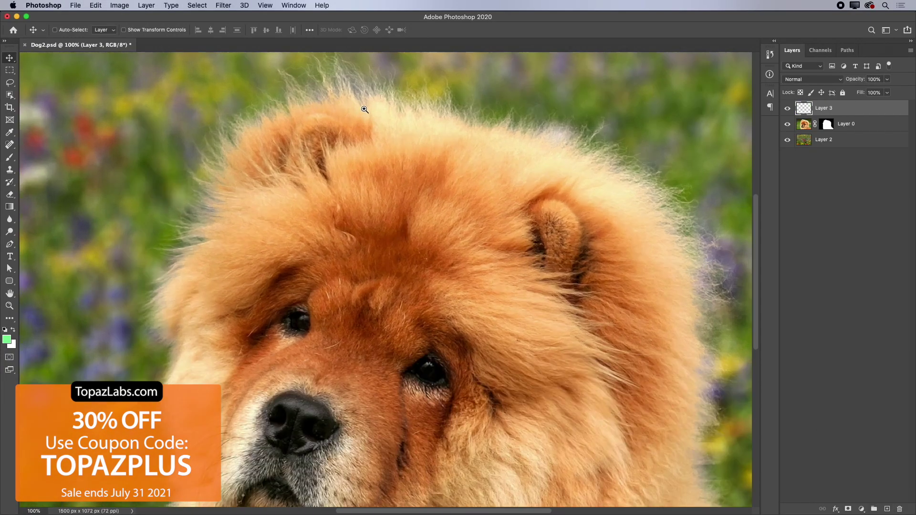
pyautogui.moveTo(462, 176); pyautogui.dragTo(440, 245)
pyautogui.press('super+1')
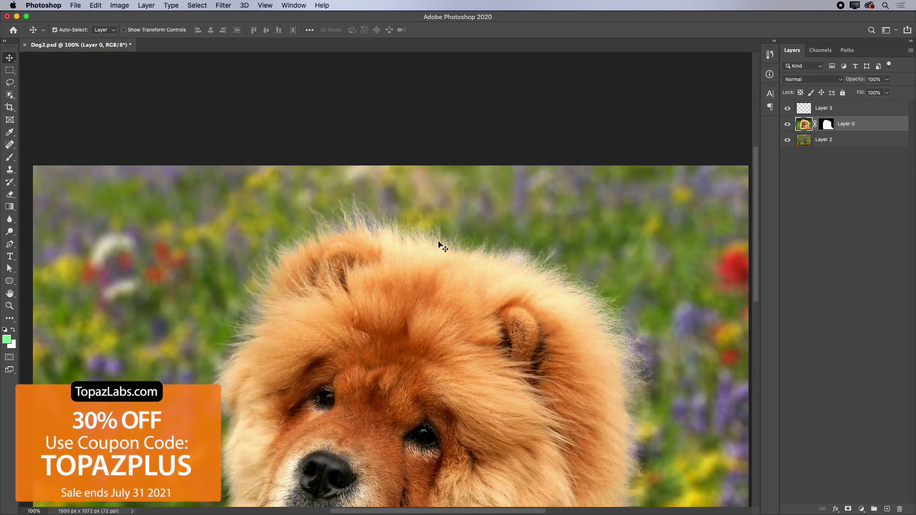
# - Compare the dog's original and replaced backgrounds by undoing and redoing the mask, and shift the dog slightly over the flowers
pyautogui.press('super+z')
pyautogui.press('super+z')
pyautogui.press('super+z')
pyautogui.press('super+z')
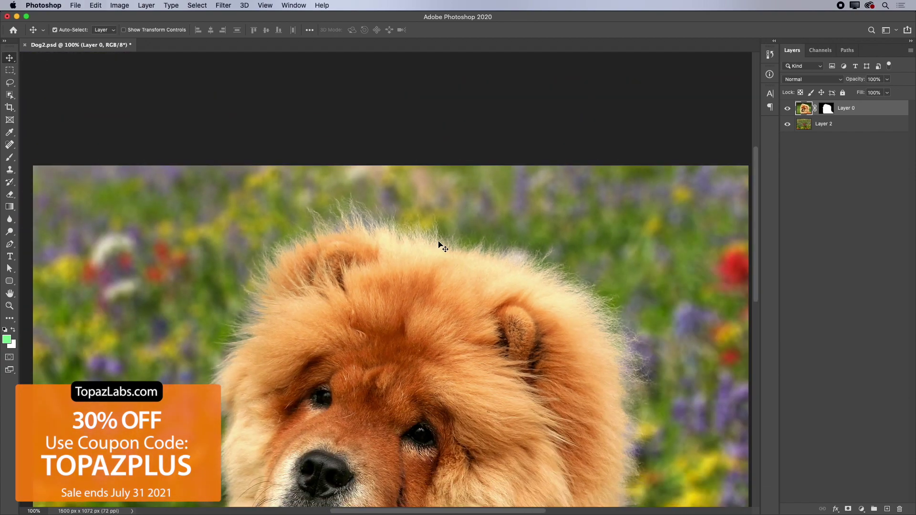
pyautogui.moveTo(459, 279); pyautogui.dragTo(463, 178)
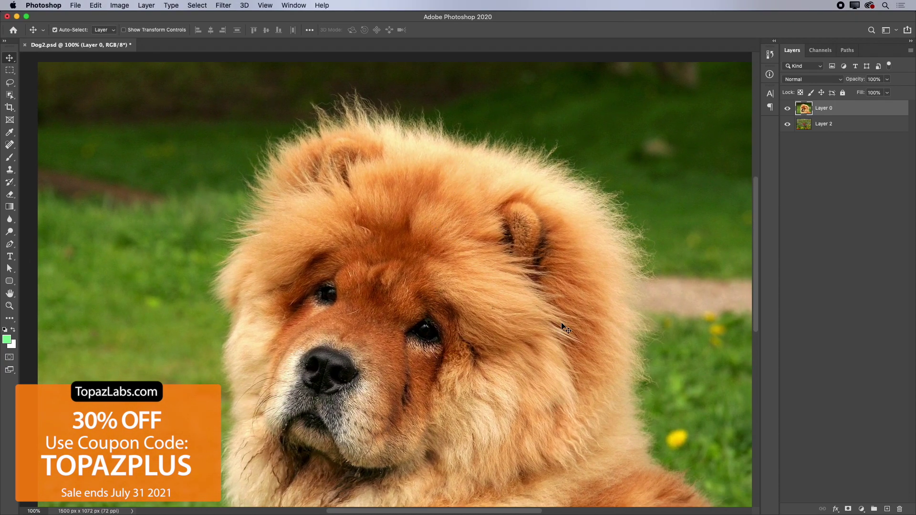
pyautogui.press('super+shift+z')
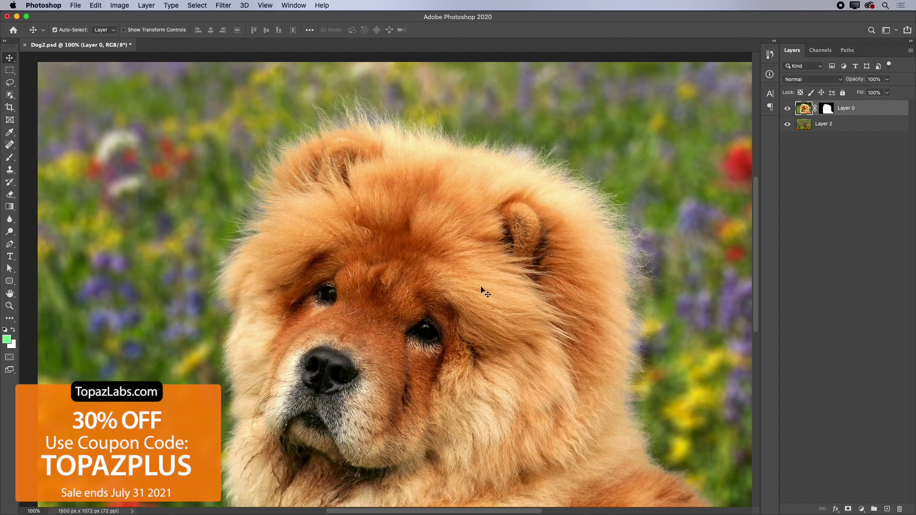
pyautogui.moveTo(448, 301); pyautogui.dragTo(434, 286)
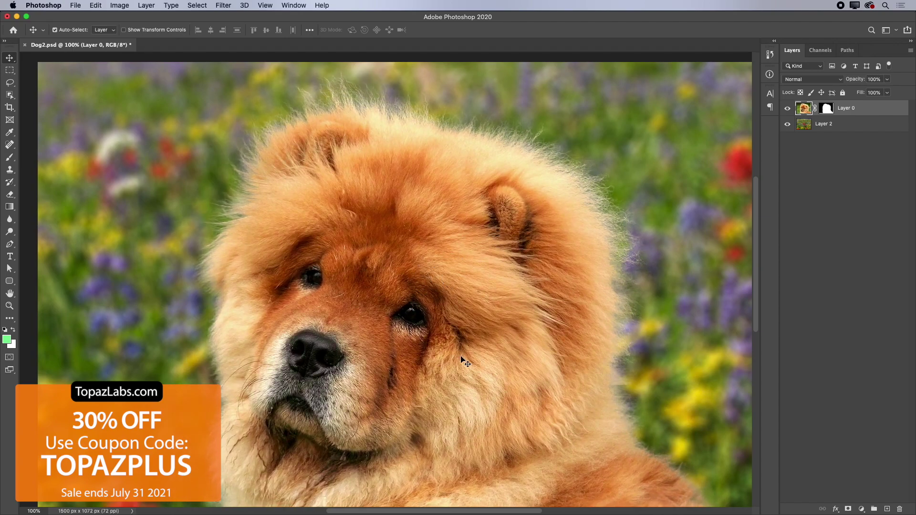
# - Close the dog document without saving and switch to Adobe Bridge
pyautogui.press('super+w')
pyautogui.click(425, 177)
pyautogui.press('super+Tab')
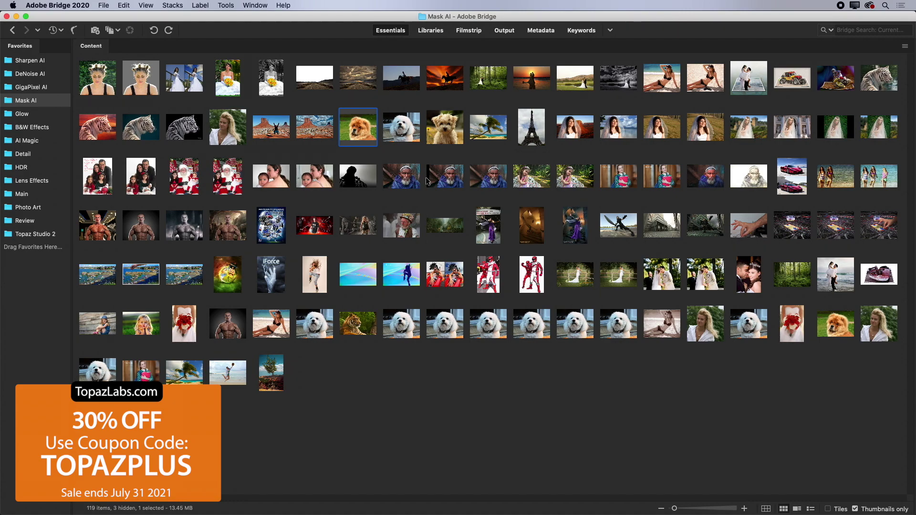
# - Preview the portrait of the bearded man in the blue shawl full screen and open it in Photoshop
pyautogui.click(402, 180)
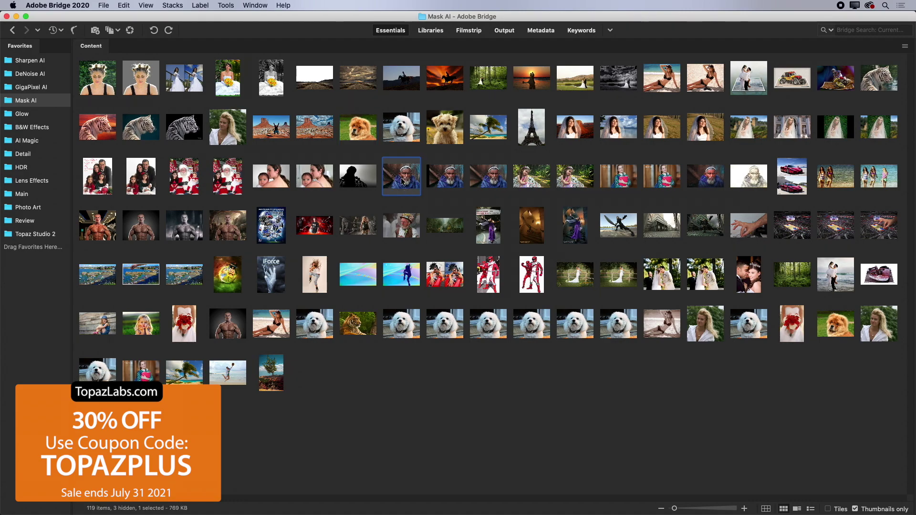
pyautogui.press('space')
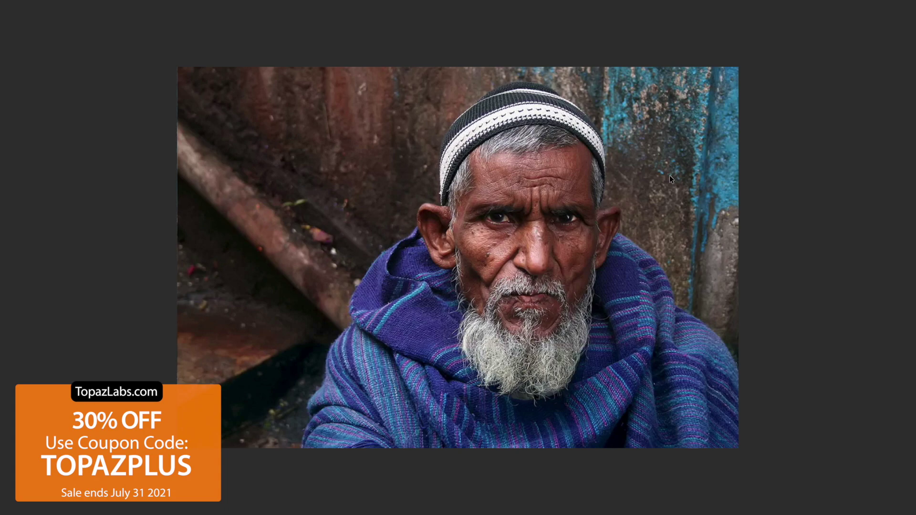
pyautogui.press('space')
pyautogui.press('super+o')
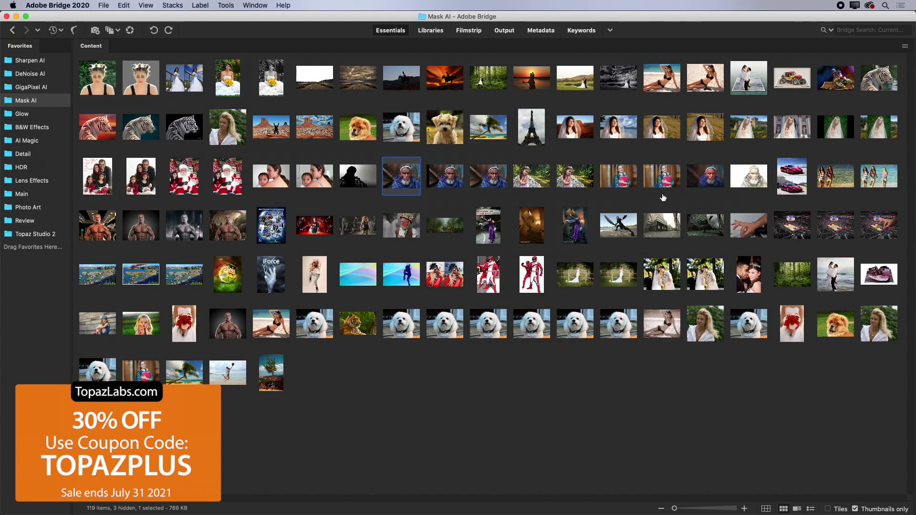
# - Open the portrait in Topaz Mask AI, auto-detect the man as the subject, and compute the mask in AI mode
pyautogui.click(224, 5)
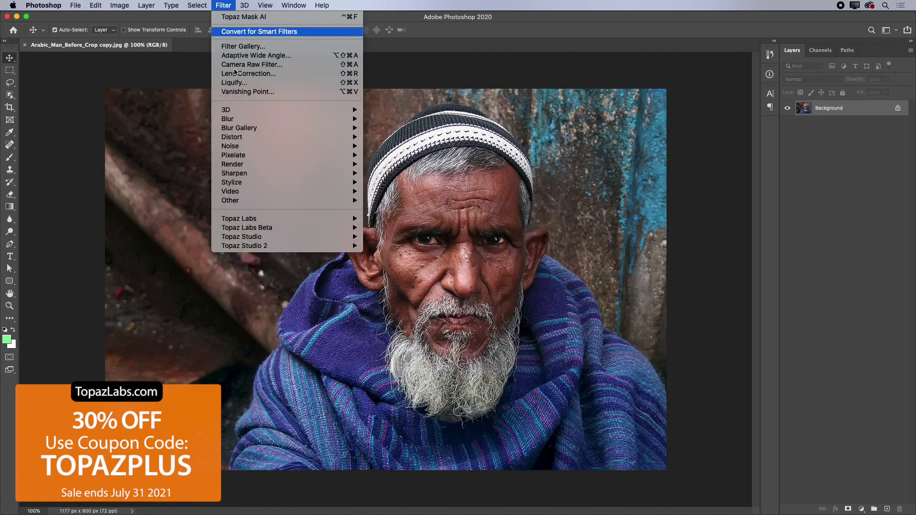
pyautogui.moveTo(298, 220)
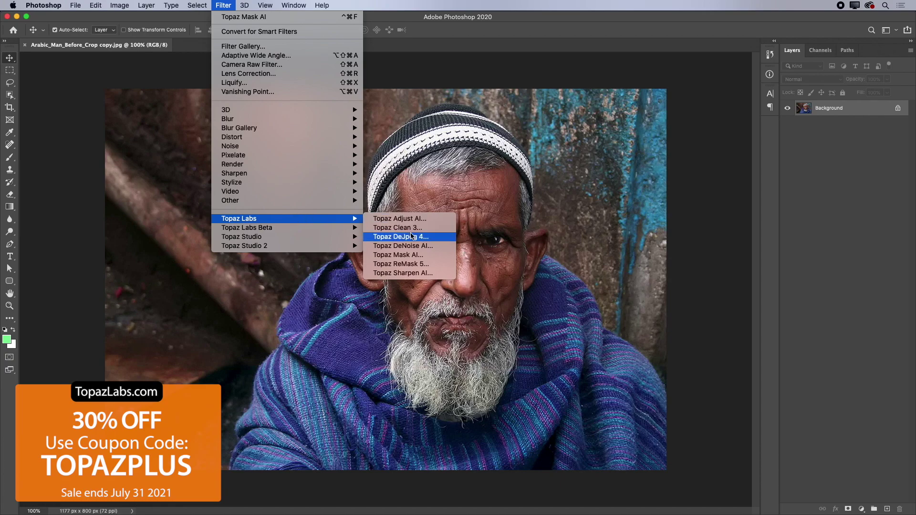
pyautogui.click(404, 255)
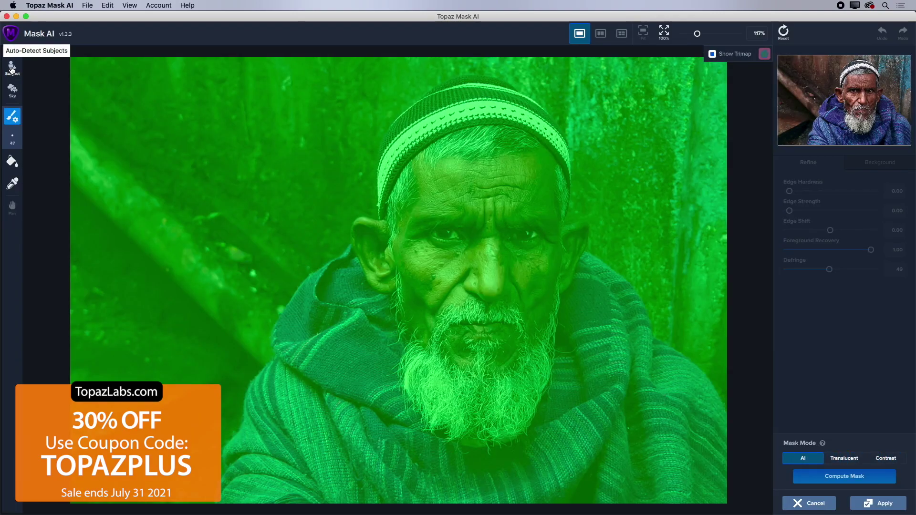
pyautogui.click(12, 69)
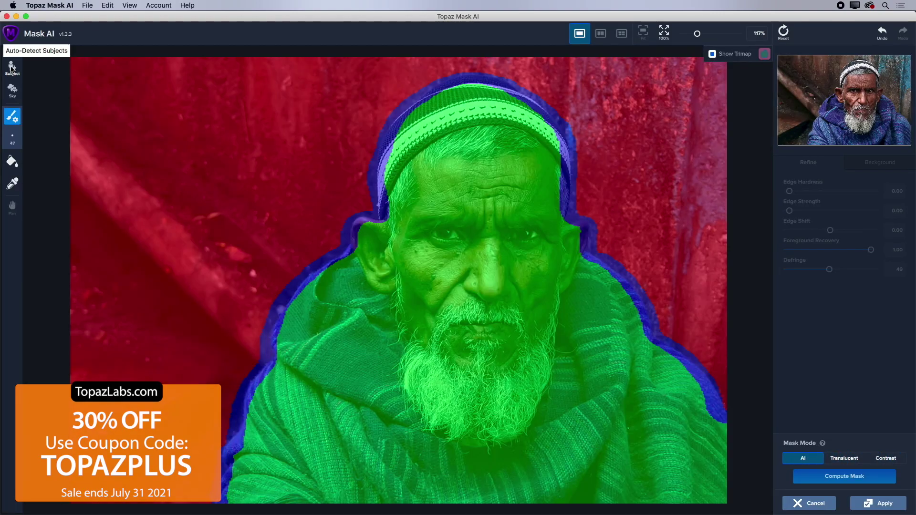
pyautogui.click(845, 477)
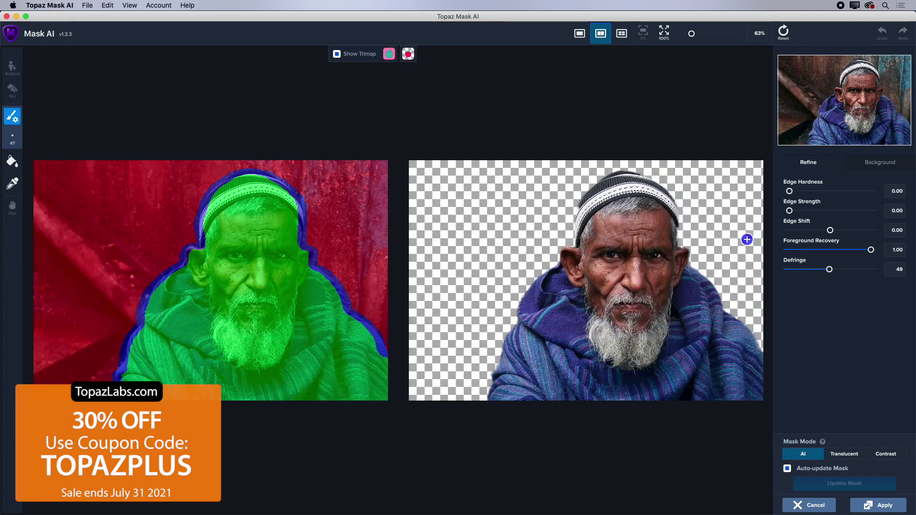
# - Turn on Blur for the portrait's background and show the result in a single-image view
pyautogui.click(880, 162)
pyautogui.click(833, 190)
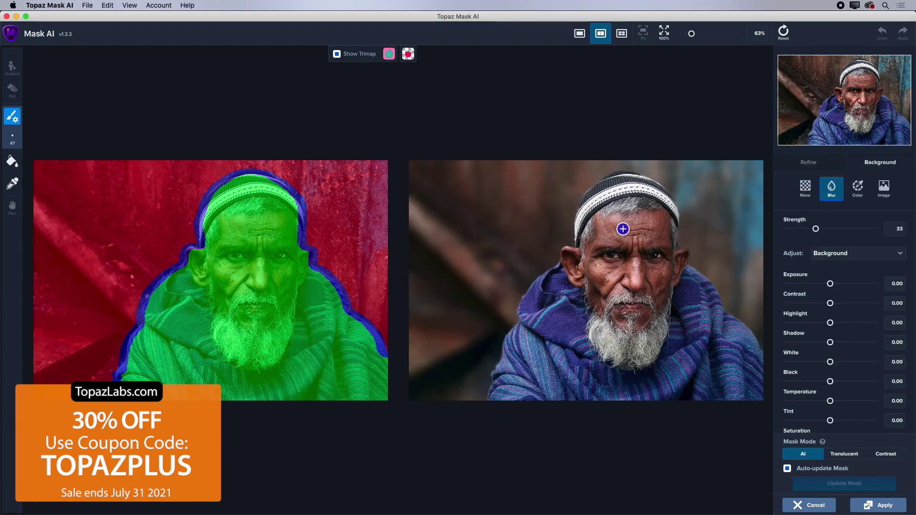
pyautogui.press('super+1')
pyautogui.press('Right')
pyautogui.press('Right')
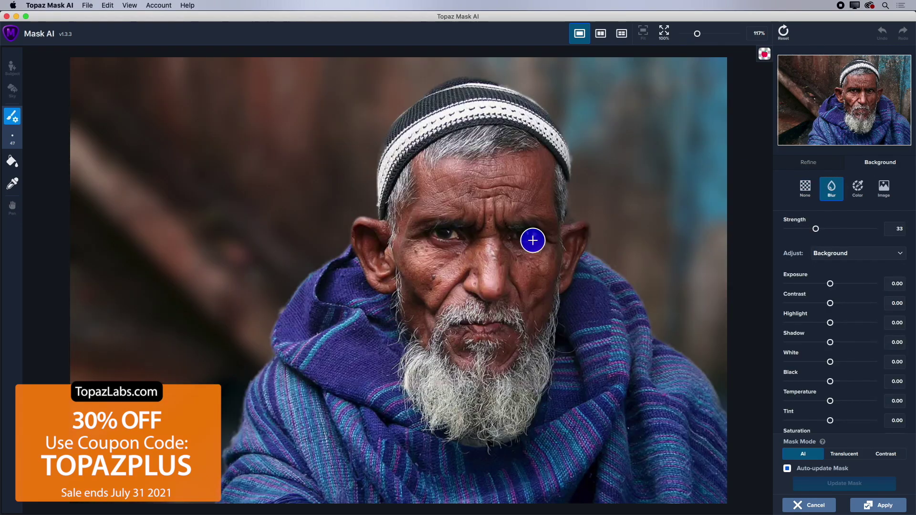
# - Touch up the mask beside the man's cap with the Keep brush and set the background blur Strength to 15
pyautogui.press('k')
pyautogui.click(554, 203)
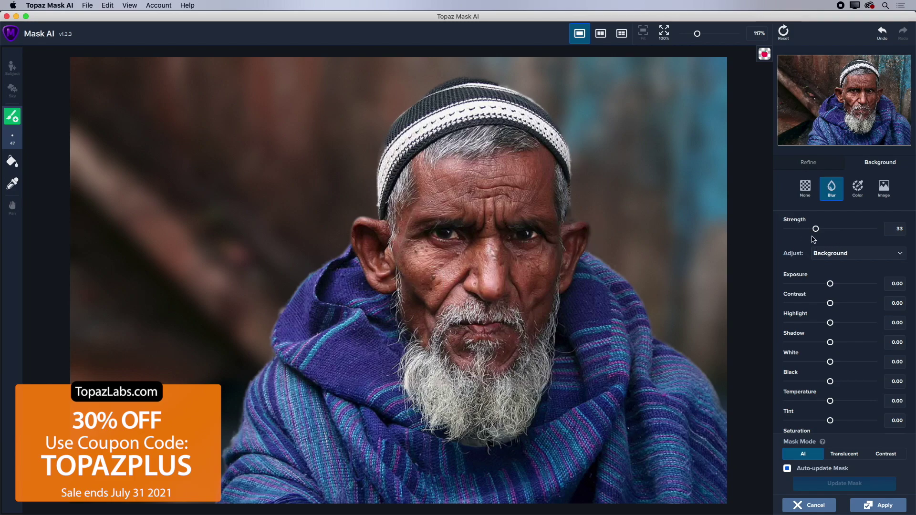
pyautogui.moveTo(816, 231); pyautogui.dragTo(792, 234)
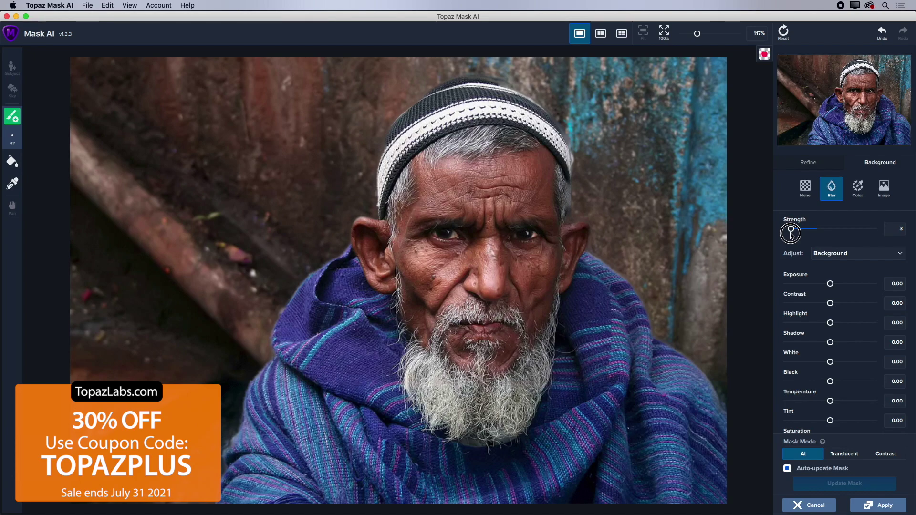
pyautogui.moveTo(791, 232); pyautogui.dragTo(801, 232)
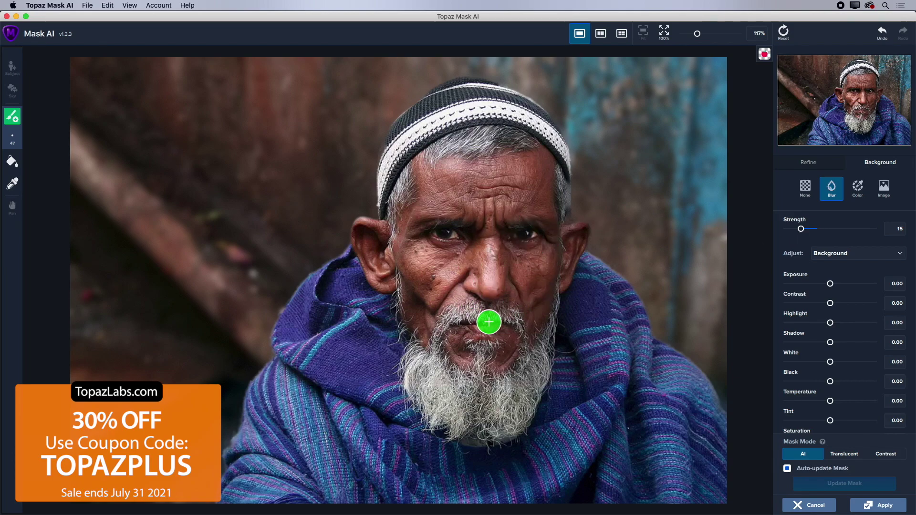
pyautogui.moveTo(542, 233)
pyautogui.mouseDown()
pyautogui.moveTo(557, 231)
pyautogui.moveTo(549, 217)
pyautogui.mouseUp()
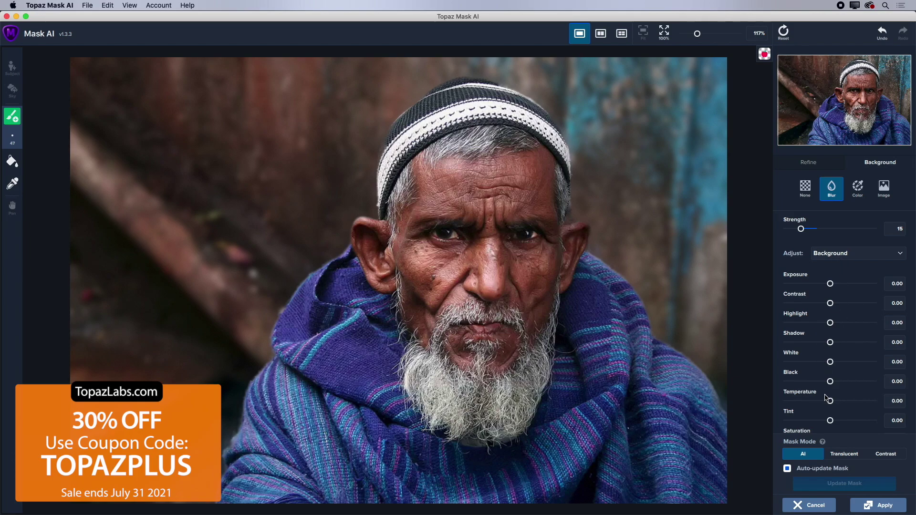
# - Set the portrait's background Saturation to -1.00
pyautogui.scroll(-1, 830, 420)
pyautogui.moveTo(830, 419); pyautogui.dragTo(791, 418)
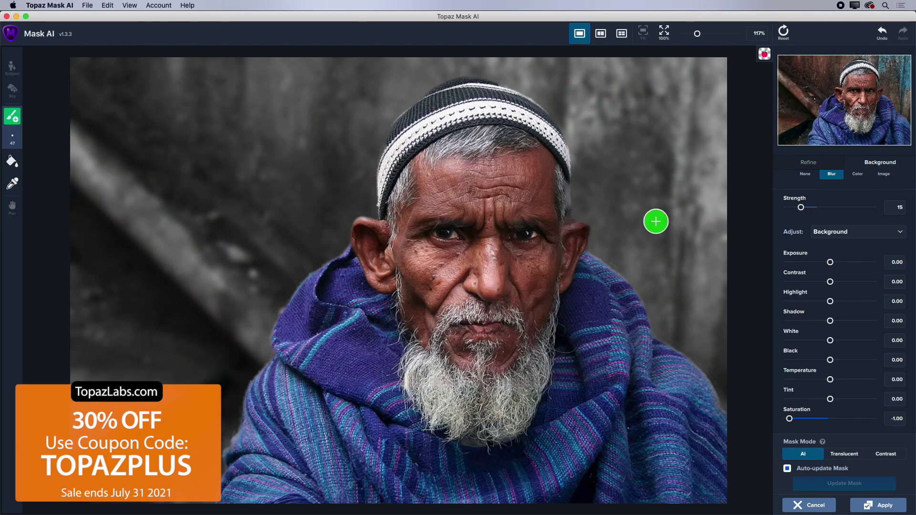
# - Reset the background Saturation, then try a foreground Saturation of -1.00 on the man and reset it
pyautogui.doubleClick(802, 412)
pyautogui.click(856, 234)
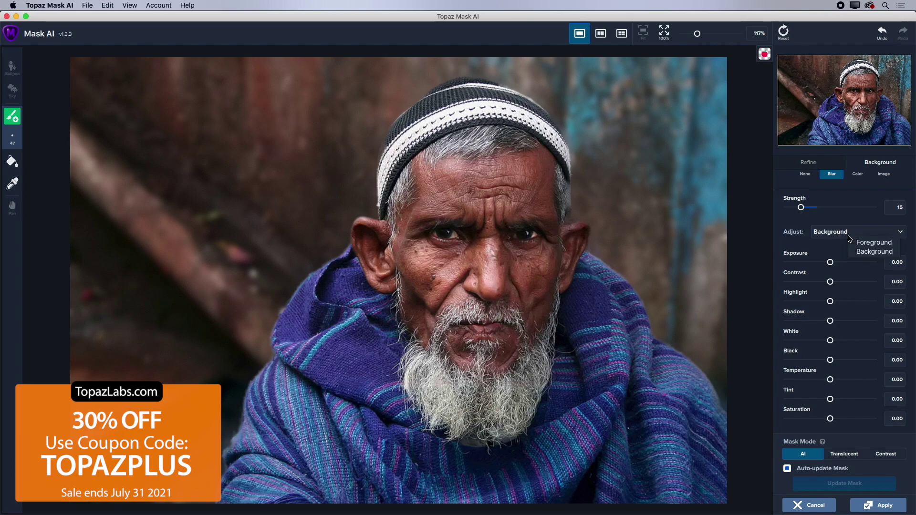
pyautogui.click(865, 240)
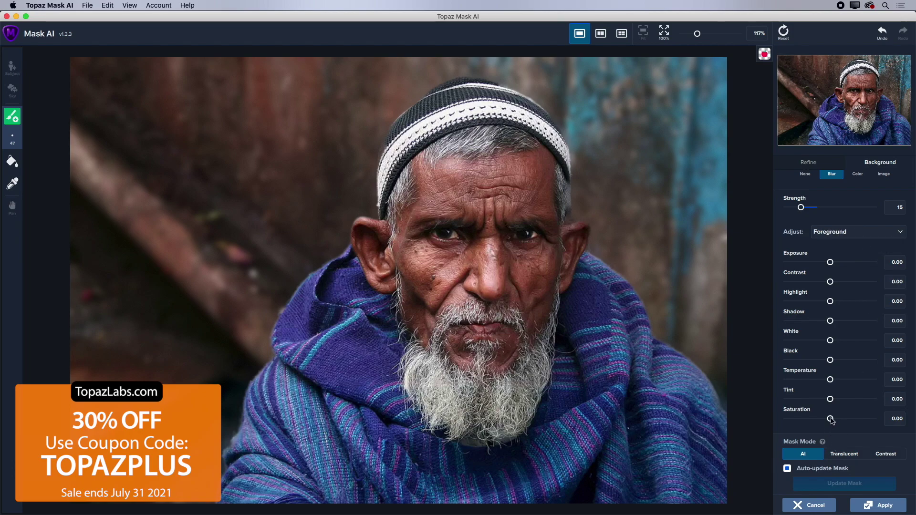
pyautogui.moveTo(831, 420); pyautogui.dragTo(778, 419)
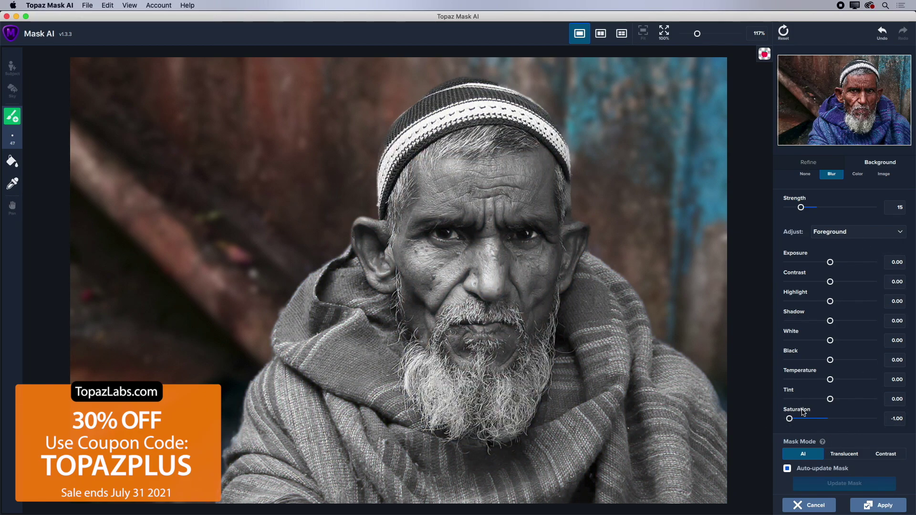
pyautogui.doubleClick(803, 413)
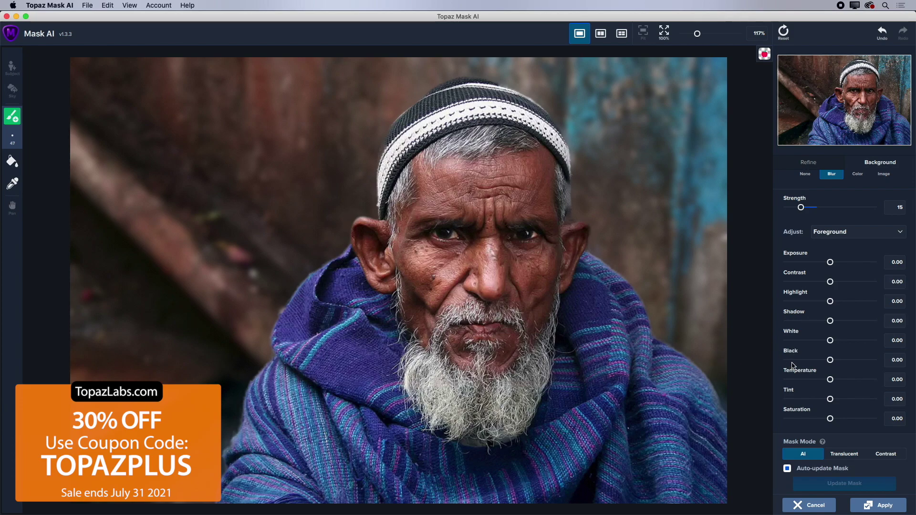
# - Cancel the Mask AI edits and close the portrait without saving it
pyautogui.click(804, 507)
pyautogui.press('super+w')
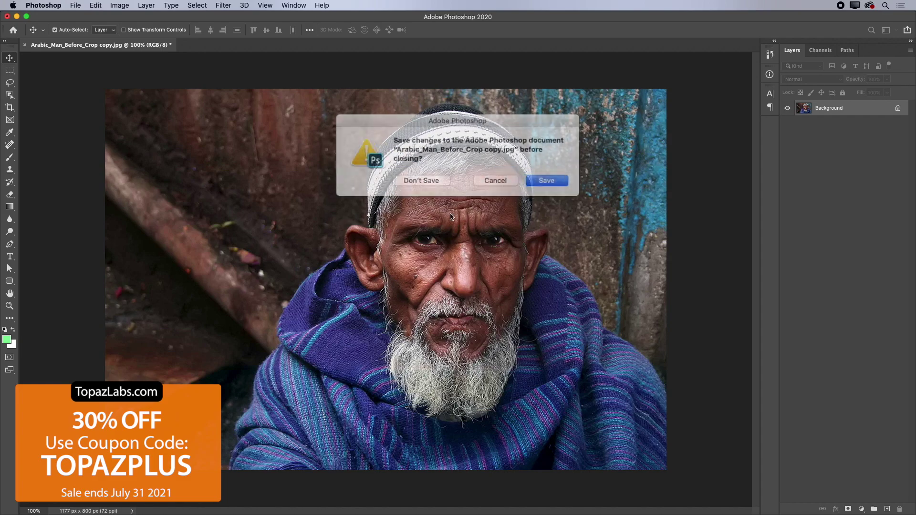
pyautogui.click(427, 184)
# - Switch to Adobe Bridge, open the lone tree photo in Photoshop, and launch Topaz Mask AI on it
pyautogui.press('super+Tab')
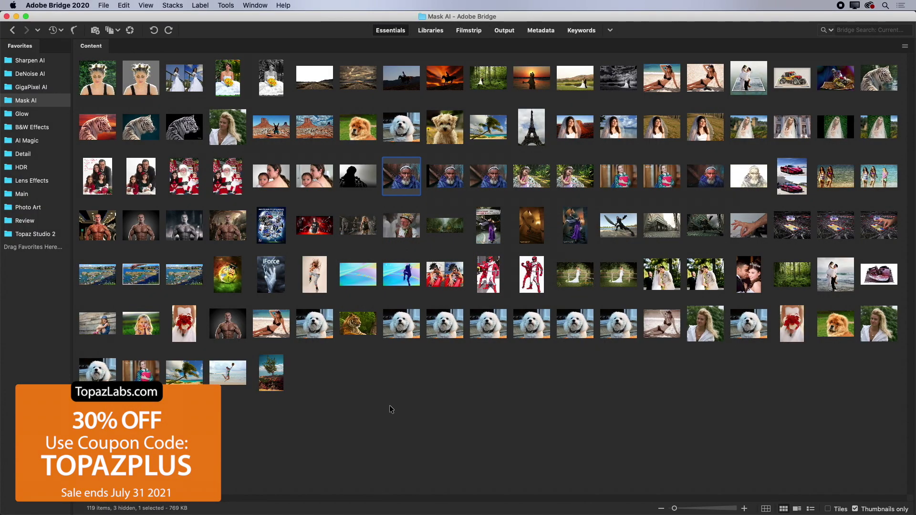
pyautogui.doubleClick(273, 377)
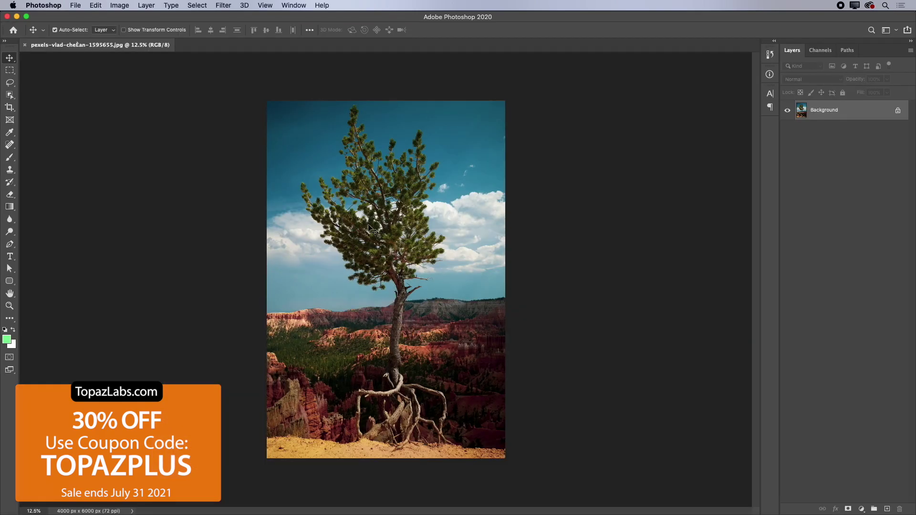
pyautogui.click(224, 5)
pyautogui.moveTo(291, 219)
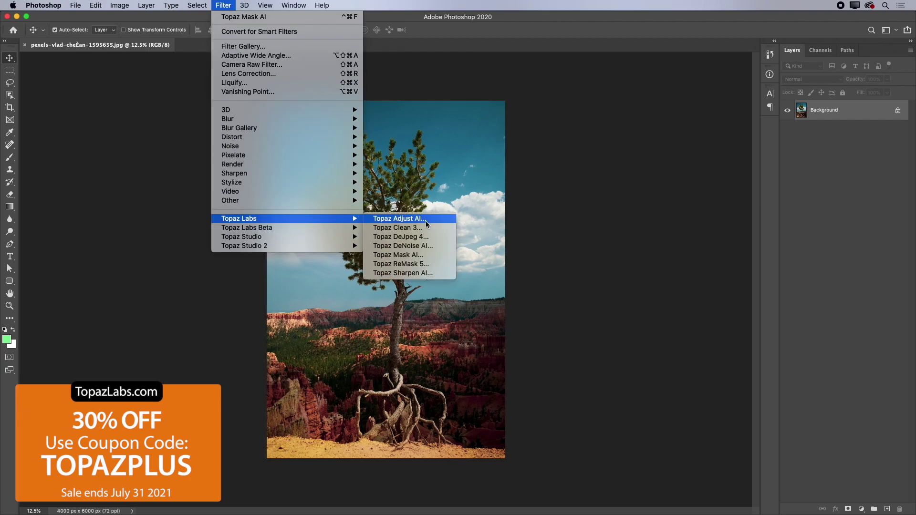
pyautogui.click(397, 265)
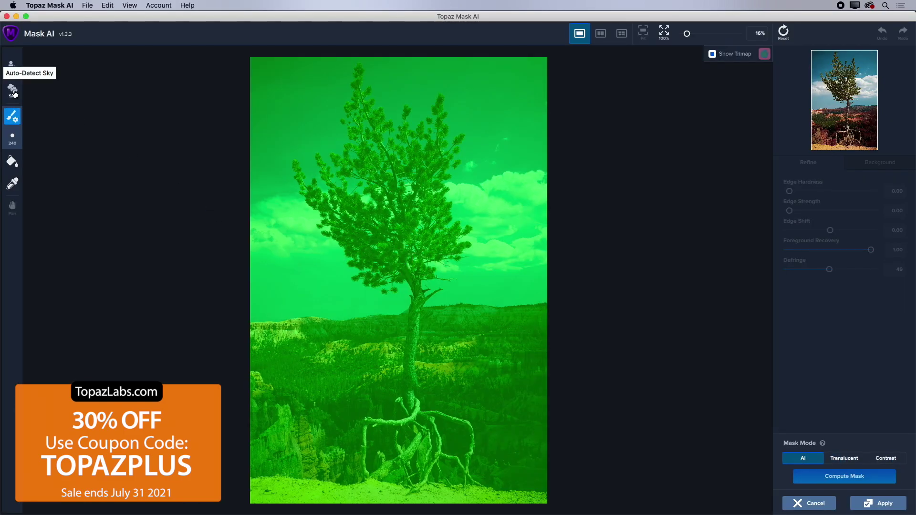
# - Auto-detect the sky and paint over the missed branch tips on both sides of the tree with a size 150 Compute brush
pyautogui.click(13, 92)
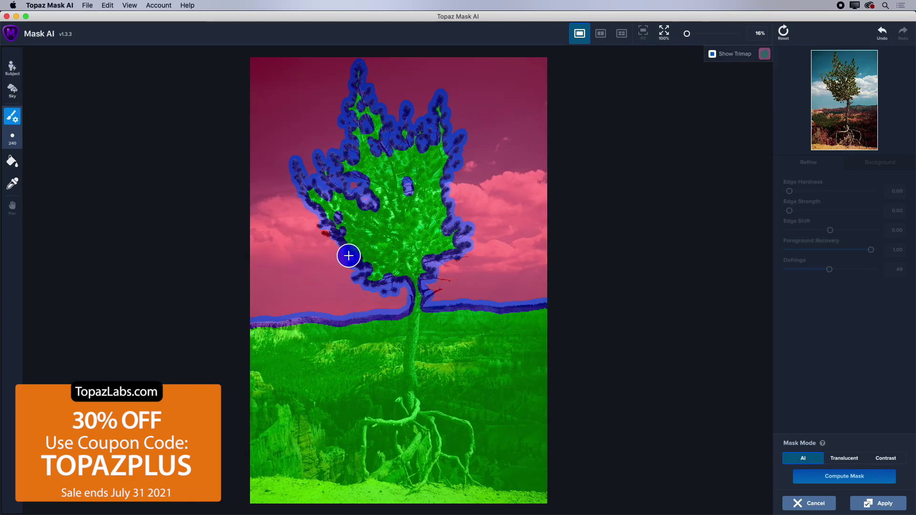
pyautogui.press('[')
pyautogui.press('[')
pyautogui.press('[')
pyautogui.moveTo(337, 237); pyautogui.dragTo(320, 227)
pyautogui.moveTo(451, 258)
pyautogui.mouseDown()
pyautogui.moveTo(435, 282)
pyautogui.moveTo(454, 278)
pyautogui.moveTo(432, 296)
pyautogui.moveTo(455, 247)
pyautogui.moveTo(441, 261)
pyautogui.moveTo(465, 256)
pyautogui.moveTo(478, 273)
pyautogui.moveTo(461, 213)
pyautogui.moveTo(465, 219)
pyautogui.moveTo(463, 168)
pyautogui.moveTo(452, 248)
pyautogui.moveTo(407, 267)
pyautogui.mouseUp()
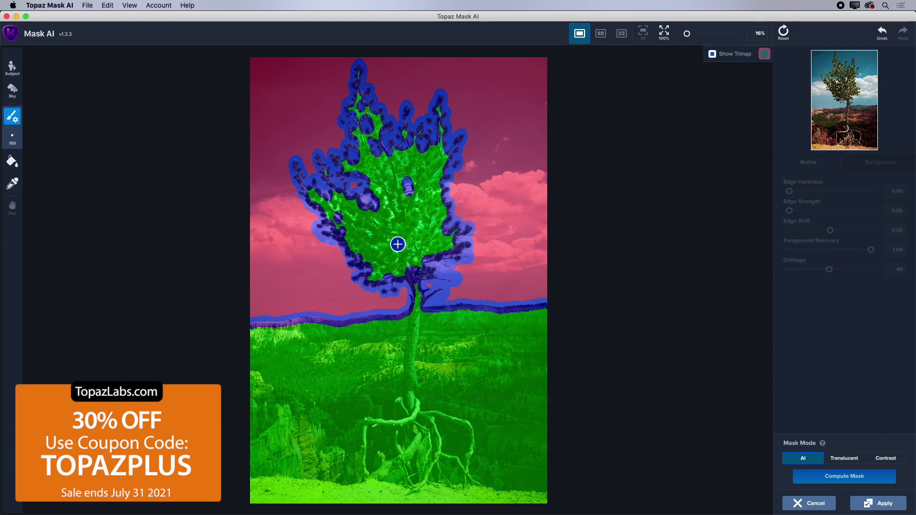
# - Fill the tree's foliage with the Compute area and compute the mask in AI mode
pyautogui.press('f')
pyautogui.click(432, 179)
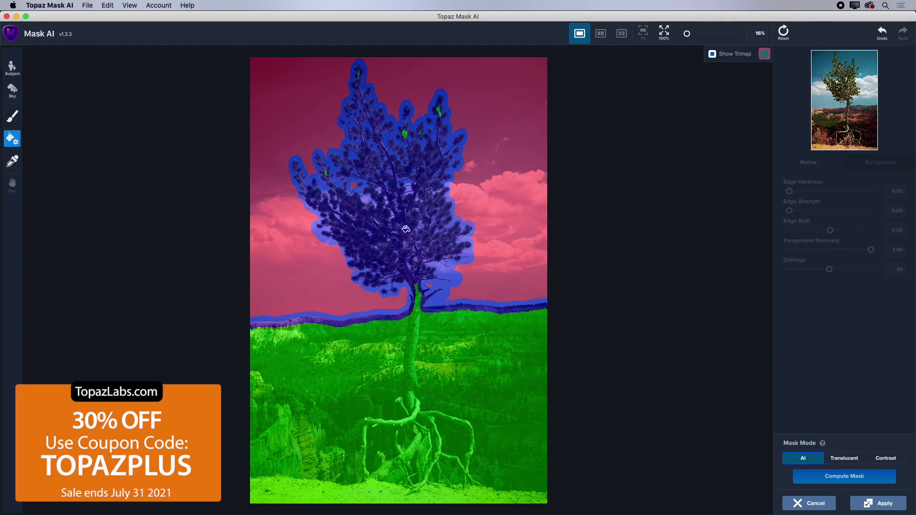
pyautogui.press('b')
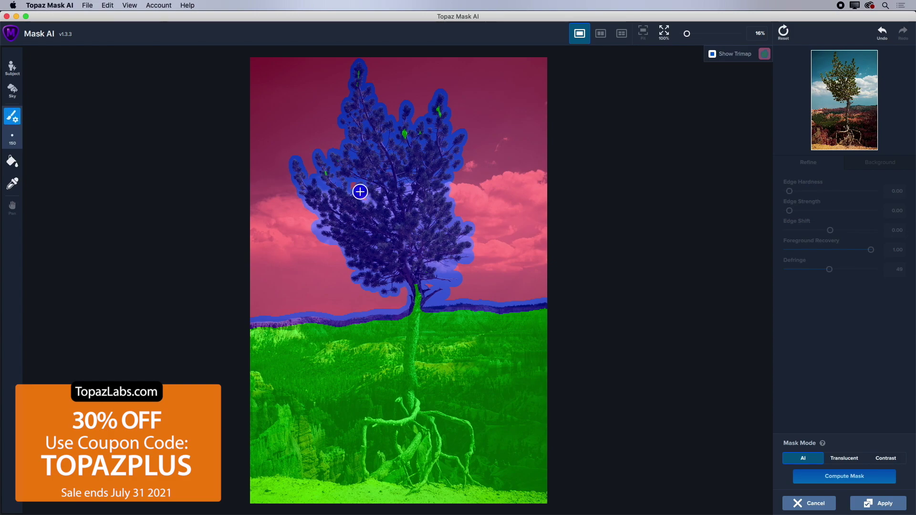
pyautogui.click(843, 478)
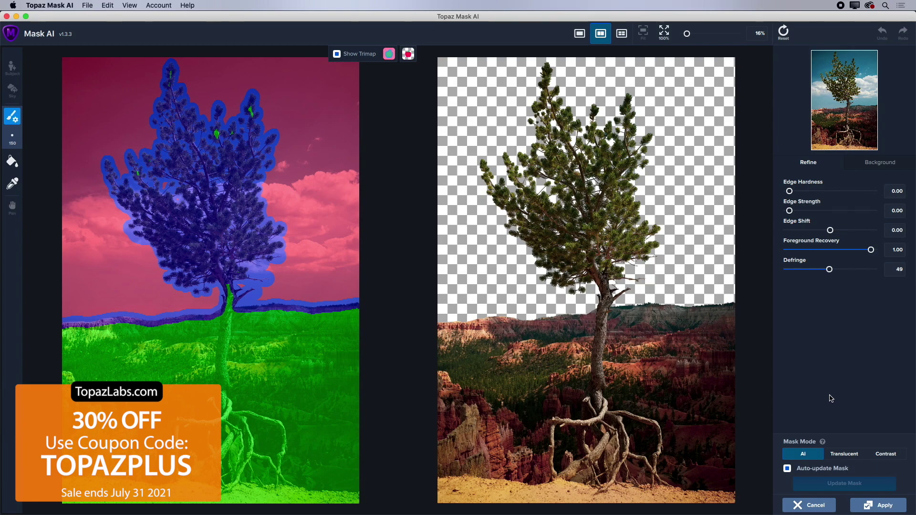
# - Set Defringe to 0 and compare the ridge's mask edge with the original at 100% with the trimap hidden
pyautogui.moveTo(830, 270); pyautogui.dragTo(778, 270)
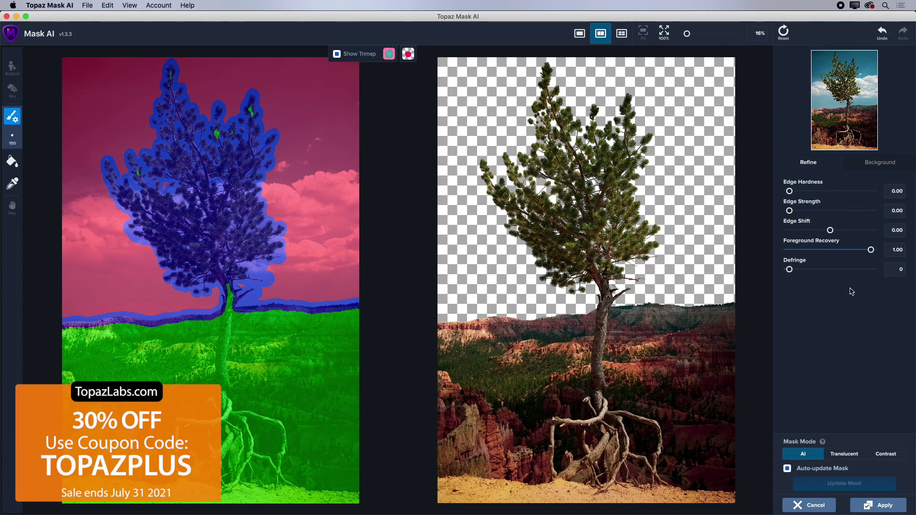
pyautogui.click(666, 37)
pyautogui.moveTo(848, 102); pyautogui.dragTo(861, 106)
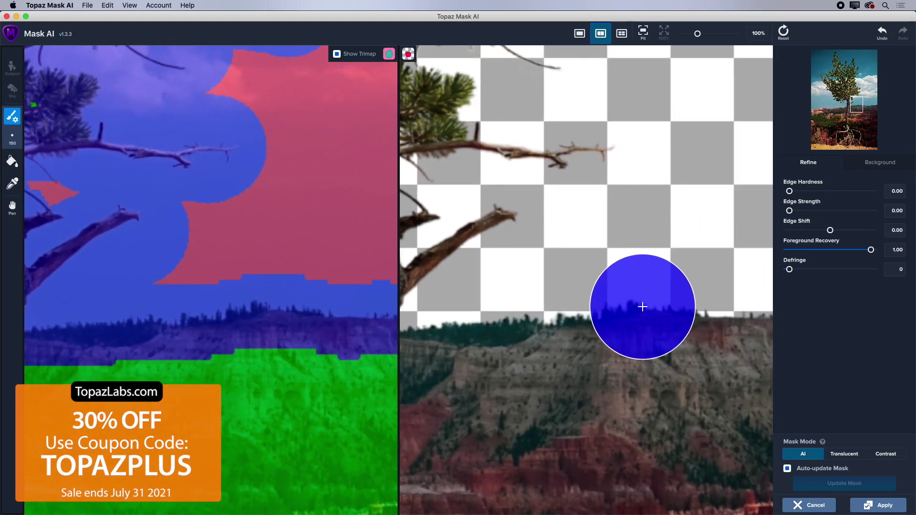
pyautogui.click(336, 54)
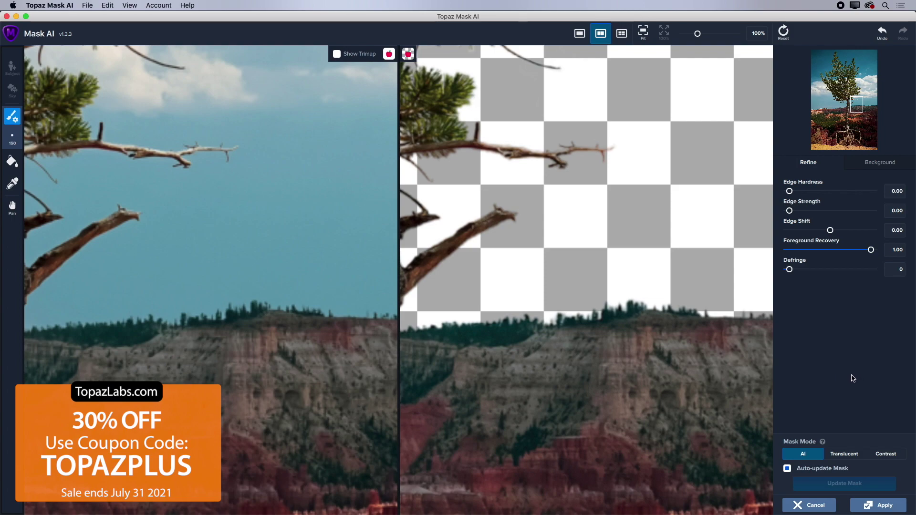
pyautogui.click(643, 32)
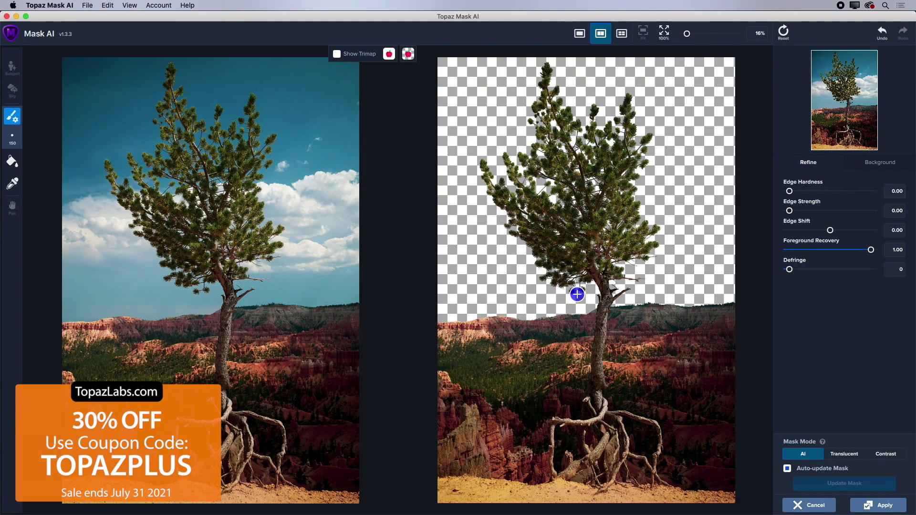
# - Show the masked cutout of the tree and canyon alone in a single-image view
pyautogui.press('super+1')
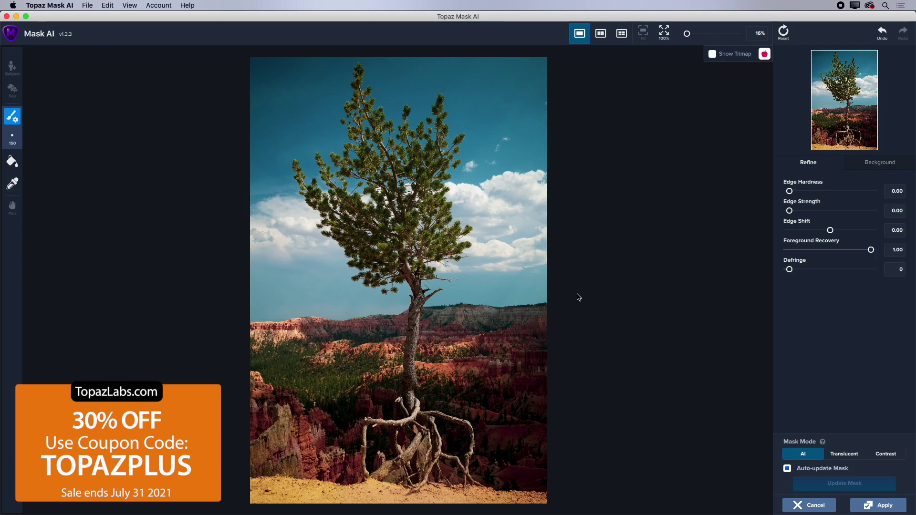
pyautogui.press('super+m')
pyautogui.press('super+m')
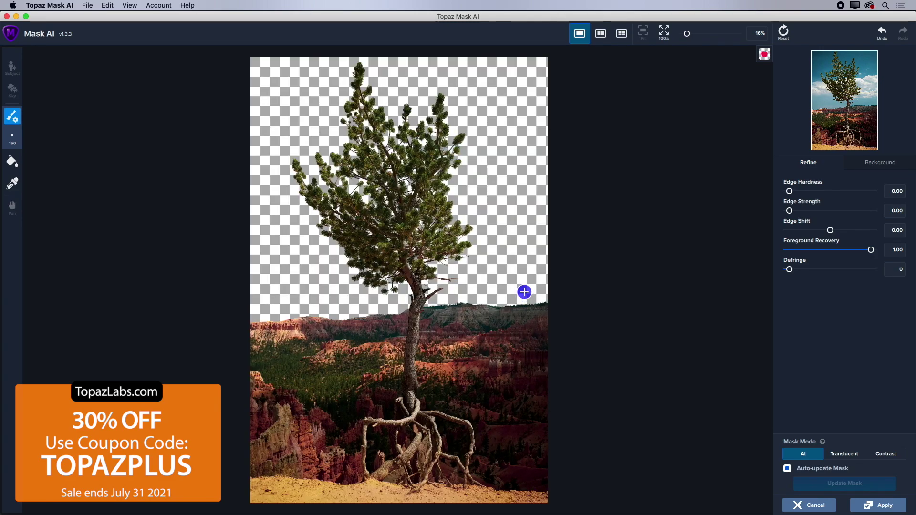
# - Load Clouds02.jpg from the Backgrounds folder as the replacement background image
pyautogui.click(883, 164)
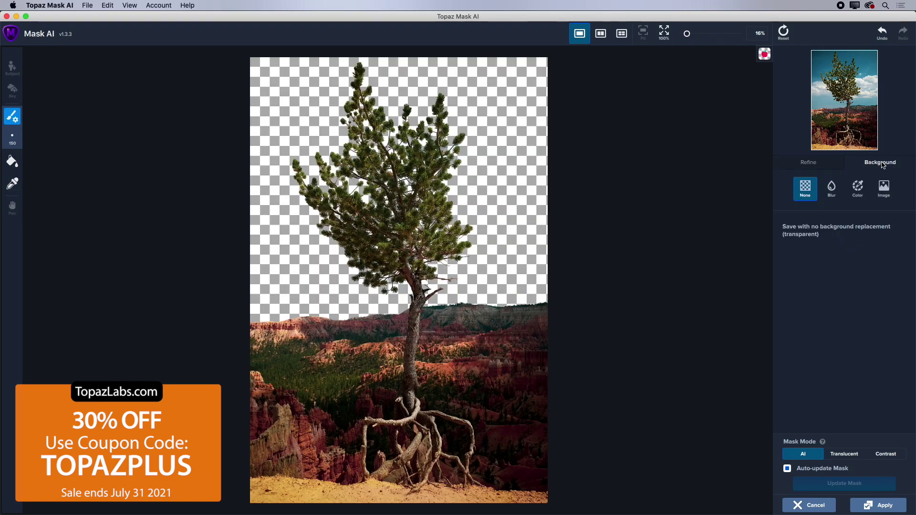
pyautogui.click(885, 189)
pyautogui.click(871, 229)
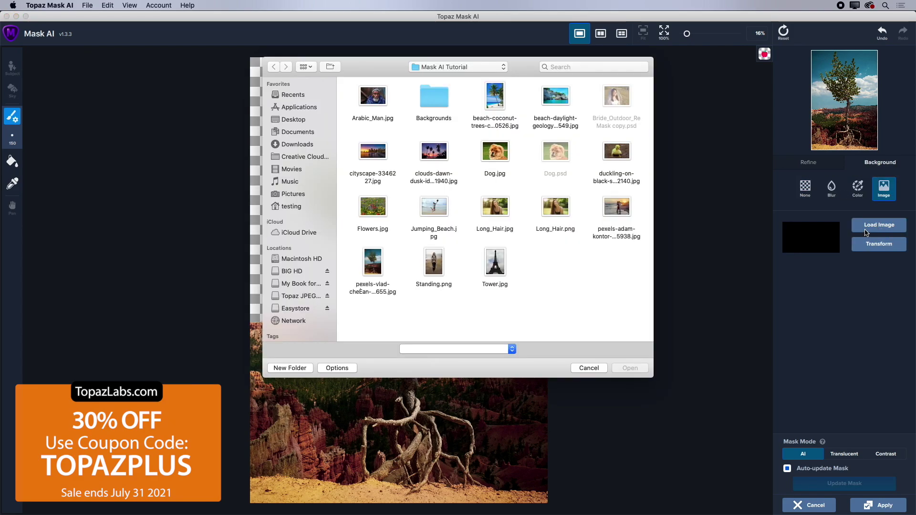
pyautogui.doubleClick(436, 98)
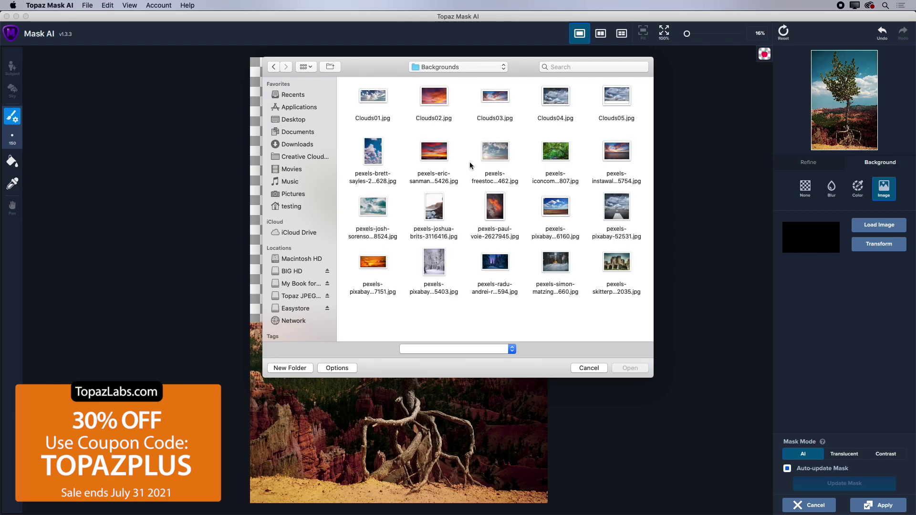
pyautogui.doubleClick(437, 100)
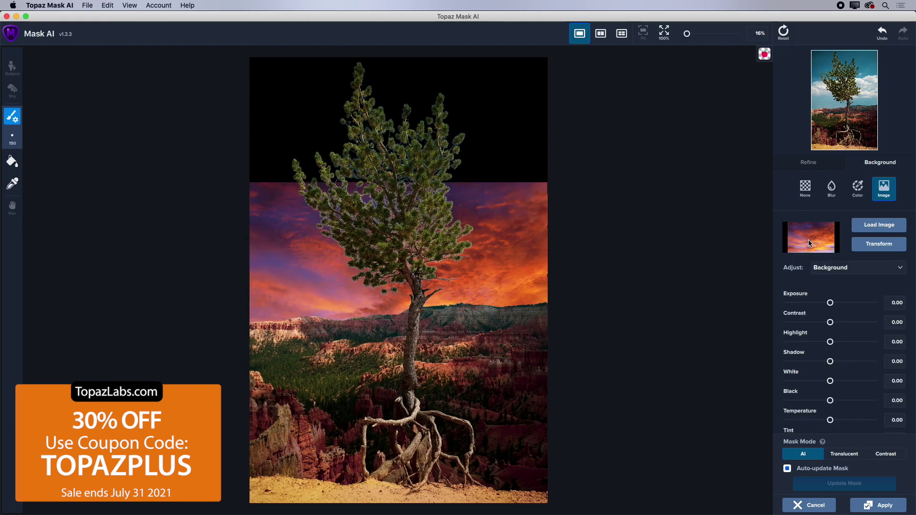
# - Enlarge the sunset sky image and move it up so it covers the whole sky down to the ridge
pyautogui.click(868, 245)
pyautogui.moveTo(548, 184); pyautogui.dragTo(619, 134)
pyautogui.moveTo(507, 312); pyautogui.dragTo(465, 231)
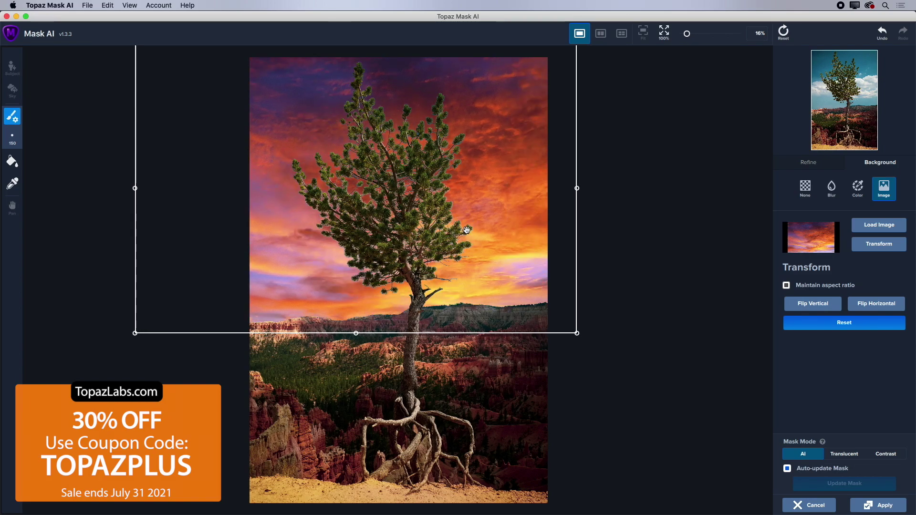
pyautogui.click(803, 163)
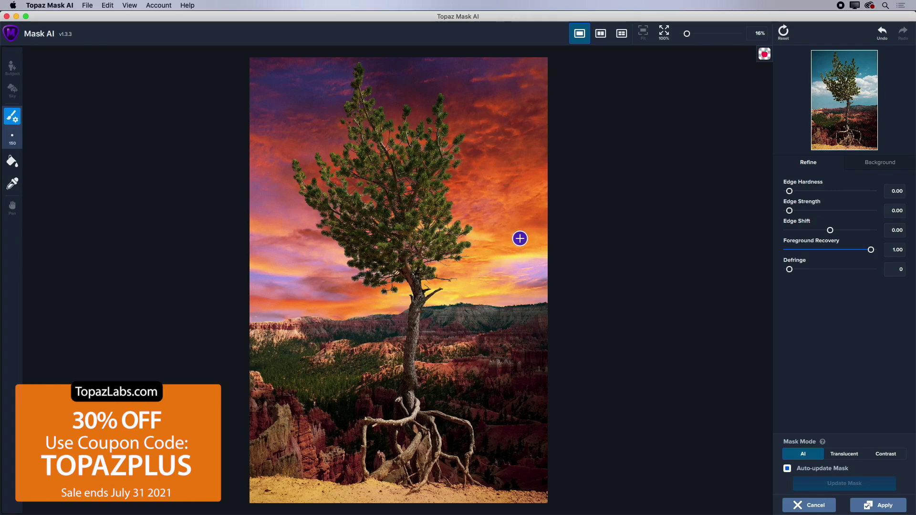
# - Set the foreground Temperature to 0.91 to warm the tree and canyon
pyautogui.click(863, 167)
pyautogui.click(850, 269)
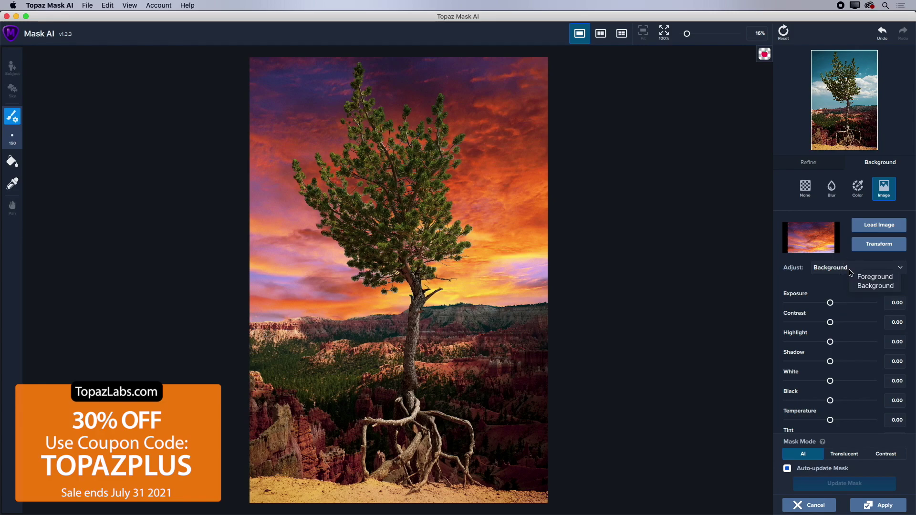
pyautogui.click(862, 278)
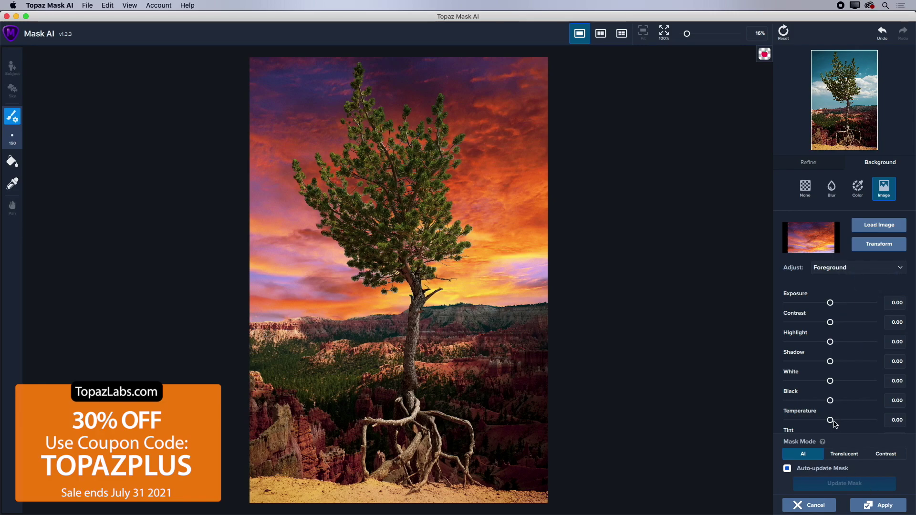
pyautogui.moveTo(831, 420); pyautogui.dragTo(868, 423)
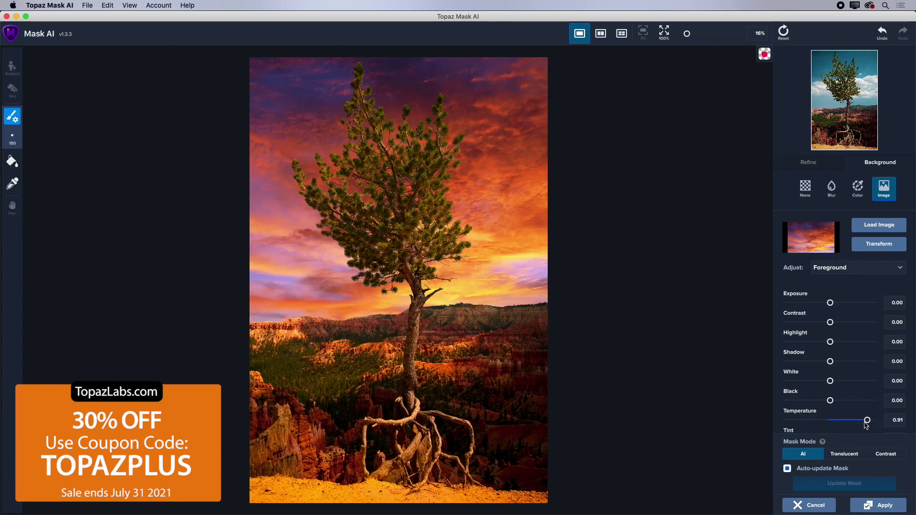
# - Inspect the tree's branches against the new sky at 100%, and display the original and the result side by side
pyautogui.click(664, 32)
pyautogui.moveTo(849, 102); pyautogui.dragTo(858, 104)
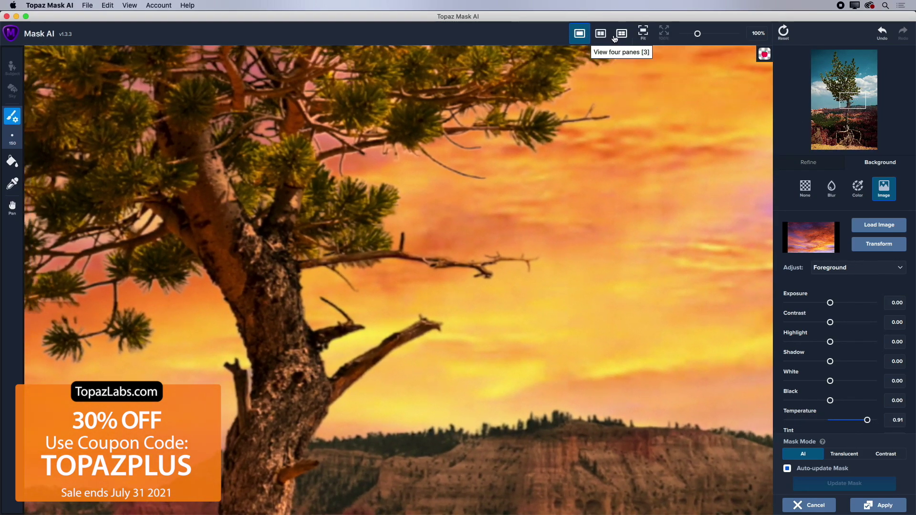
pyautogui.click(603, 34)
pyautogui.click(642, 30)
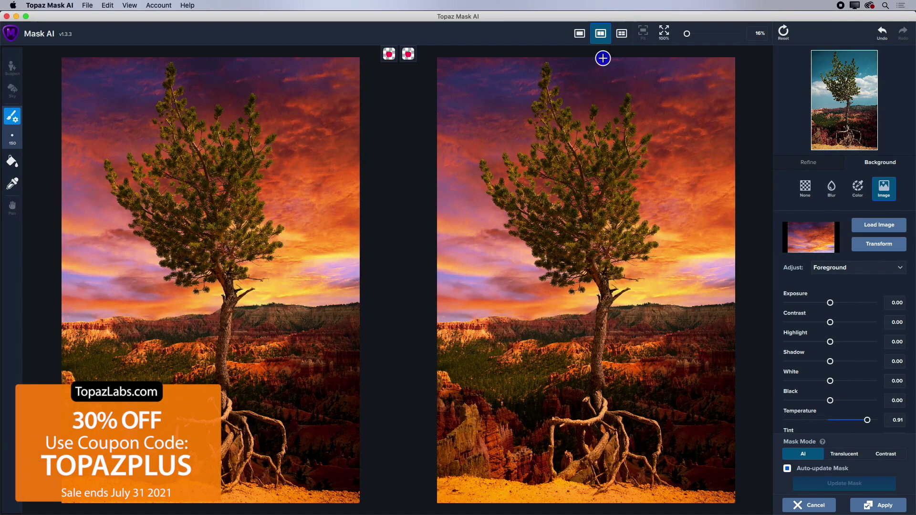
pyautogui.click(389, 54)
pyautogui.click(407, 62)
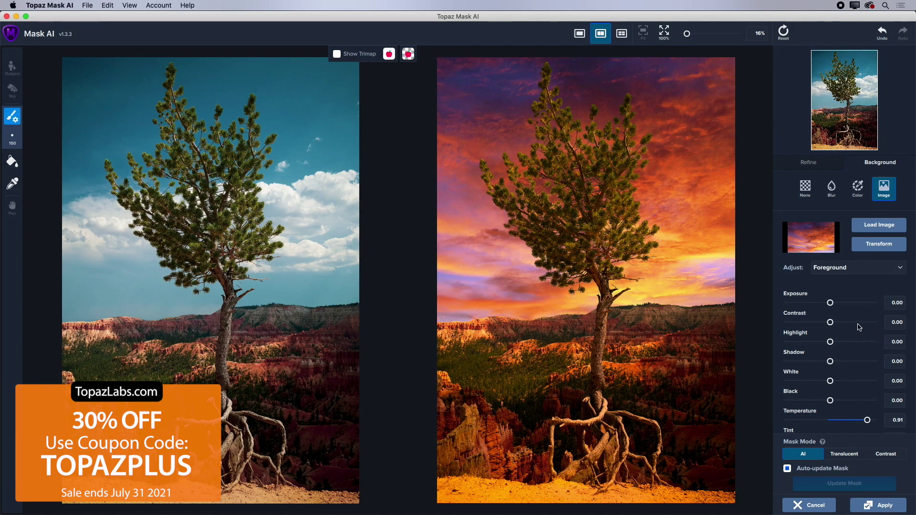
# - Compare the tree-lined ridge in the original and the result at 100%, and return to the full image
pyautogui.click(665, 34)
pyautogui.moveTo(847, 103)
pyautogui.mouseDown()
pyautogui.moveTo(857, 106)
pyautogui.moveTo(856, 93)
pyautogui.moveTo(868, 106)
pyautogui.mouseUp()
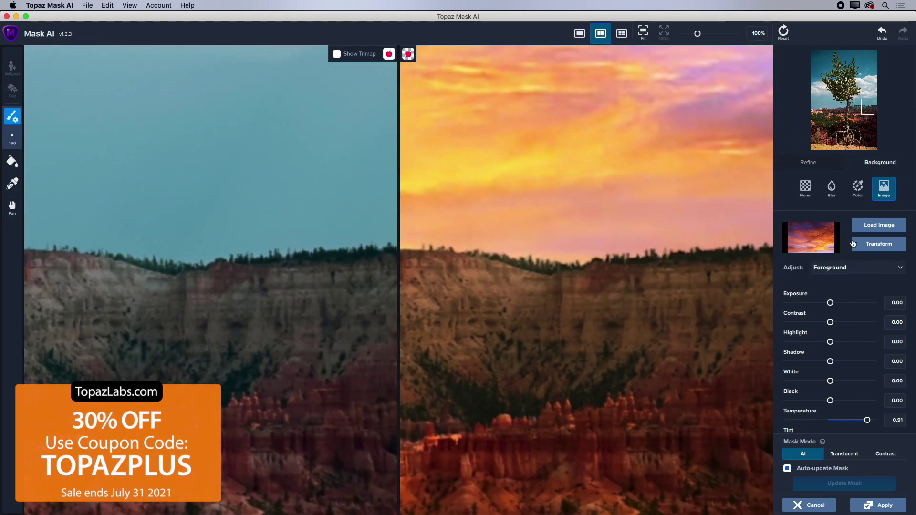
pyautogui.click(643, 32)
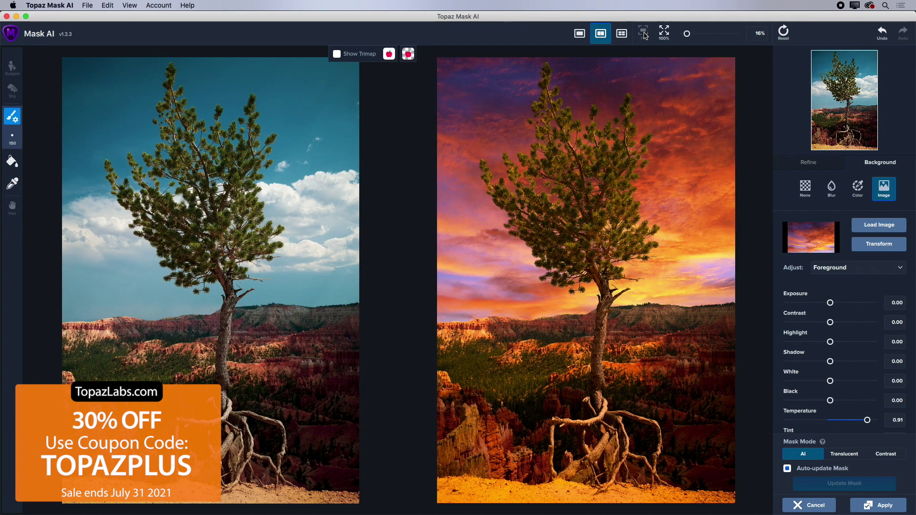
# - Cancel Mask AI for the tree photo and switch to Adobe Bridge
pyautogui.click(810, 507)
pyautogui.press('super+Tab')
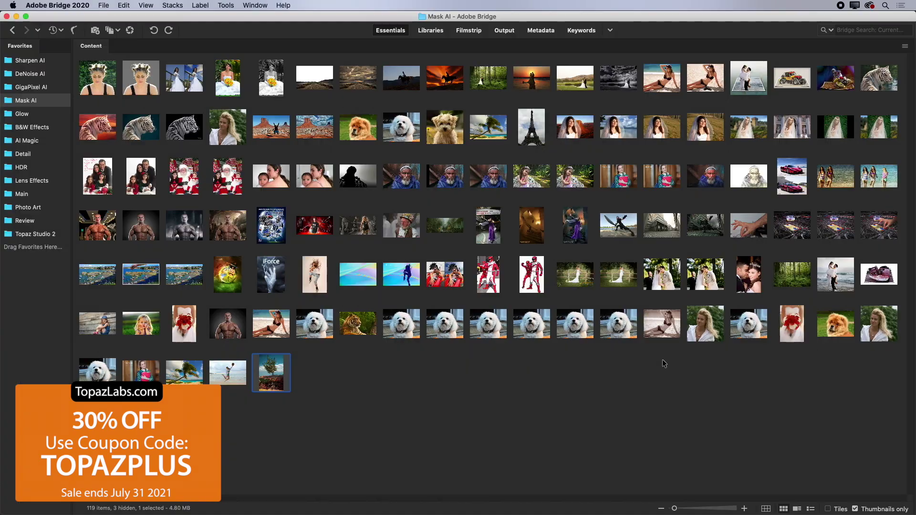
# - Preview the bride against the red canyon, the lake and the original grass at full screen in Adobe Bridge
pyautogui.click(576, 129)
pyautogui.press('space')
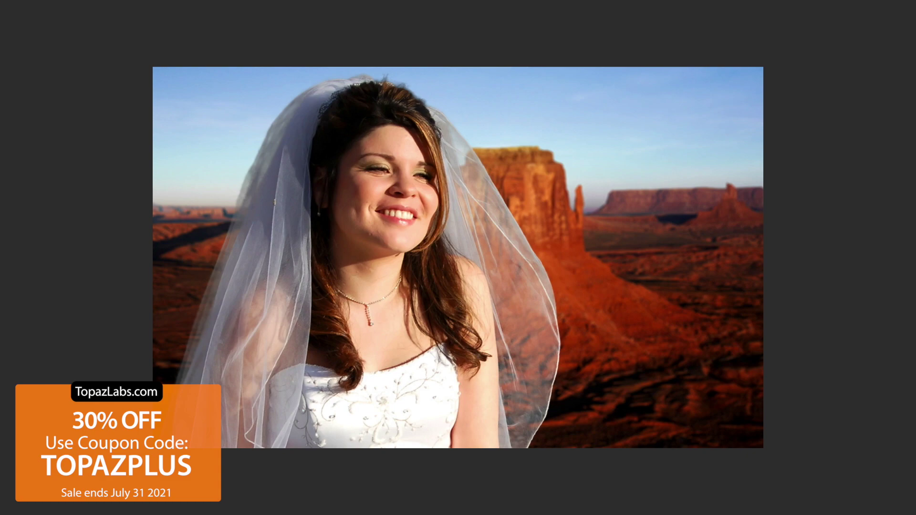
pyautogui.press('Right')
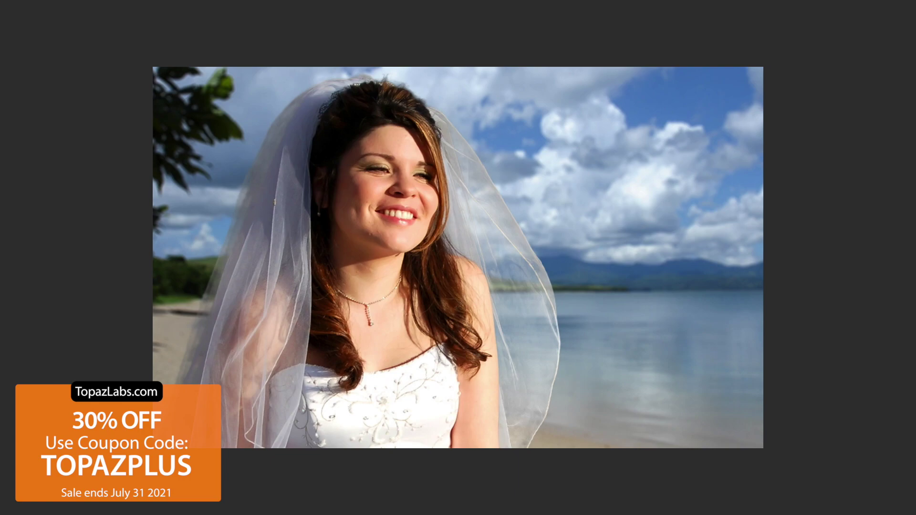
pyautogui.press('Right')
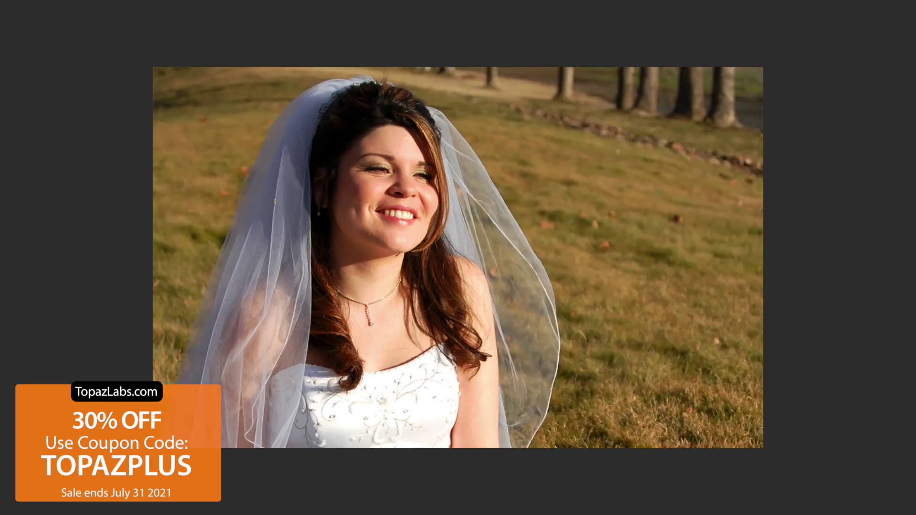
pyautogui.press('space')
# - Open the bride photo on grass in Photoshop and launch Topaz Mask AI on its Original layer
pyautogui.doubleClick(715, 137)
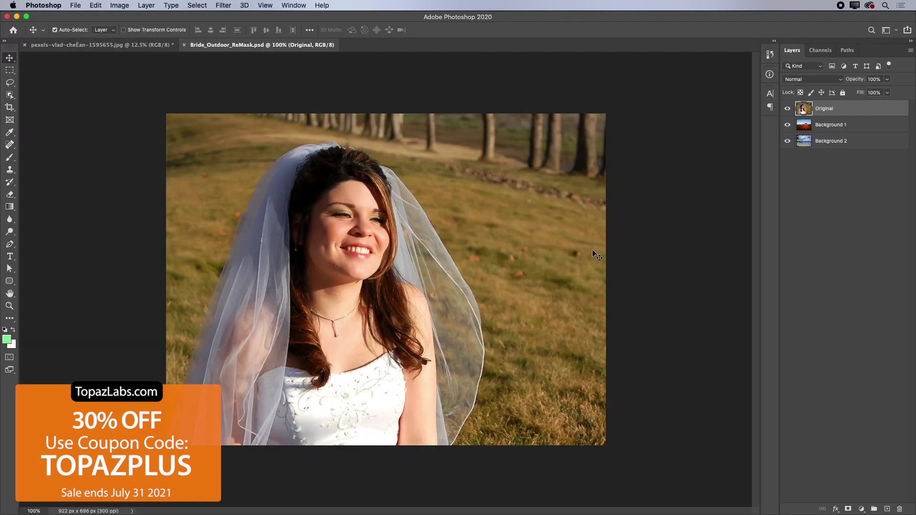
pyautogui.click(234, 8)
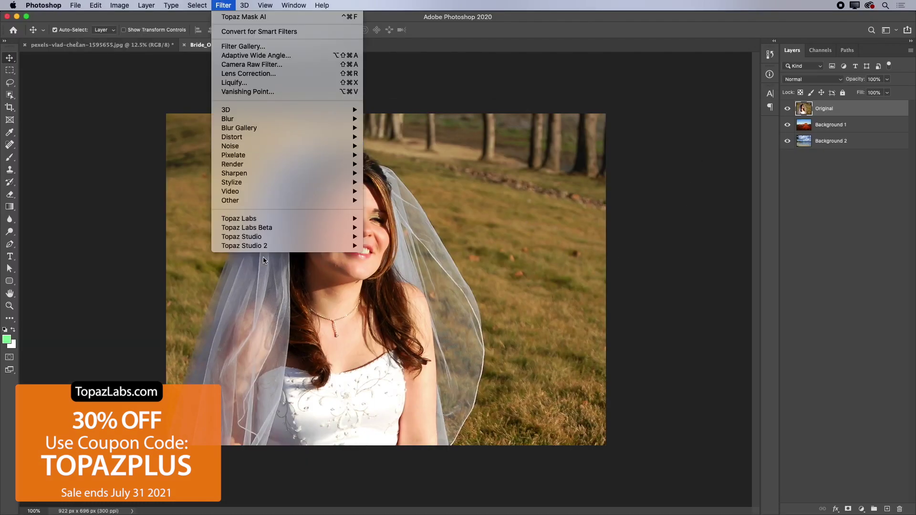
pyautogui.moveTo(269, 220)
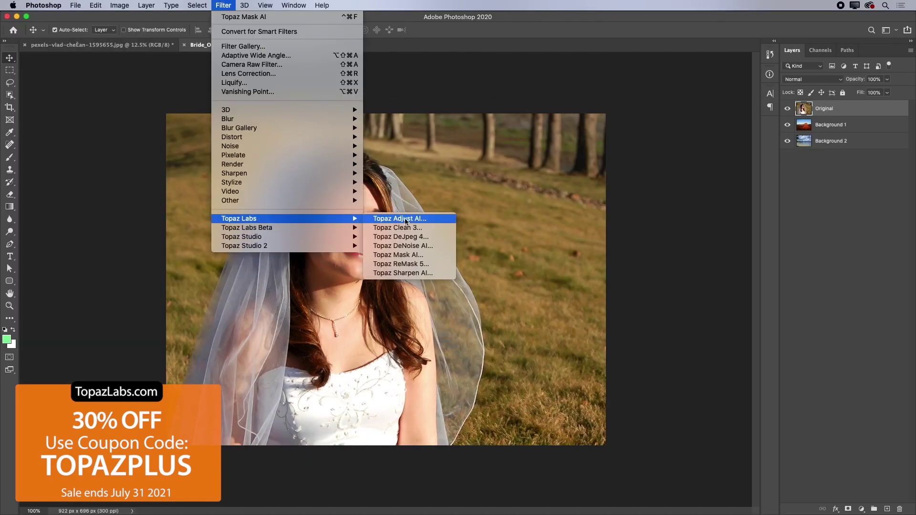
pyautogui.click(394, 256)
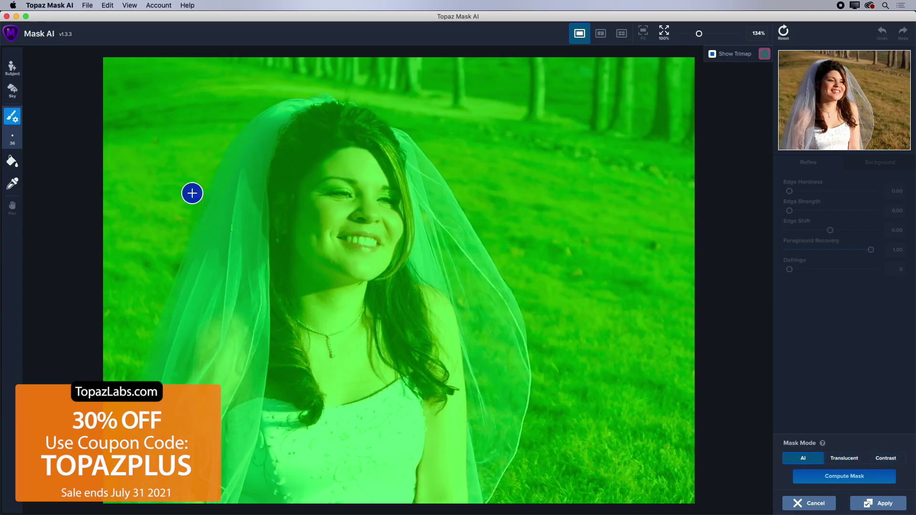
# - Auto-detect the bride as the subject and brush the compute area along the veil's outer edge and beside her hair and arm
pyautogui.click(12, 70)
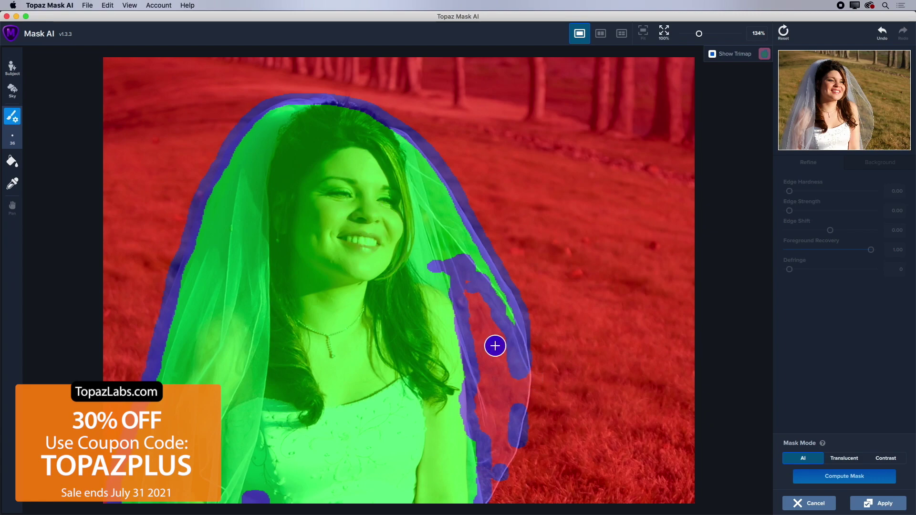
pyautogui.moveTo(526, 368)
pyautogui.mouseDown()
pyautogui.moveTo(515, 440)
pyautogui.moveTo(482, 503)
pyautogui.mouseUp()
pyautogui.press(']')
pyautogui.moveTo(484, 409)
pyautogui.mouseDown()
pyautogui.moveTo(467, 462)
pyautogui.moveTo(473, 499)
pyautogui.moveTo(464, 335)
pyautogui.moveTo(415, 248)
pyautogui.moveTo(413, 188)
pyautogui.moveTo(395, 135)
pyautogui.mouseUp()
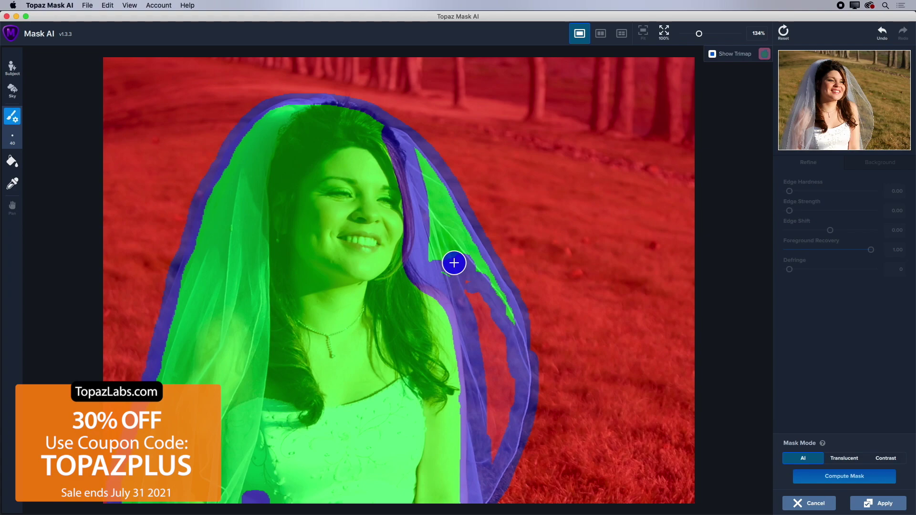
# - Fill the rest of the sheer veil as compute, clean up its stray specks, and mark the patch on the lower dress as keep
pyautogui.press('f')
pyautogui.click(447, 242)
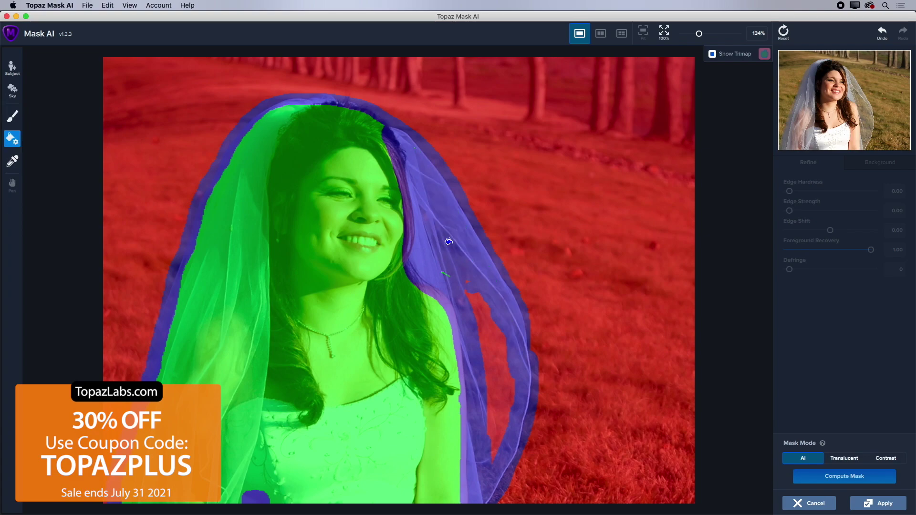
pyautogui.click(486, 348)
pyautogui.press('b')
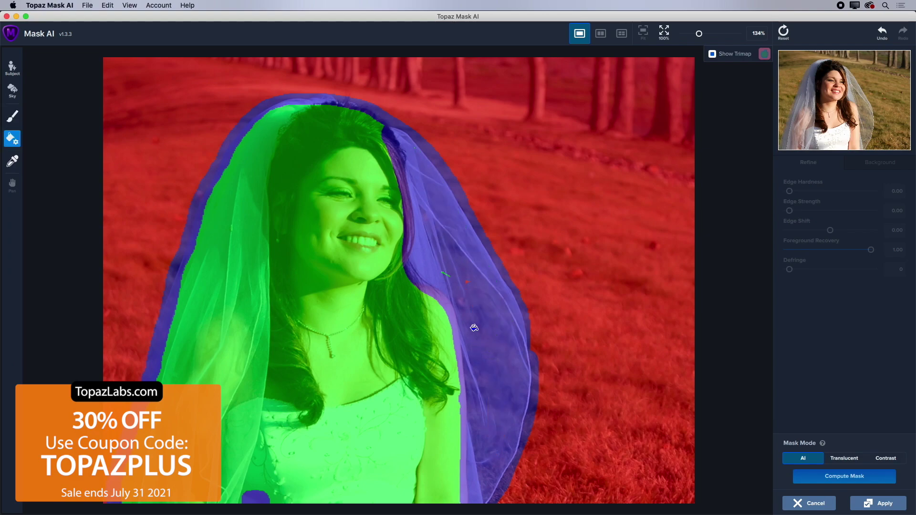
pyautogui.press('b')
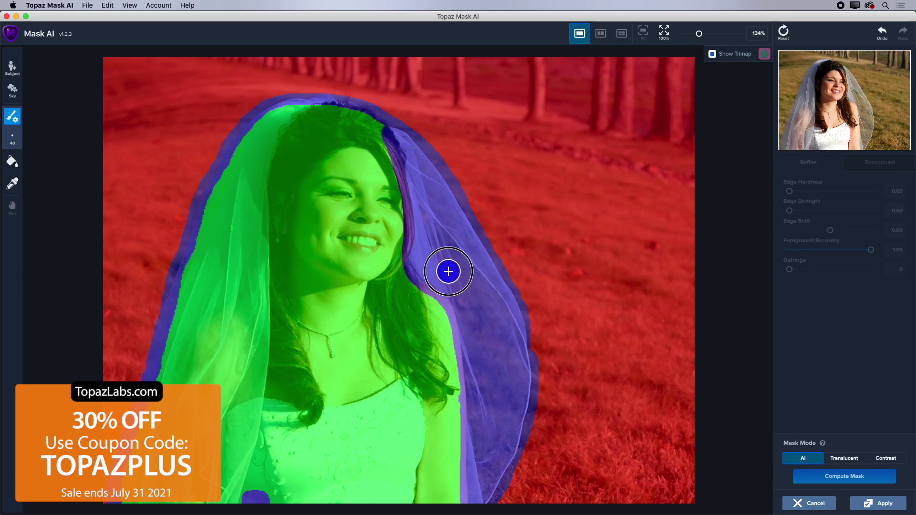
pyautogui.press('b')
pyautogui.moveTo(276, 487)
pyautogui.mouseDown()
pyautogui.moveTo(251, 496)
pyautogui.moveTo(276, 497)
pyautogui.mouseUp()
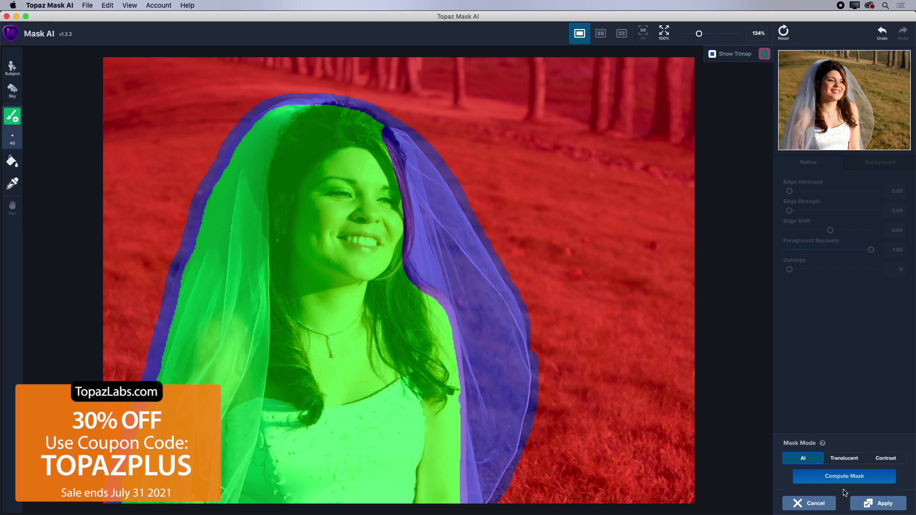
# - Compute the bride's mask in Translucent mode and display the result as a black-and-white mask
pyautogui.click(846, 459)
pyautogui.click(831, 477)
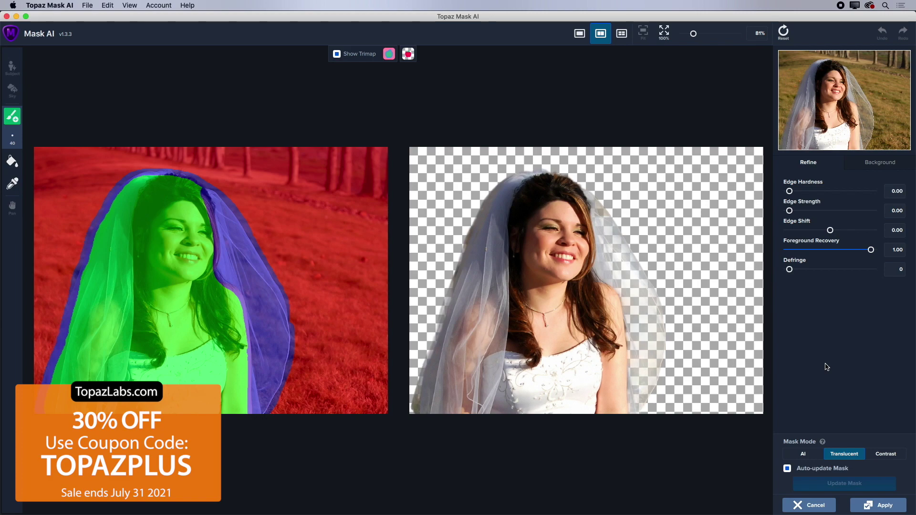
pyautogui.click(408, 53)
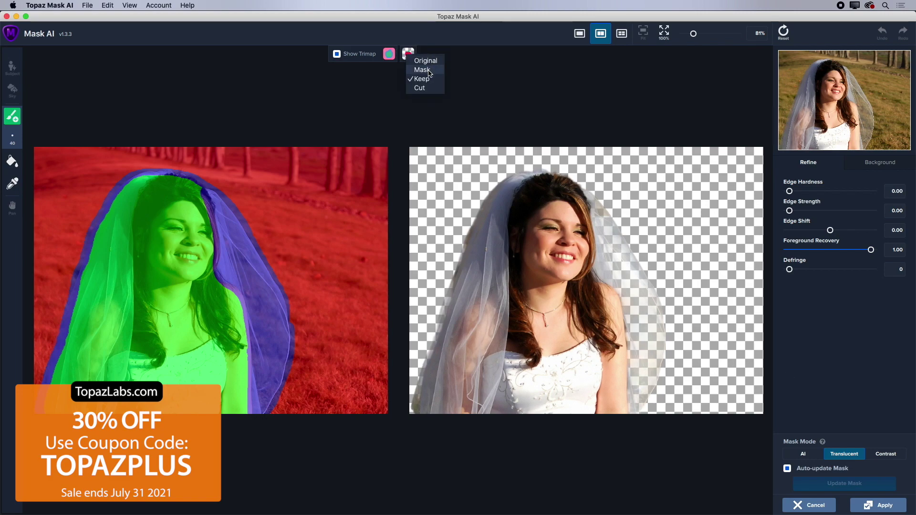
pyautogui.click(429, 72)
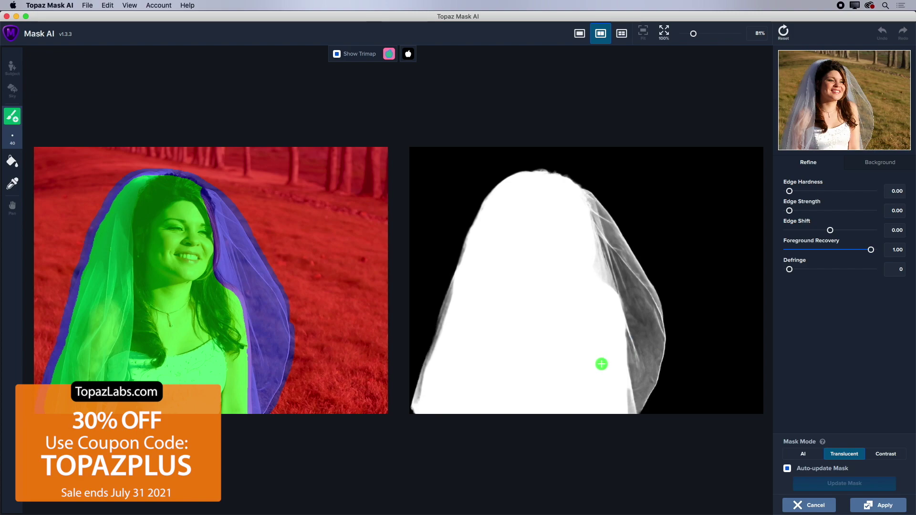
# - Paint compute area along the veil's lower left edge and set the result view back to Keep
pyautogui.press('3')
pyautogui.moveTo(444, 308); pyautogui.dragTo(414, 380)
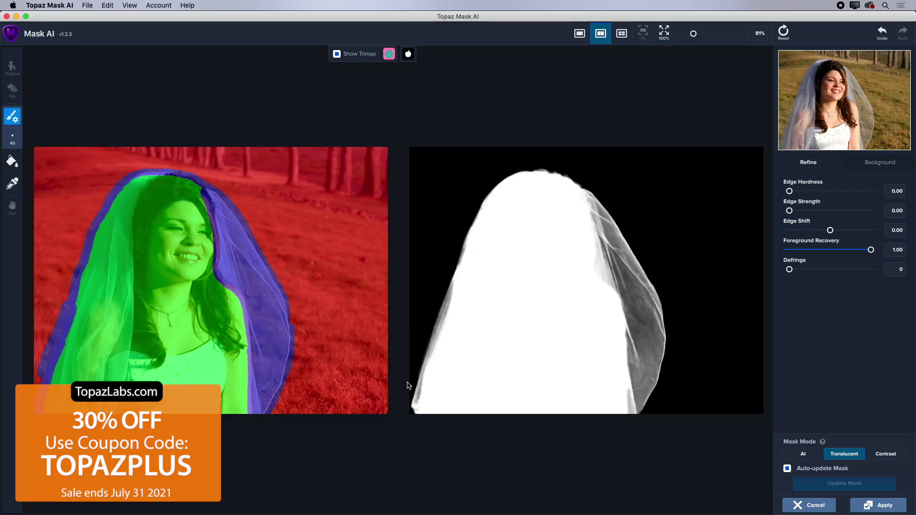
pyautogui.click(408, 54)
pyautogui.click(424, 81)
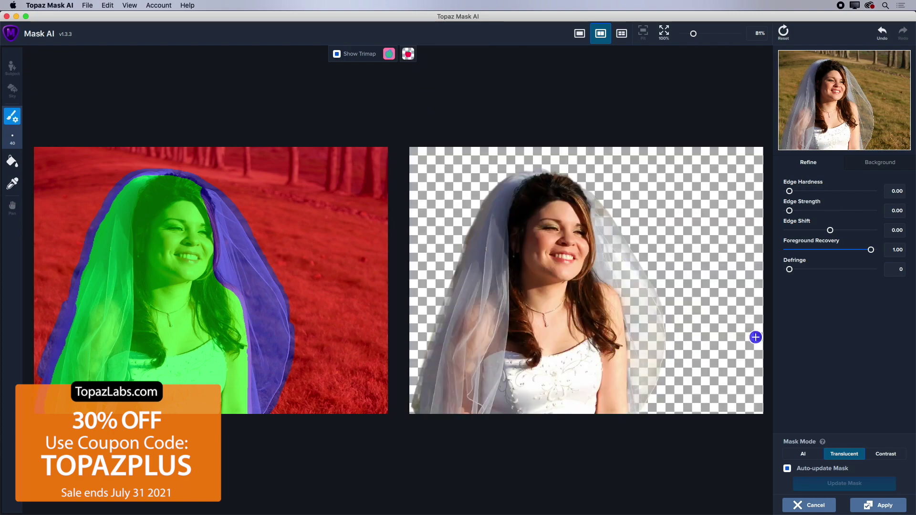
# - Set Defringe to 29 and apply the bride's mask to the Photoshop layer
pyautogui.moveTo(790, 269); pyautogui.dragTo(815, 272)
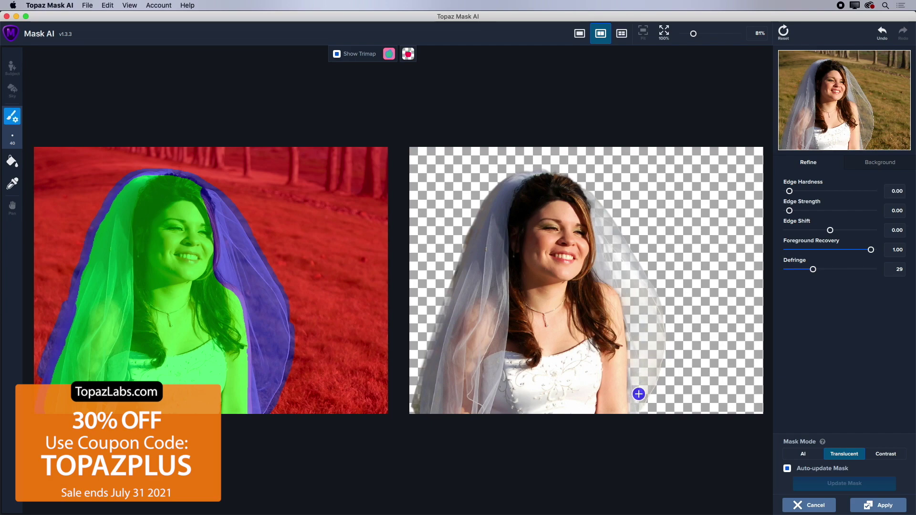
pyautogui.click(878, 506)
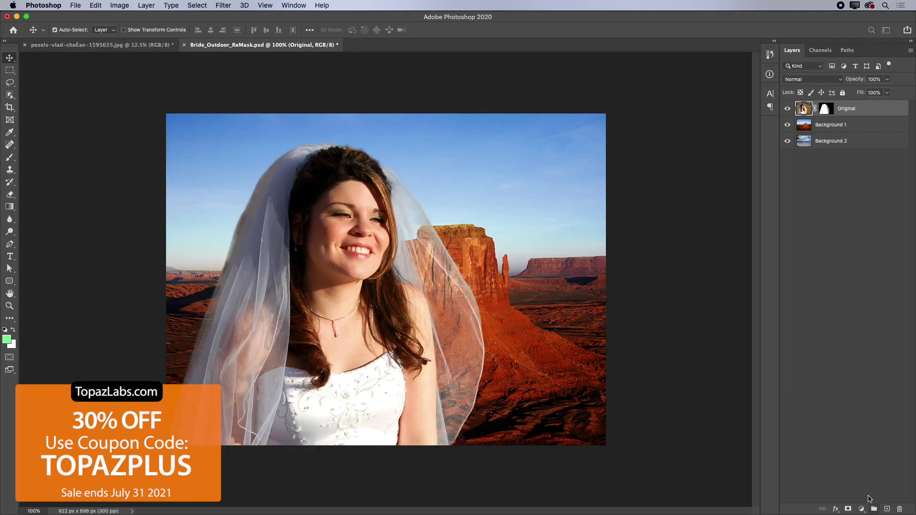
# - Compare the sheer veil before and after masking at 200% by undoing and redoing the mask
pyautogui.click(482, 382)
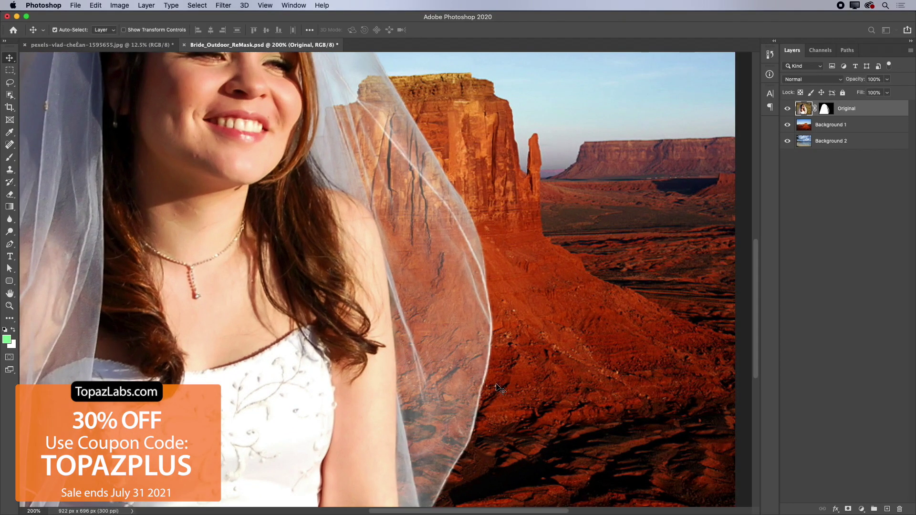
pyautogui.press('super+z')
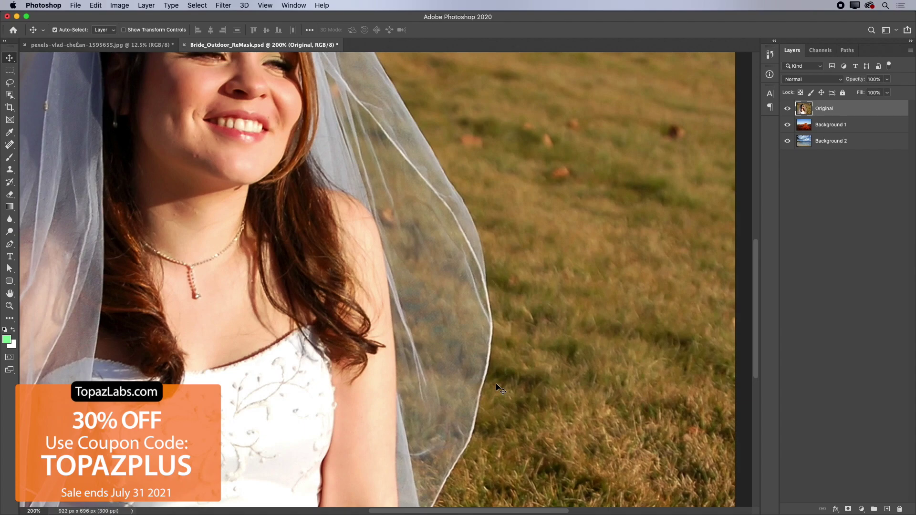
pyautogui.press('super+shift+z')
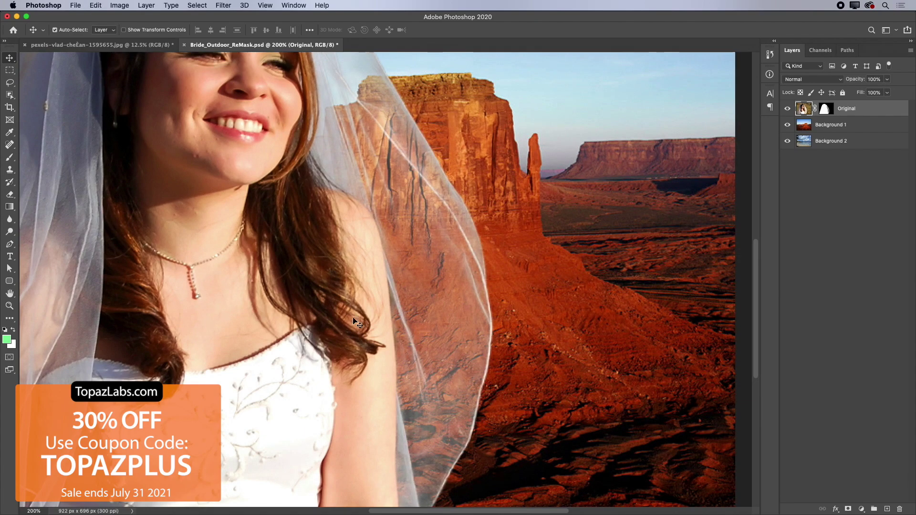
# - Nudge the masked bride slightly down and to the left, and toggle the Background 1 layer to compare the canyon and lake backdrops
pyautogui.moveTo(329, 334)
pyautogui.mouseDown()
pyautogui.moveTo(285, 374)
pyautogui.moveTo(415, 446)
pyautogui.moveTo(394, 368)
pyautogui.moveTo(323, 341)
pyautogui.mouseUp()
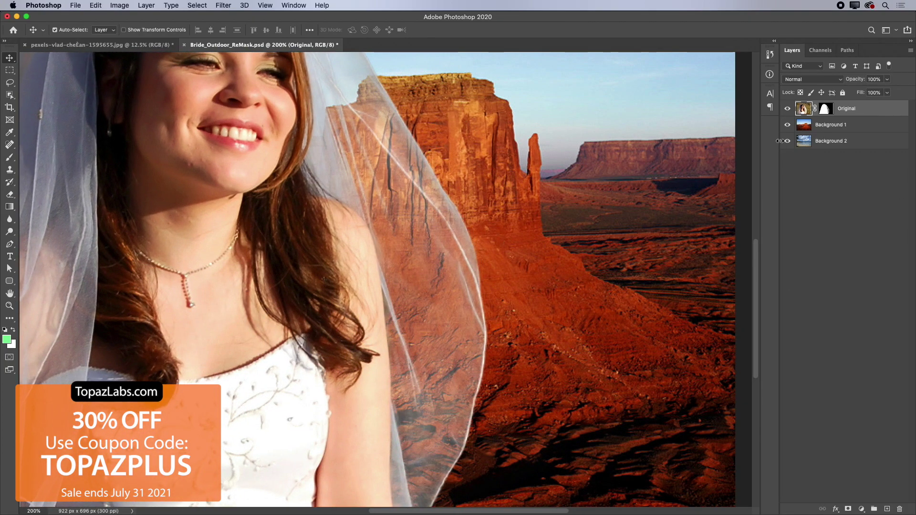
pyautogui.click(788, 126)
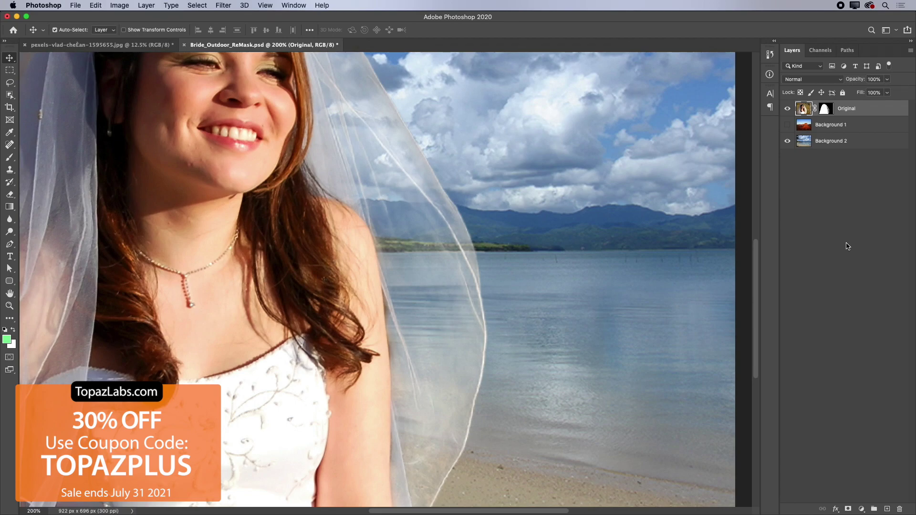
pyautogui.click(787, 125)
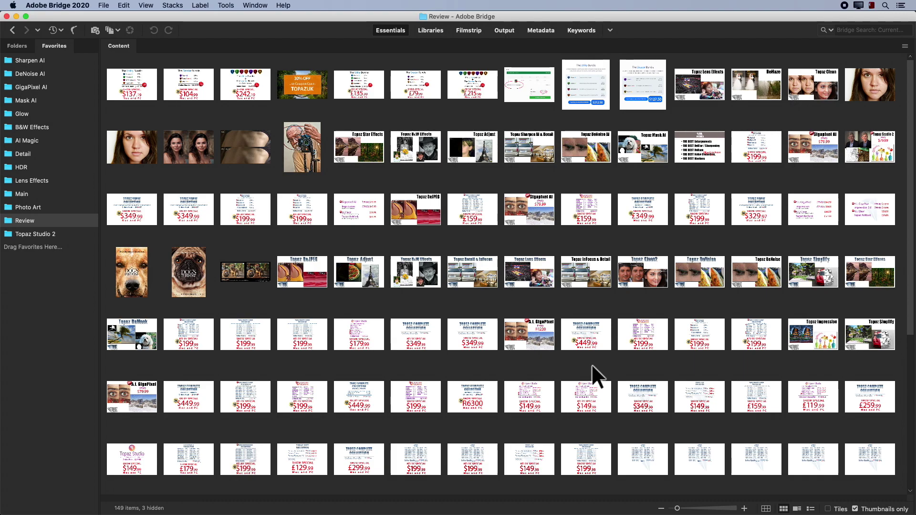
# - Switch to Adobe Bridge and preview the Utility Bundle pricing slide from the Review folder at full screen
pyautogui.click(115, 87)
pyautogui.press('space')
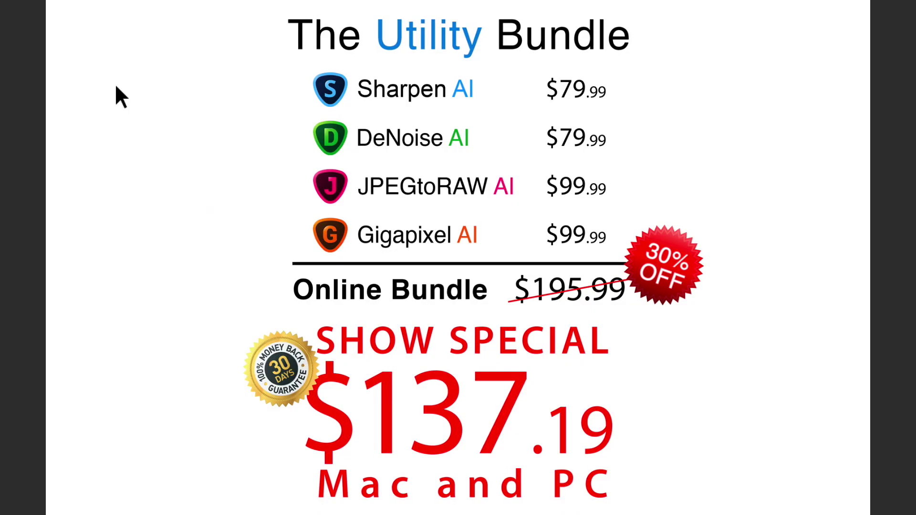